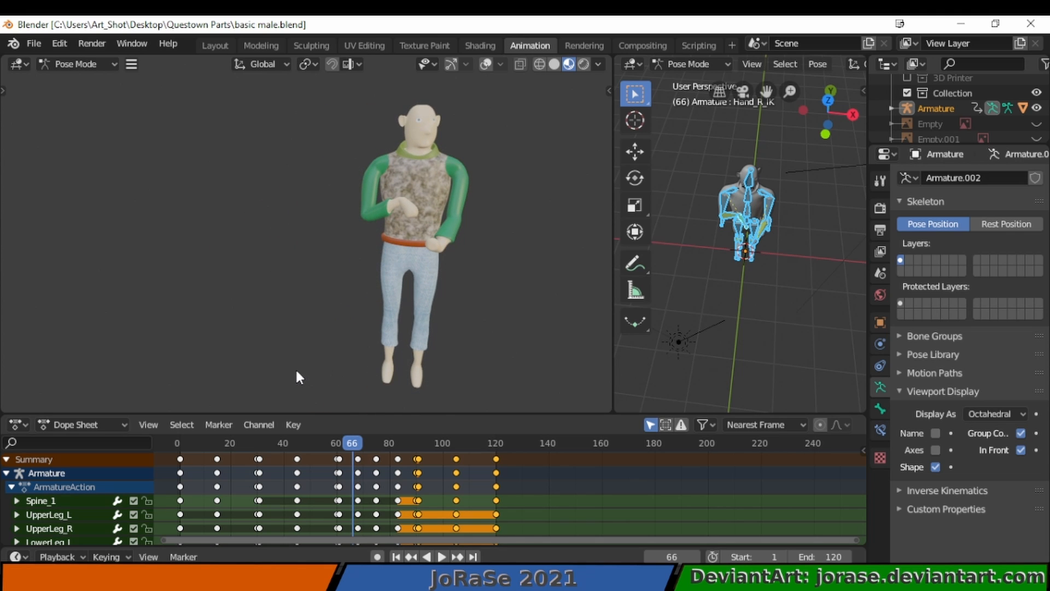
View the character from the side and play its animation from frame 1 before stopping playback
middle_click_drag(297, 376, 447, 349)
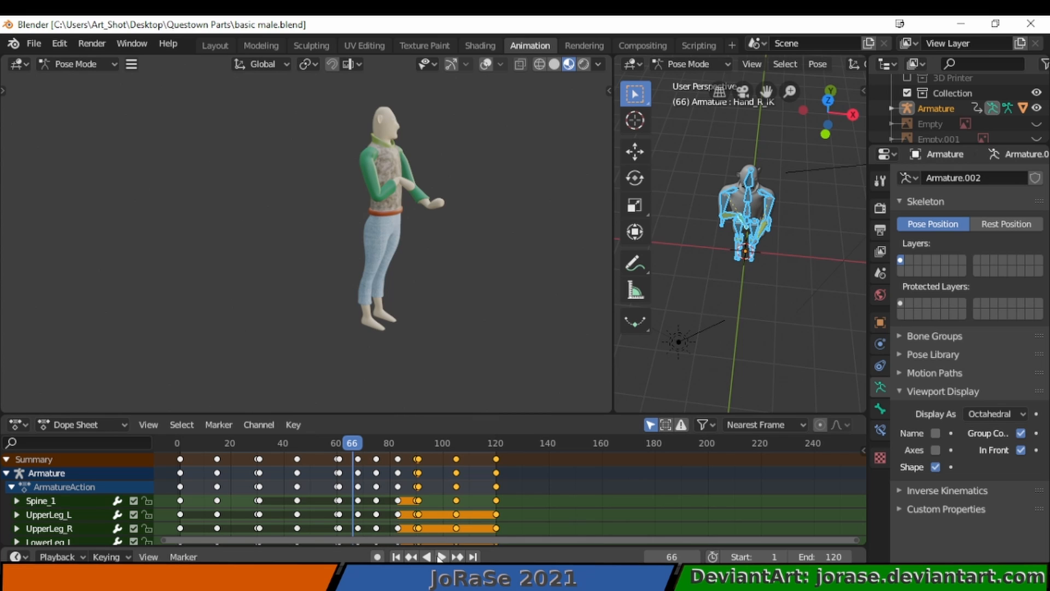
left_click(396, 557)
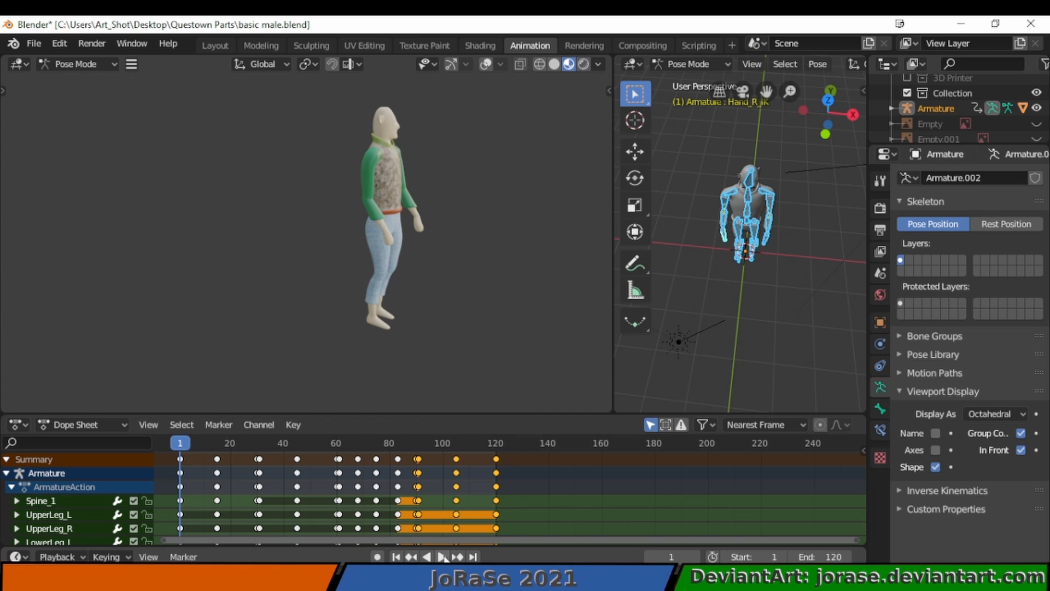
left_click(443, 556)
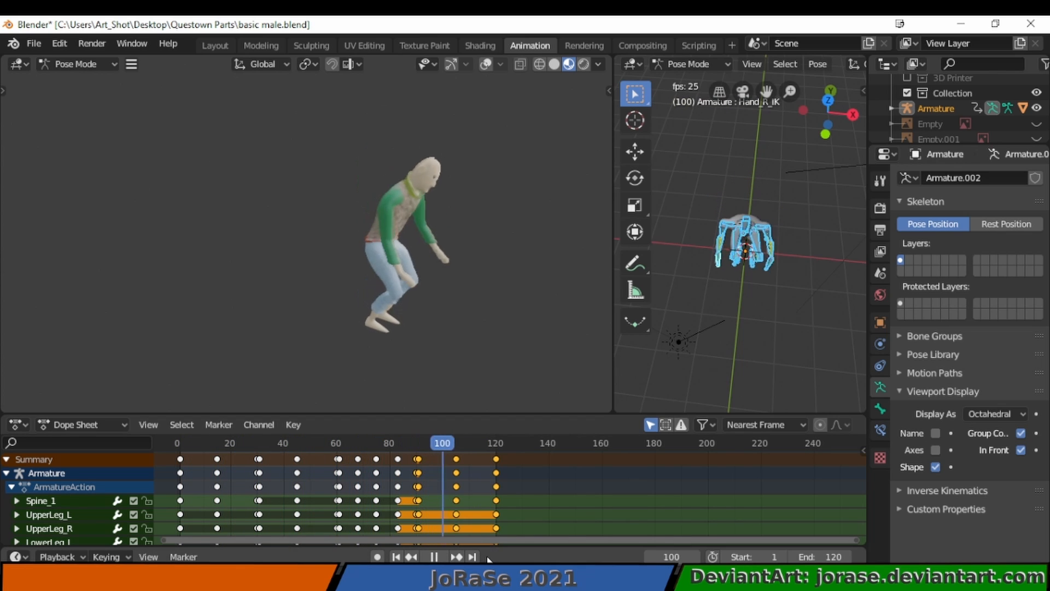
key("space")
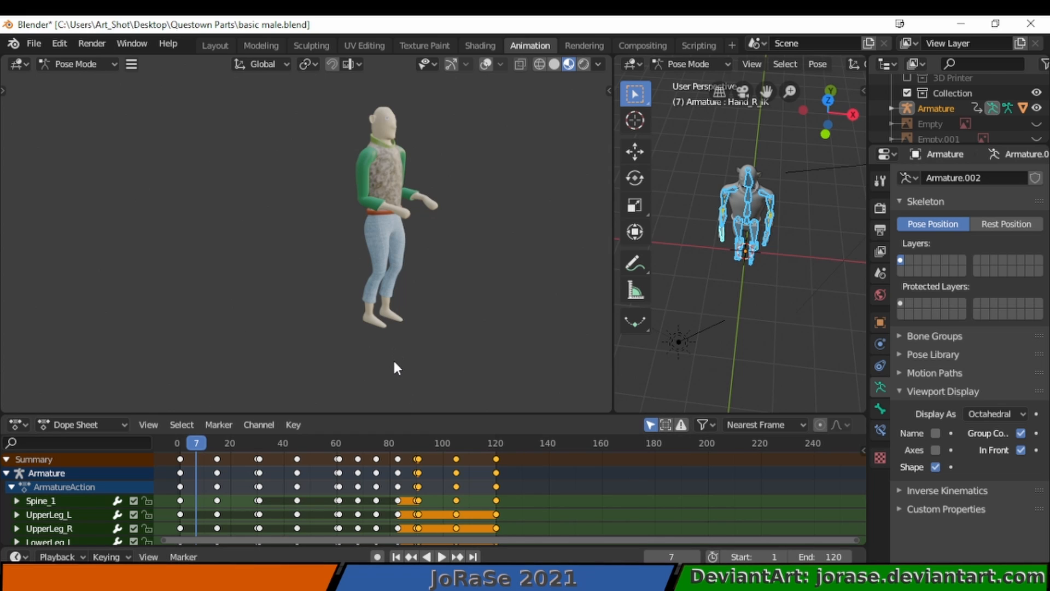
Export a Wavefront OBJ sequence as basic male.obj to the Questown Parts folder with Selection Only and Animation enabled
left_click(34, 44)
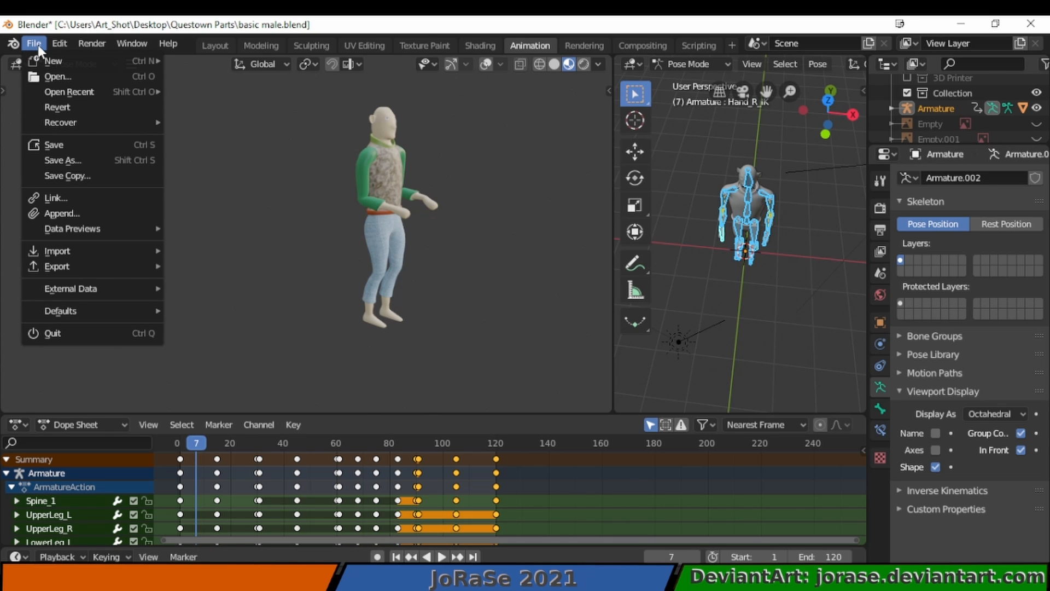
mouse_move(103, 264)
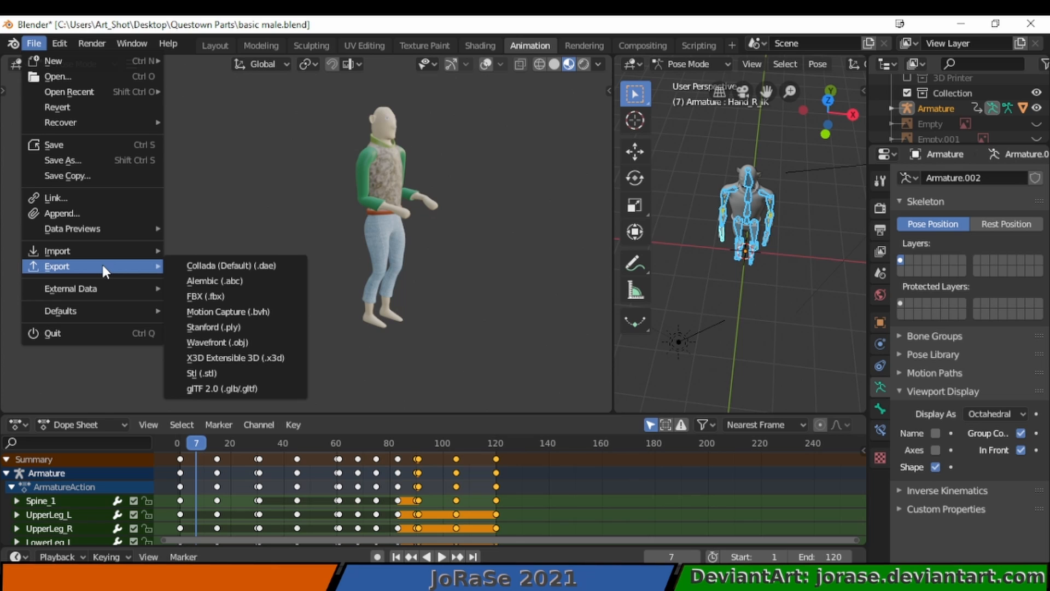
left_click(216, 342)
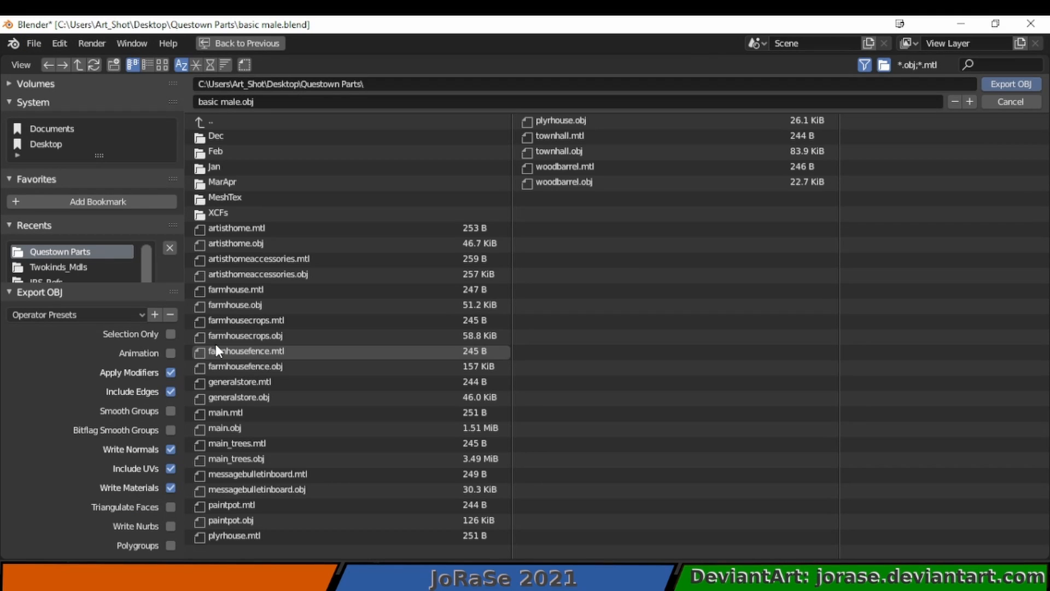
left_click(170, 336)
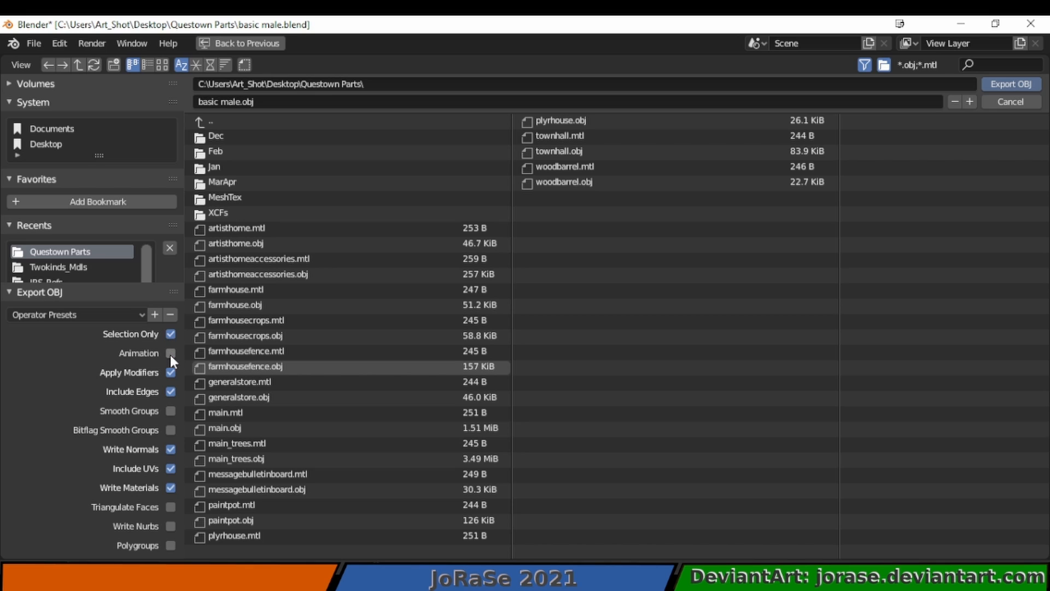
left_click(170, 354)
scroll(176, 468, "down", 1)
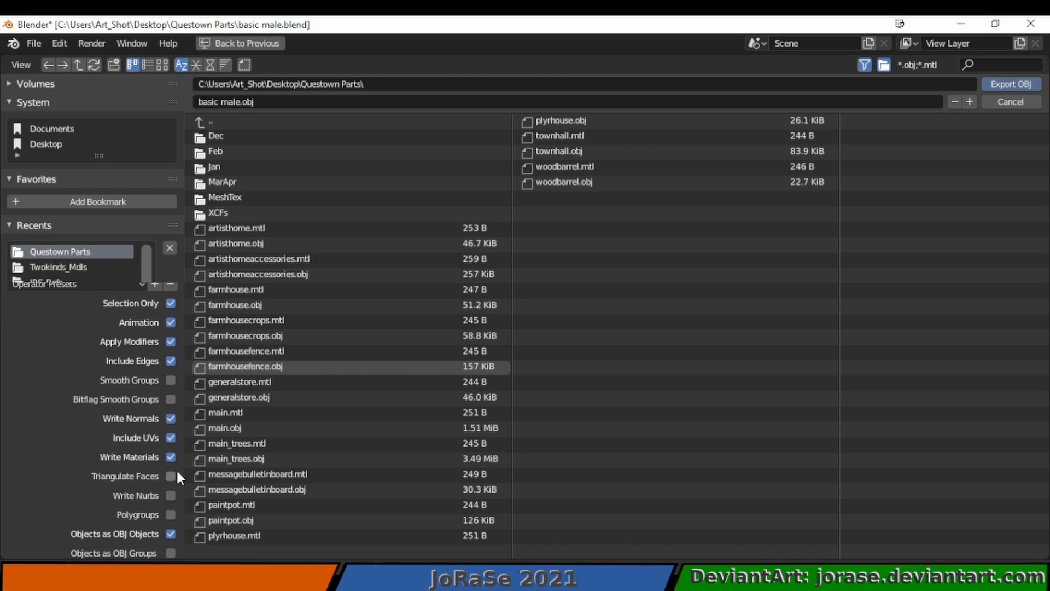
scroll(176, 468, "down", 1)
scroll(176, 474, "down", 1)
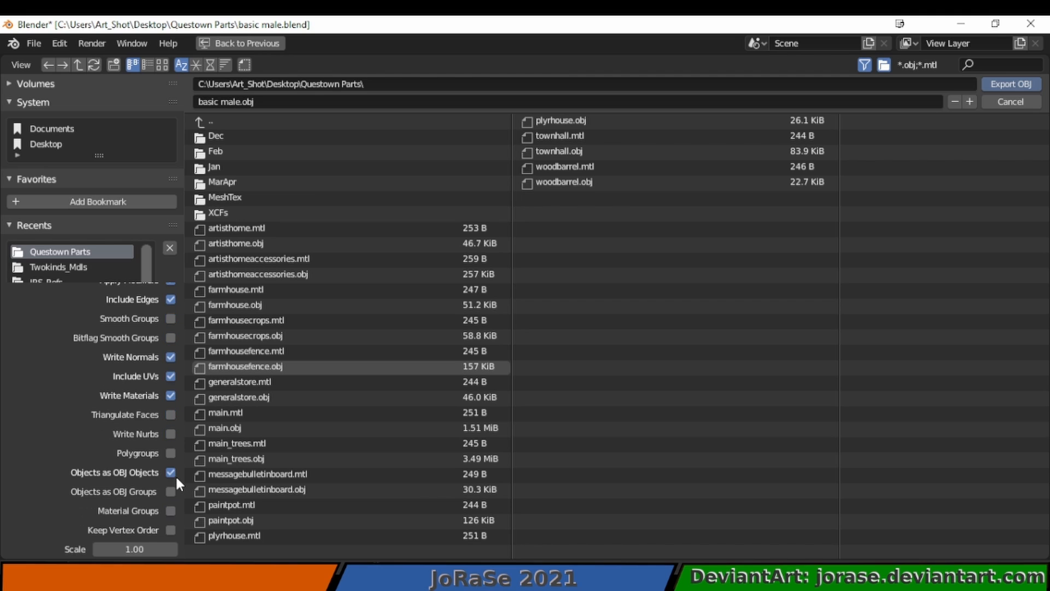
scroll(175, 474, "up", 3)
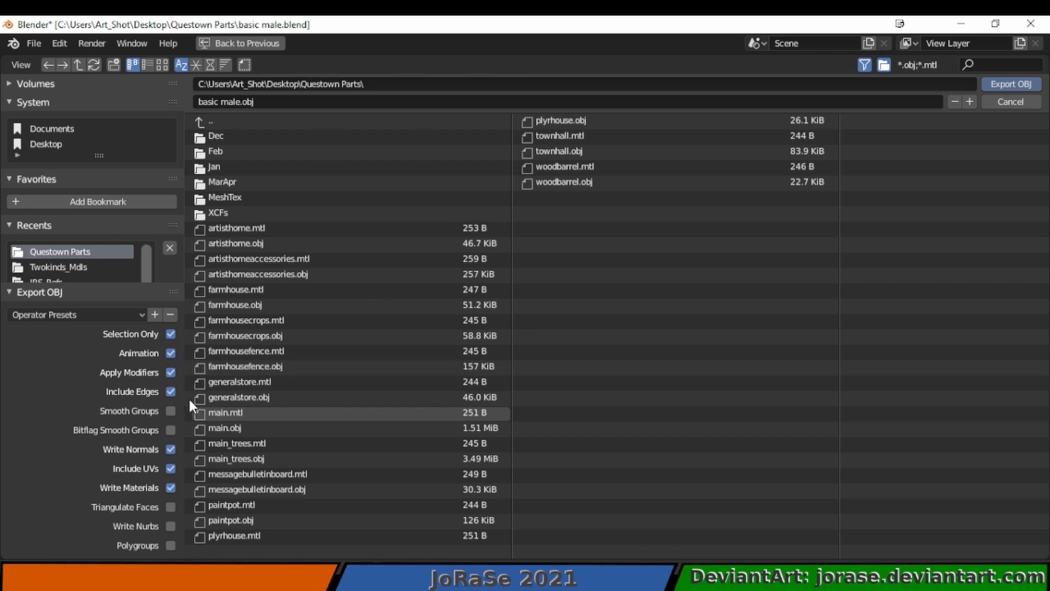
left_click(990, 87)
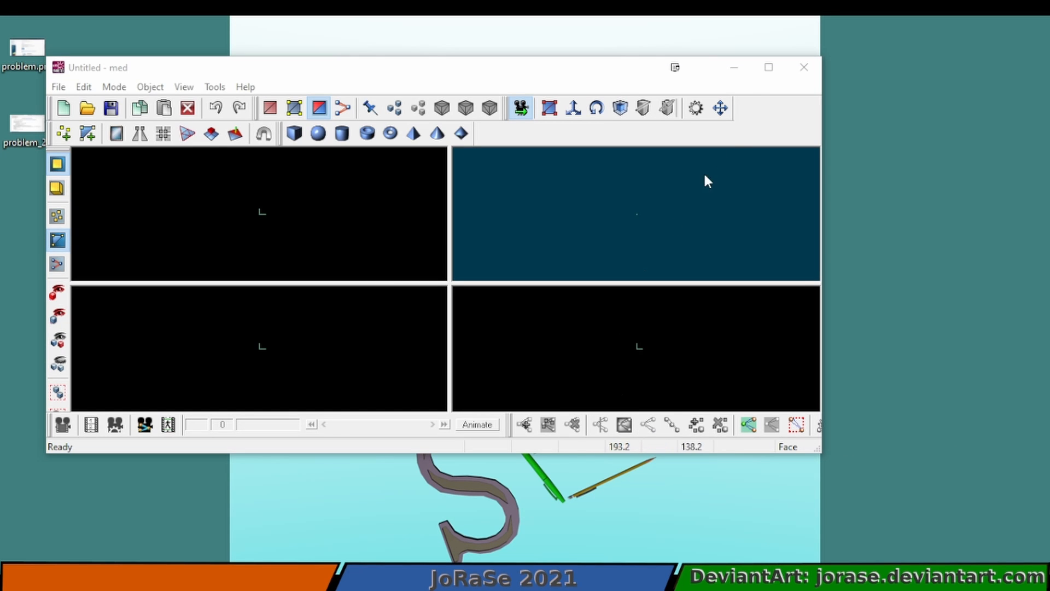
Switch to MED, maximize its window and import basic male_000114.obj as a Wavefront OBJ, replacing the existing model
left_click(771, 69)
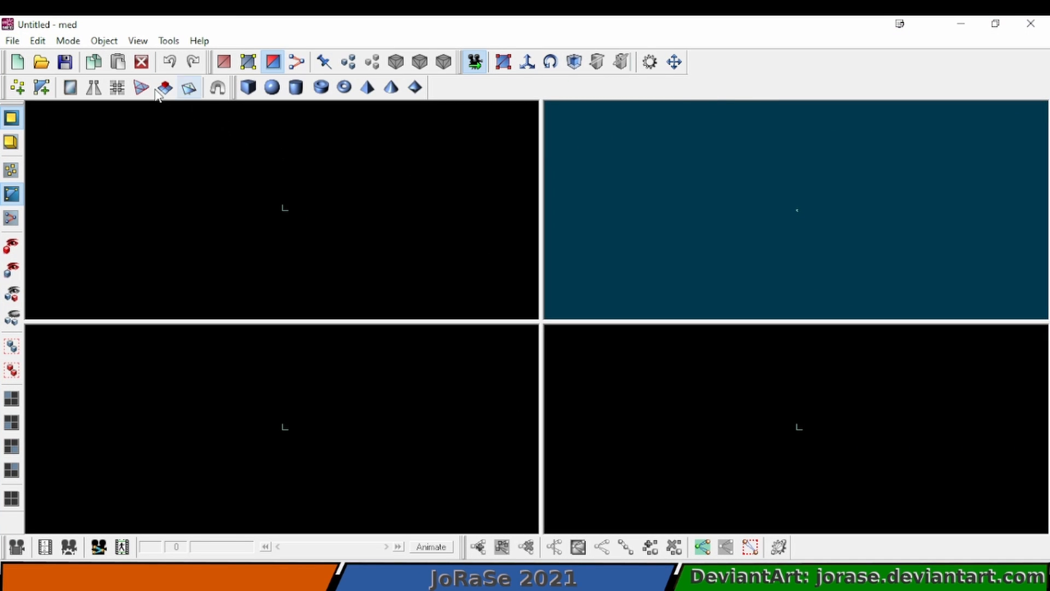
left_click(16, 46)
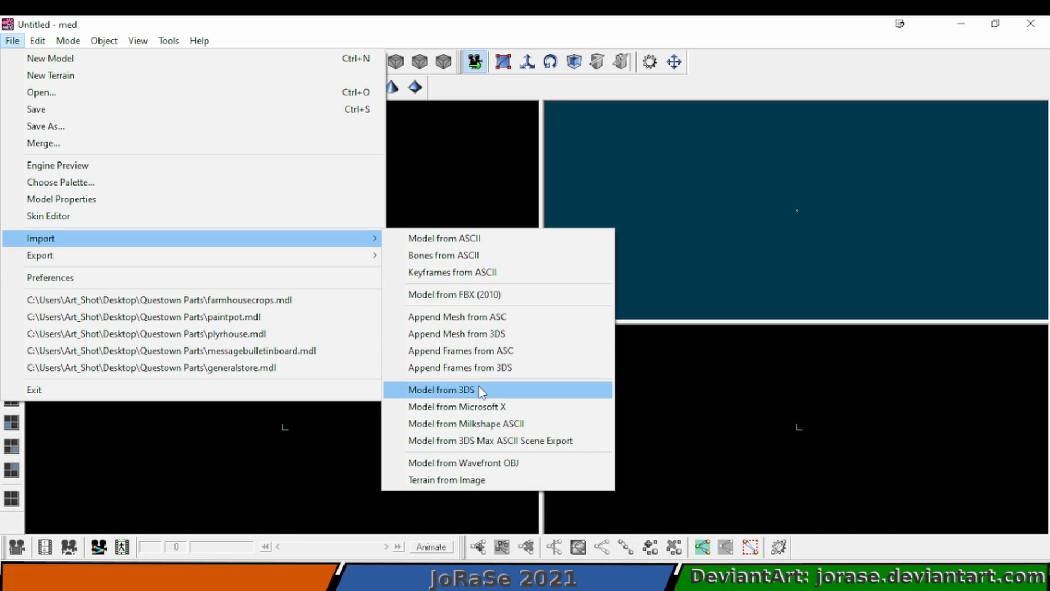
left_click(490, 465)
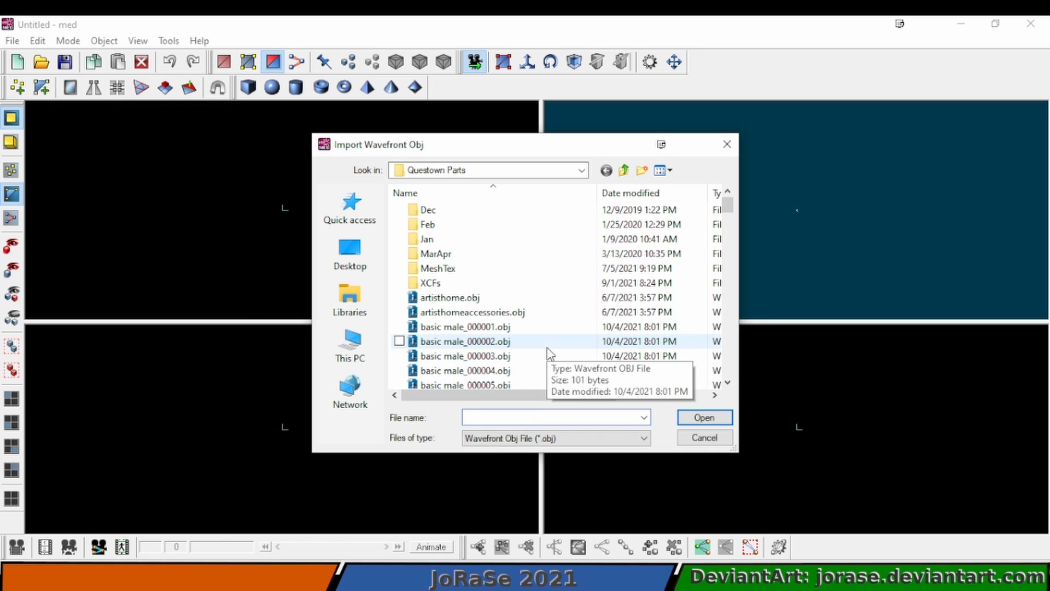
scroll(548, 351, "down", 16)
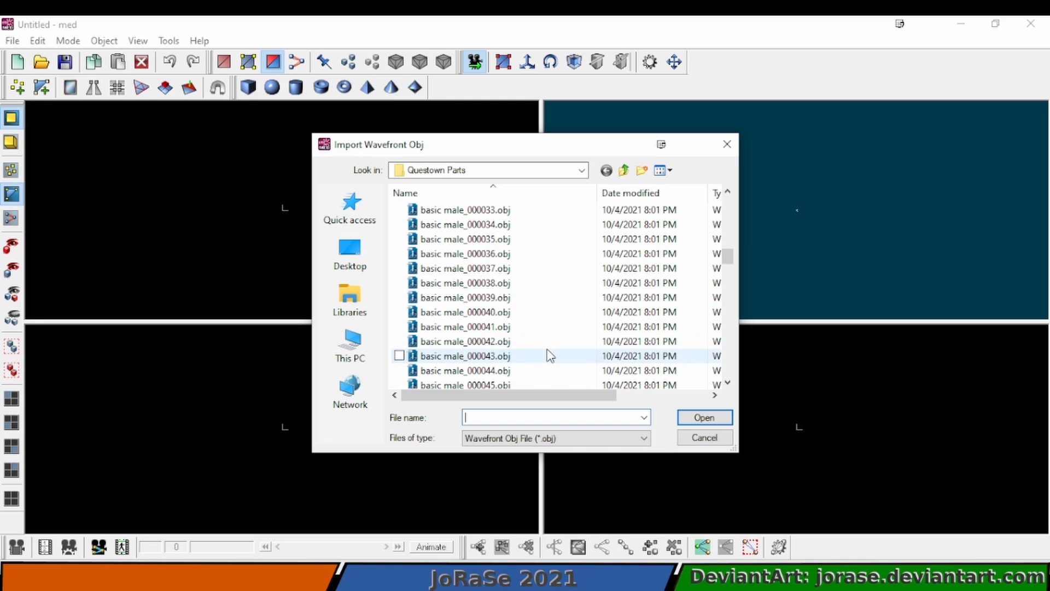
scroll(549, 358, "down", 20)
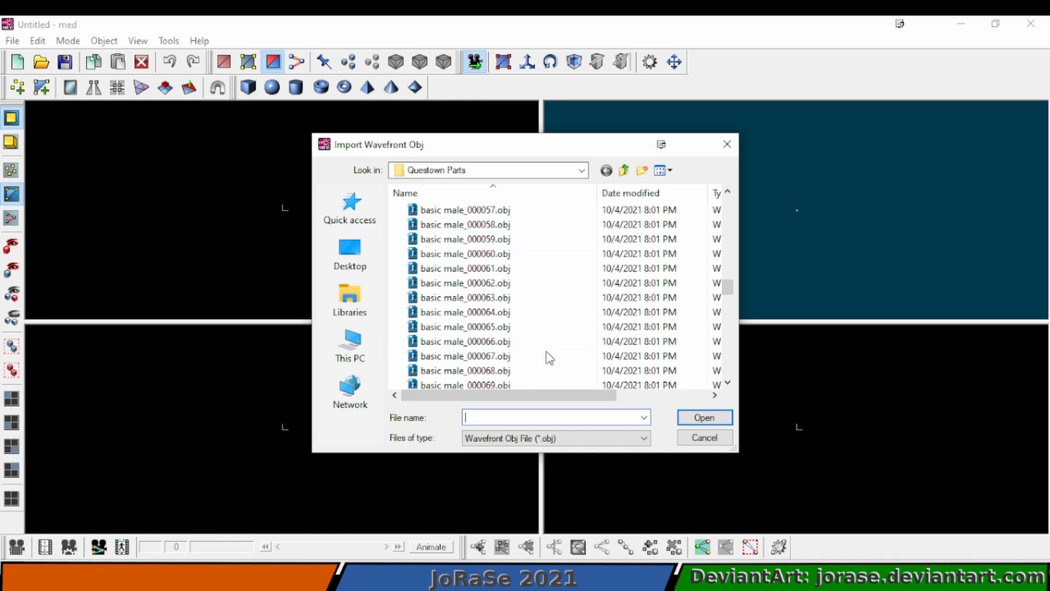
scroll(549, 357, "down", 5)
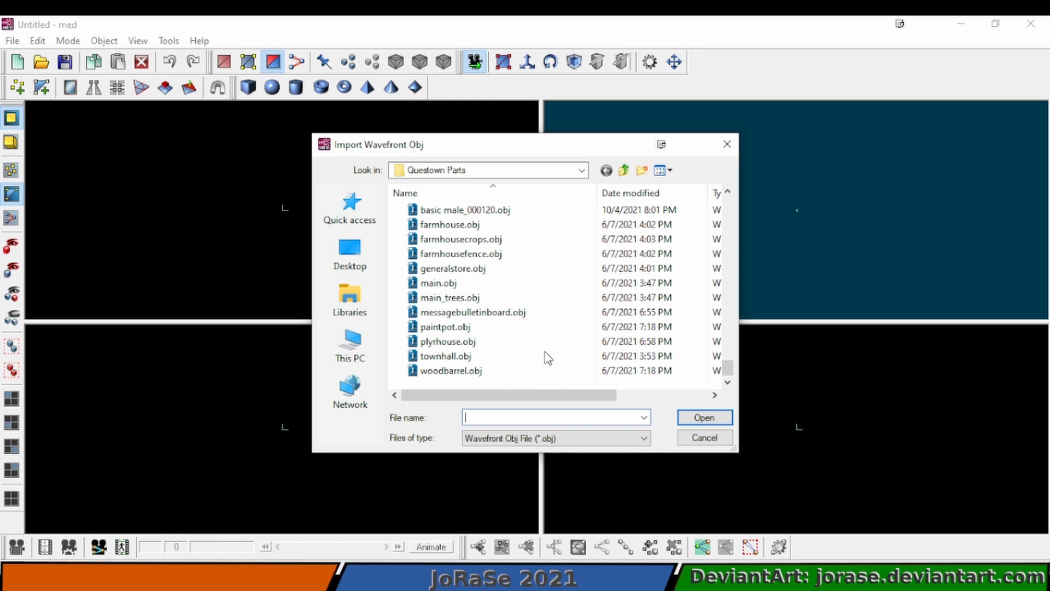
scroll(548, 357, "up", 5)
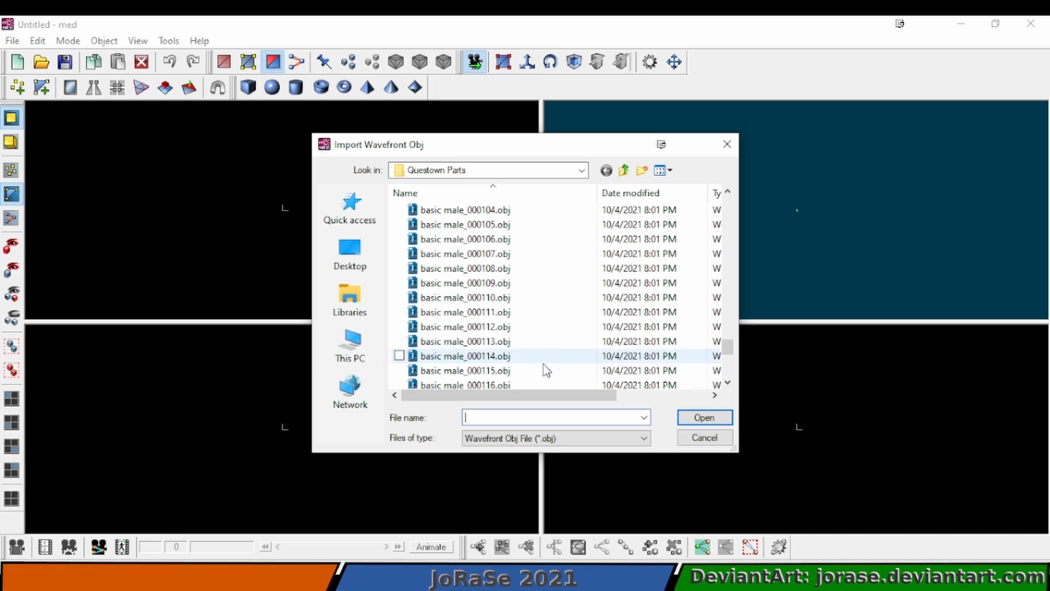
left_click(546, 359)
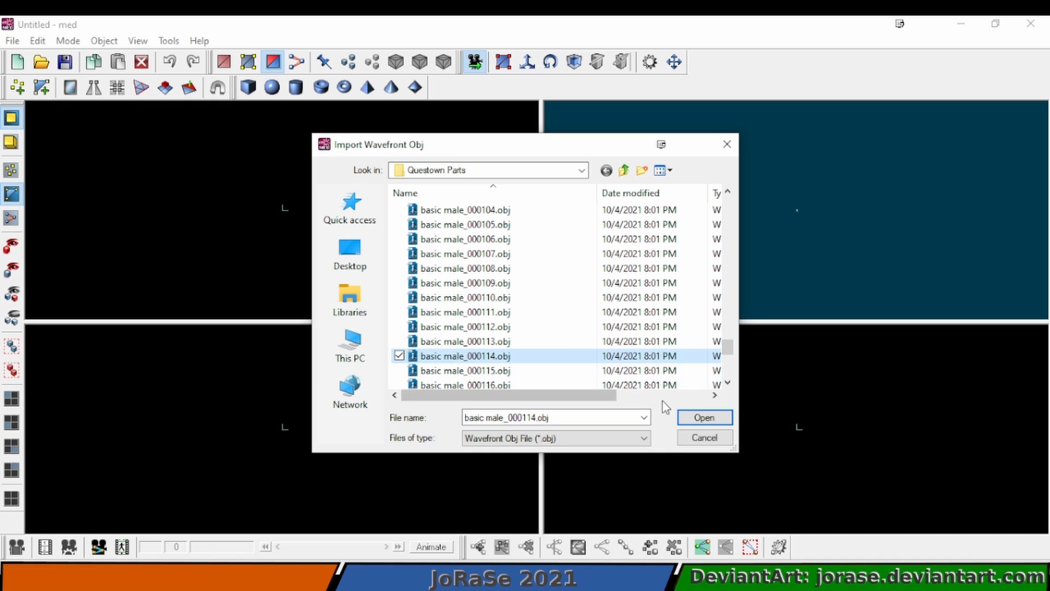
left_click(694, 419)
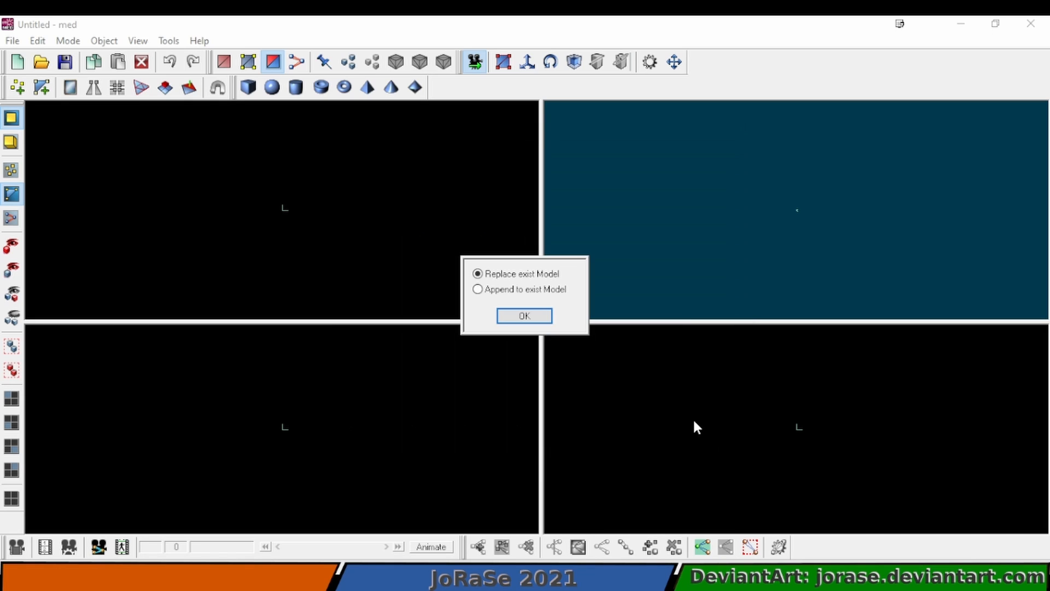
left_click(510, 317)
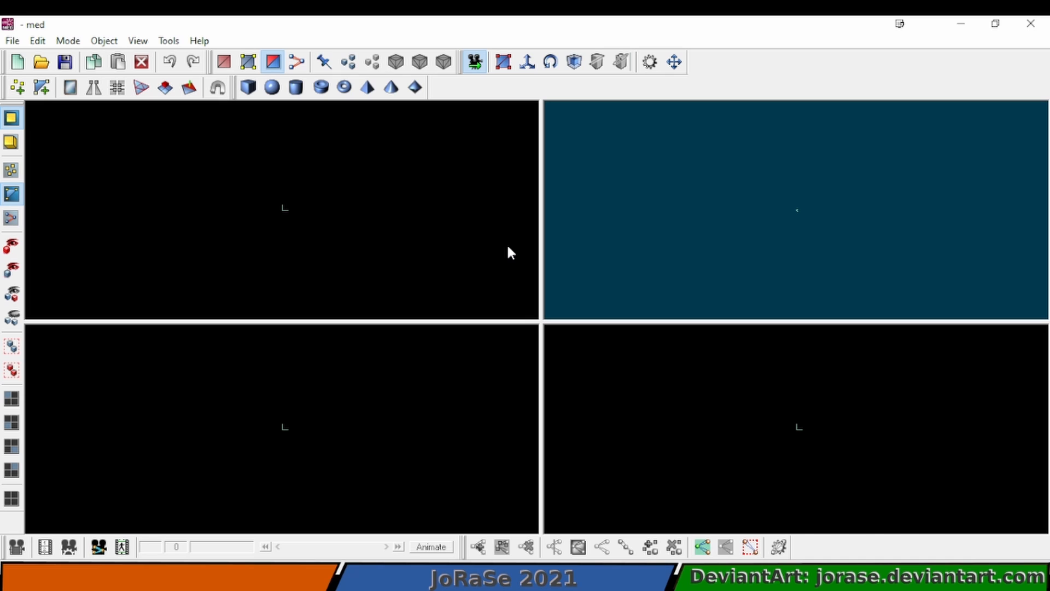
Examine the viewports at different zoom levels for the imported model's geometry
left_click_drag(508, 247, 529, 288)
scroll(417, 296, "up", 7)
scroll(417, 299, "up", 3)
scroll(415, 290, "down", 5)
scroll(880, 262, "up", 4)
scroll(878, 262, "up", 5)
scroll(878, 271, "up", 2)
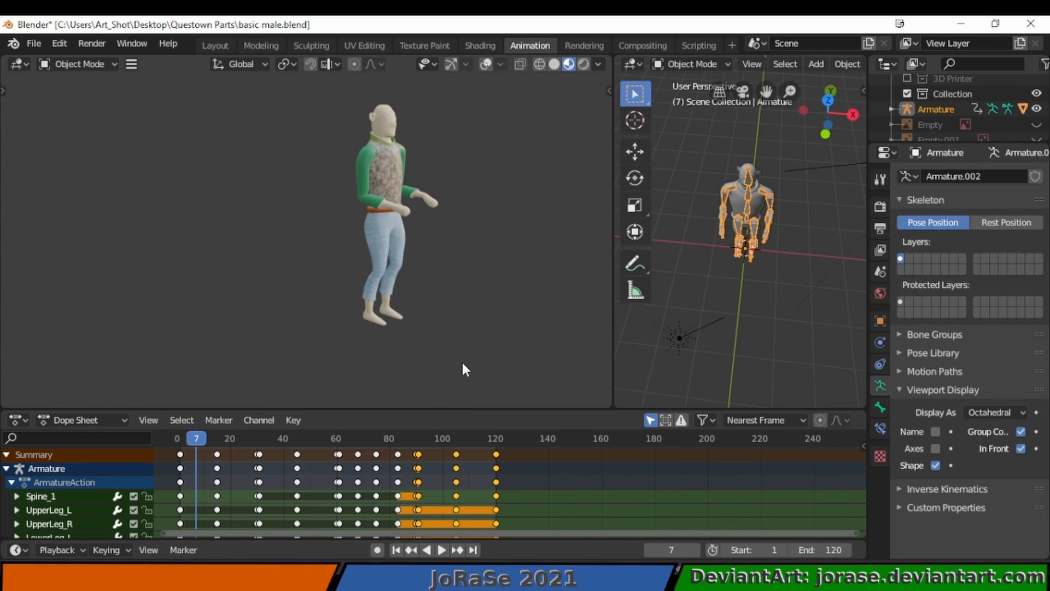
Switch to Blender, select the character's Circle mesh and export it as a Wavefront OBJ sequence named basic male_Plyr.obj
left_click(732, 198)
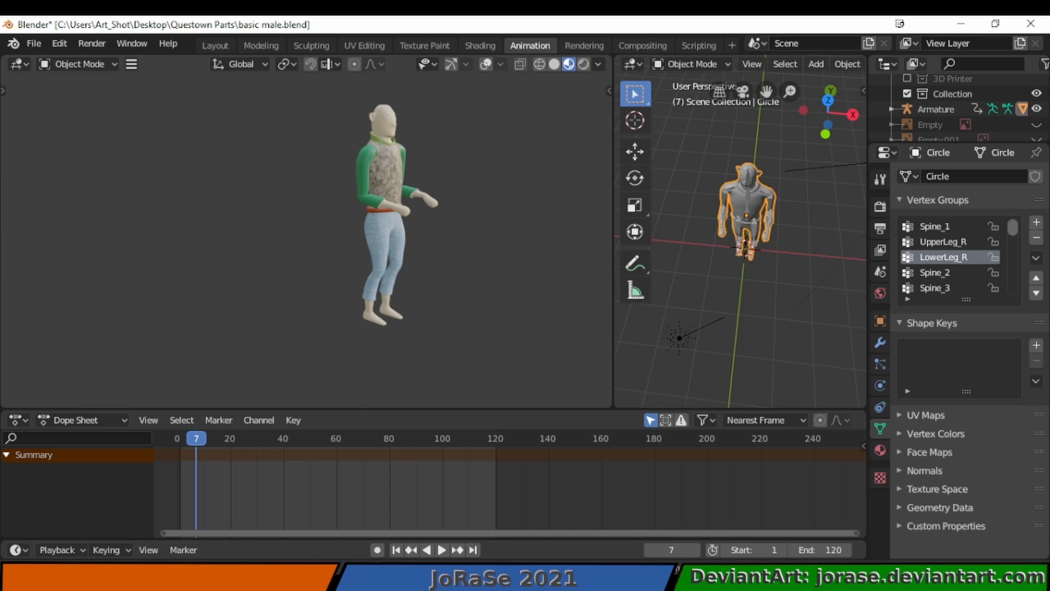
left_click(36, 42)
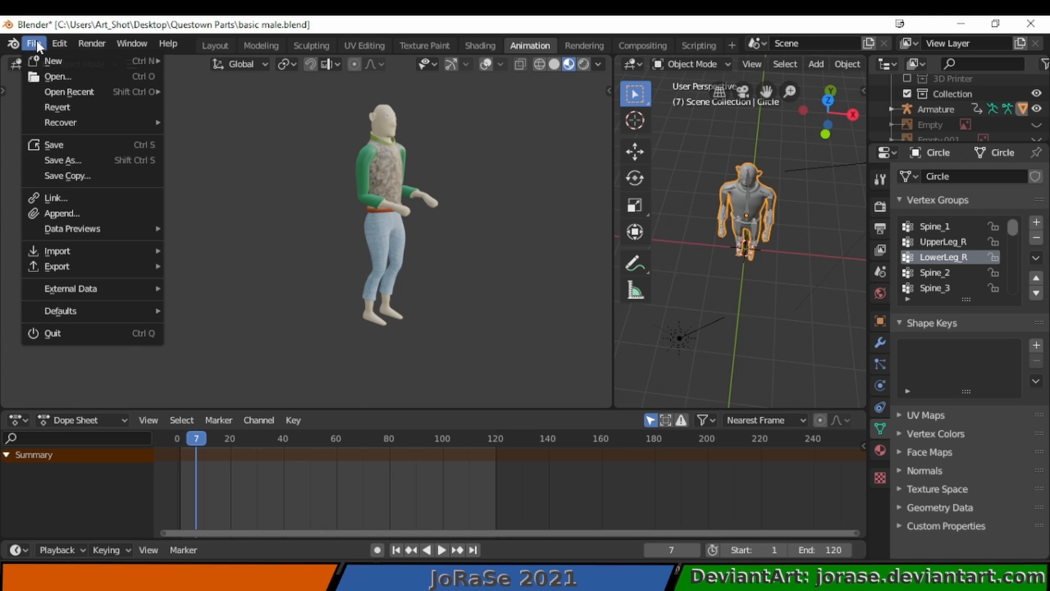
mouse_move(87, 268)
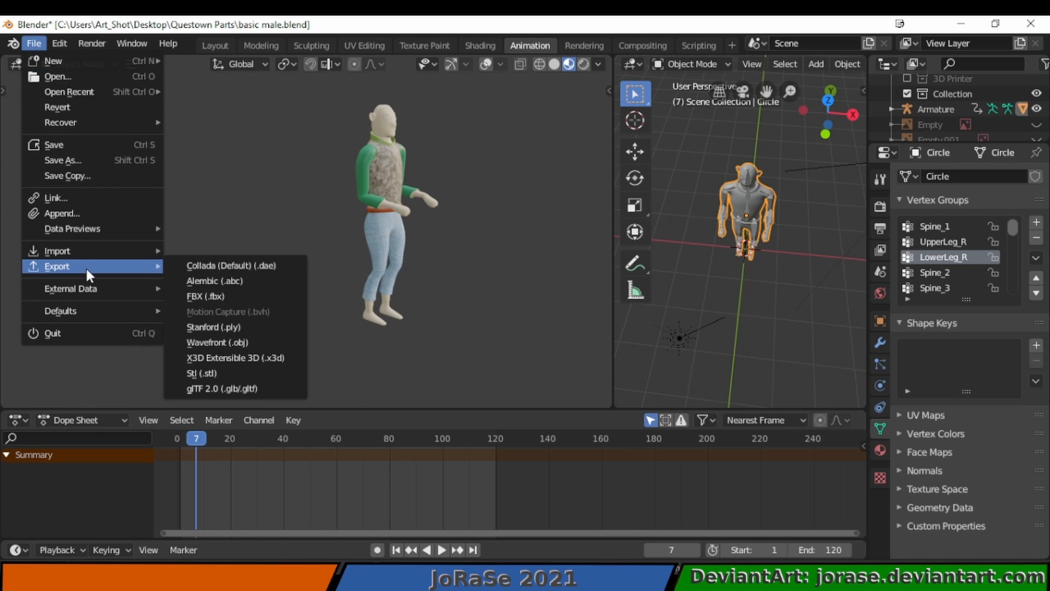
left_click(238, 343)
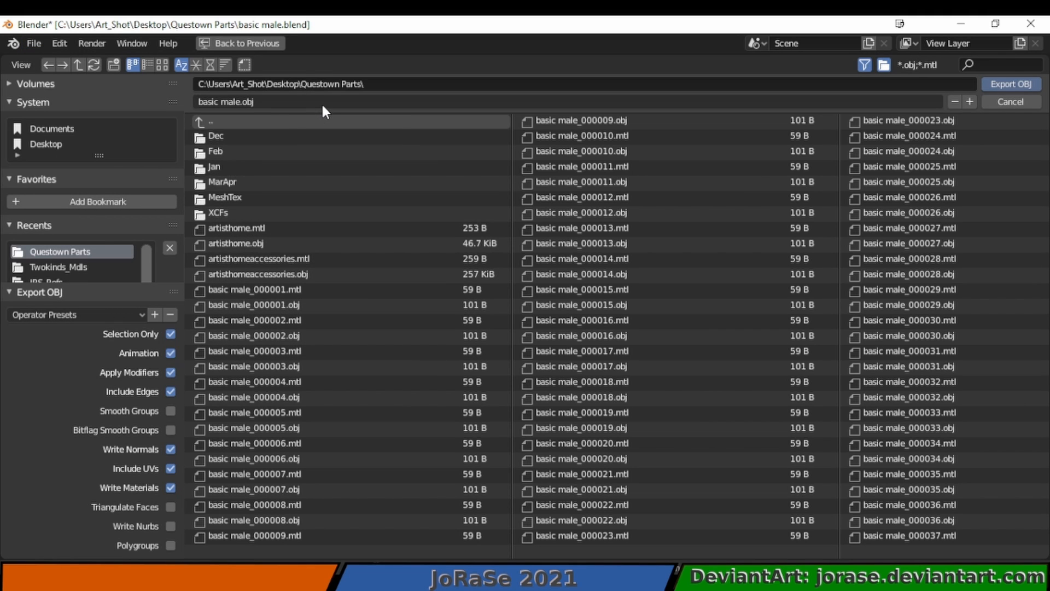
left_click(241, 101)
left_click(242, 102)
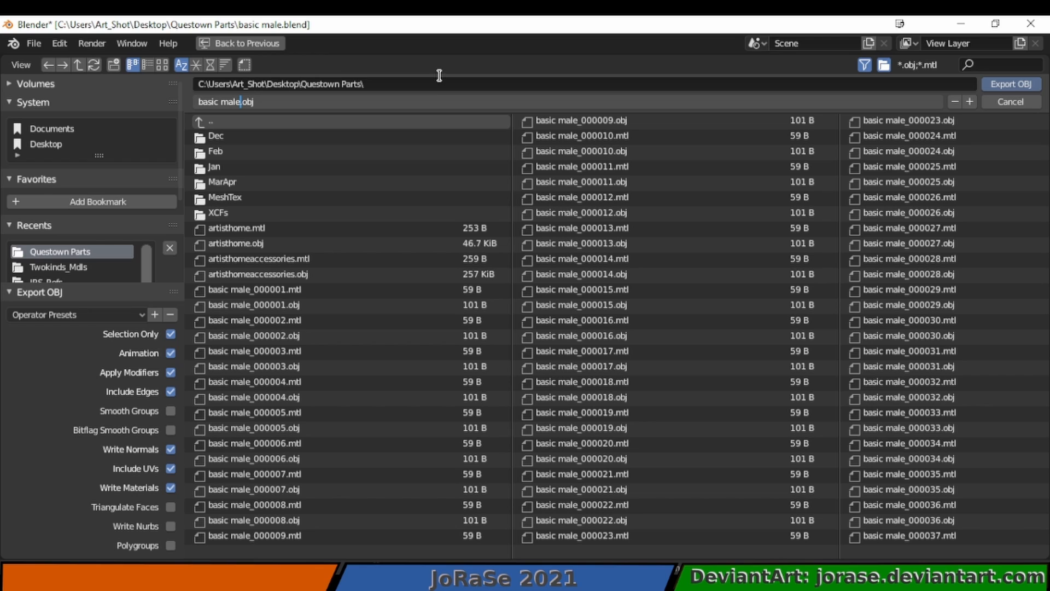
type("_Plyr")
left_click(440, 70)
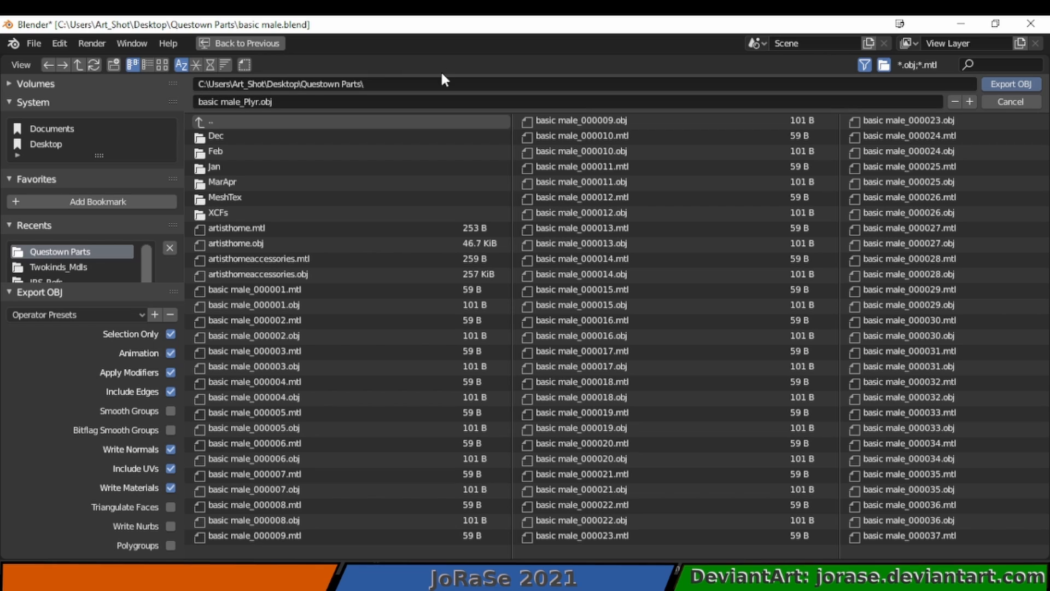
left_click(989, 84)
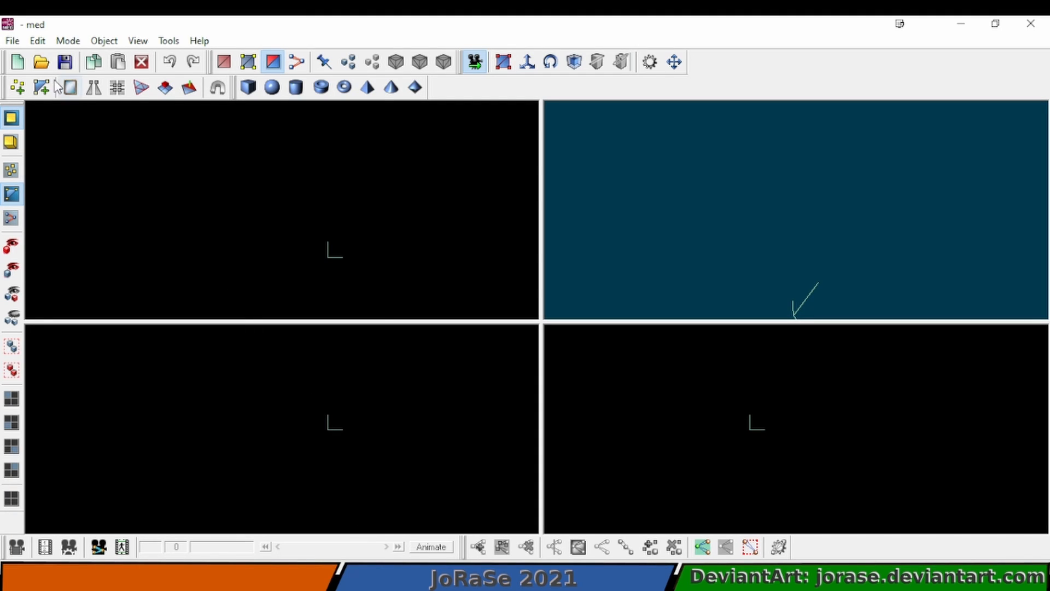
Import basic male_Plyr_000001.obj from the Questown Parts folder as a Wavefront OBJ, replacing the existing model
left_click(12, 41)
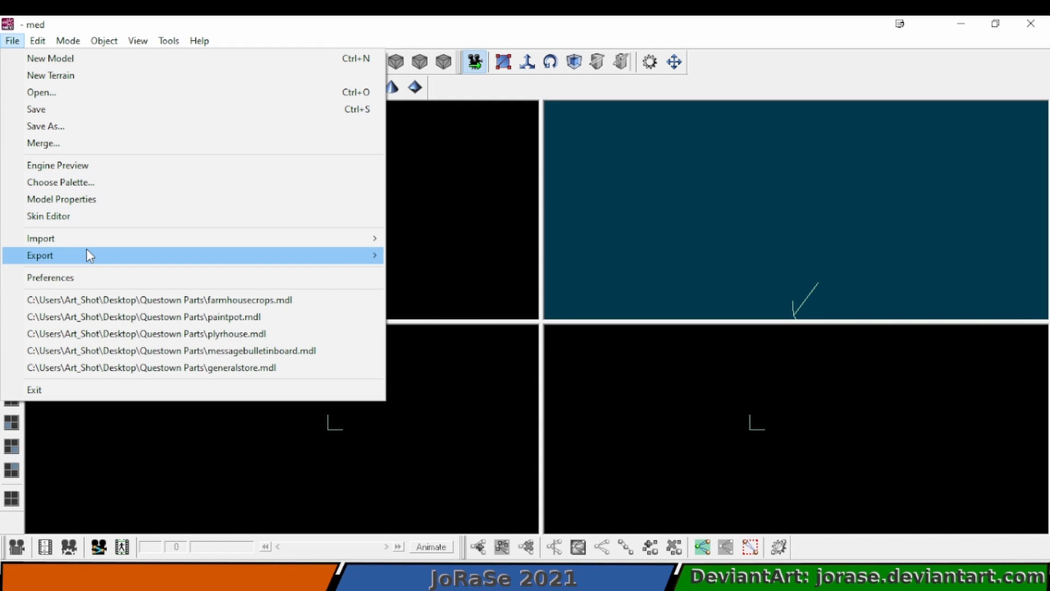
mouse_move(89, 239)
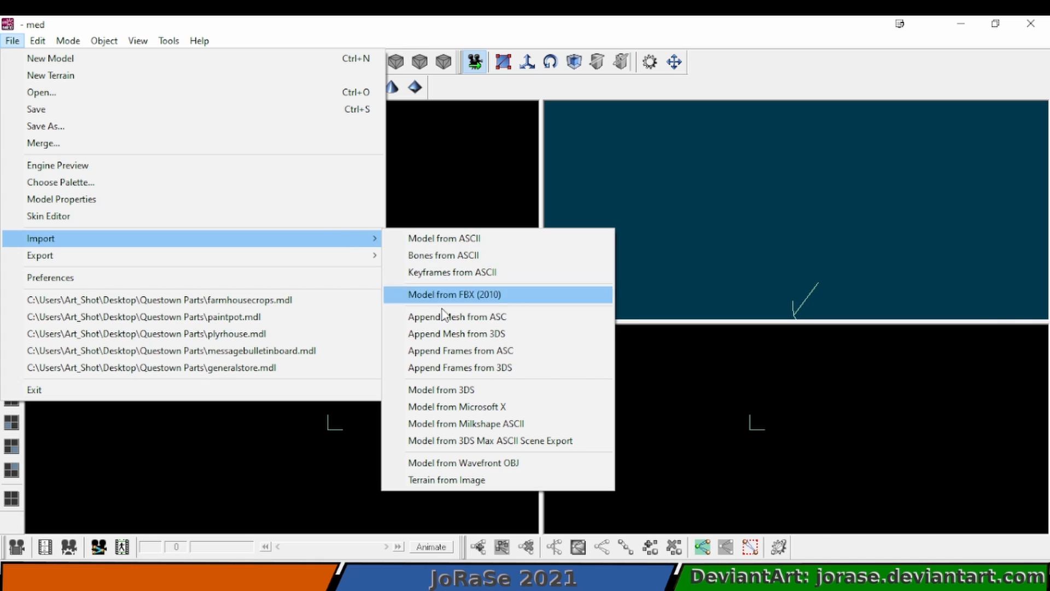
left_click(477, 463)
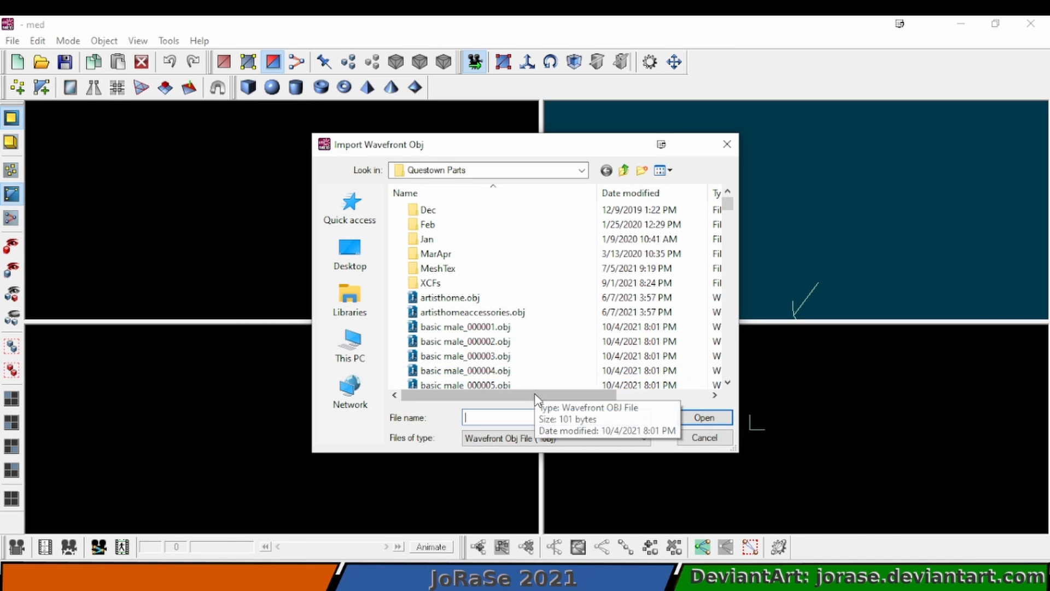
left_click_drag(536, 398, 647, 403)
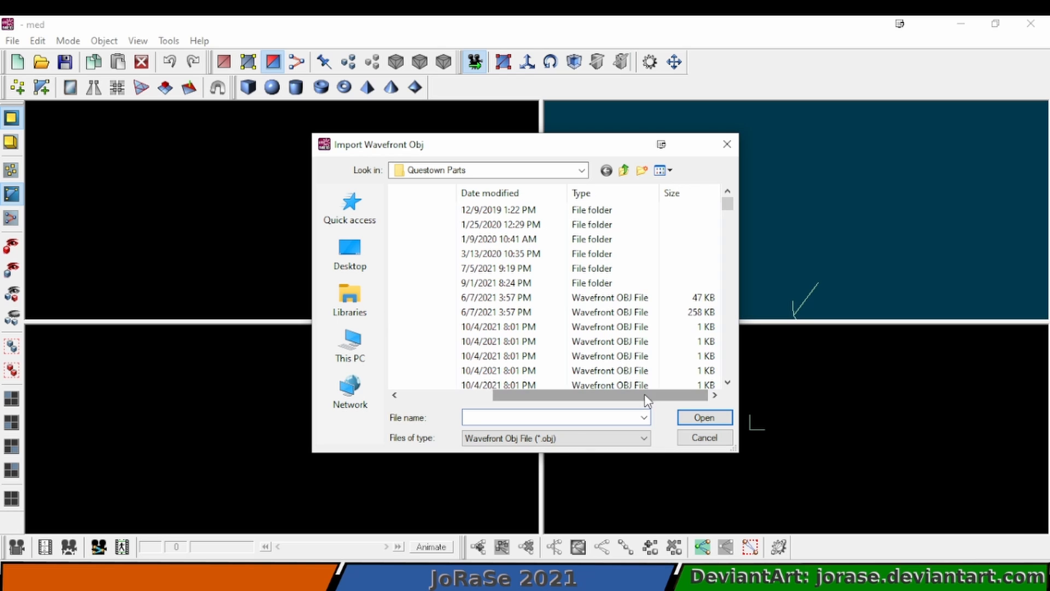
left_click_drag(579, 398, 487, 394)
scroll(540, 290, "down", 15)
scroll(541, 285, "down", 10)
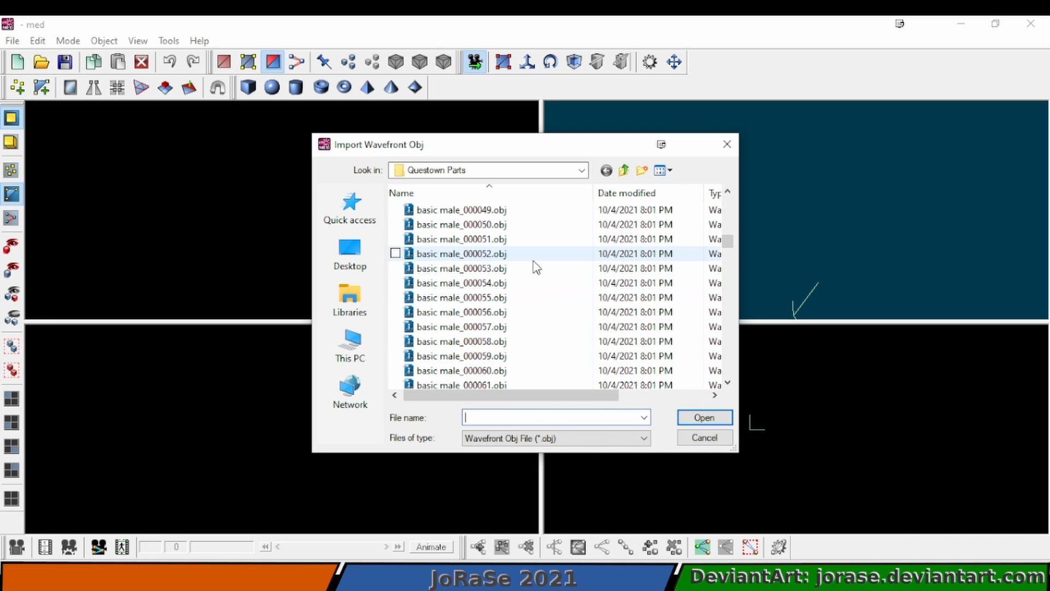
scroll(535, 264, "down", 3)
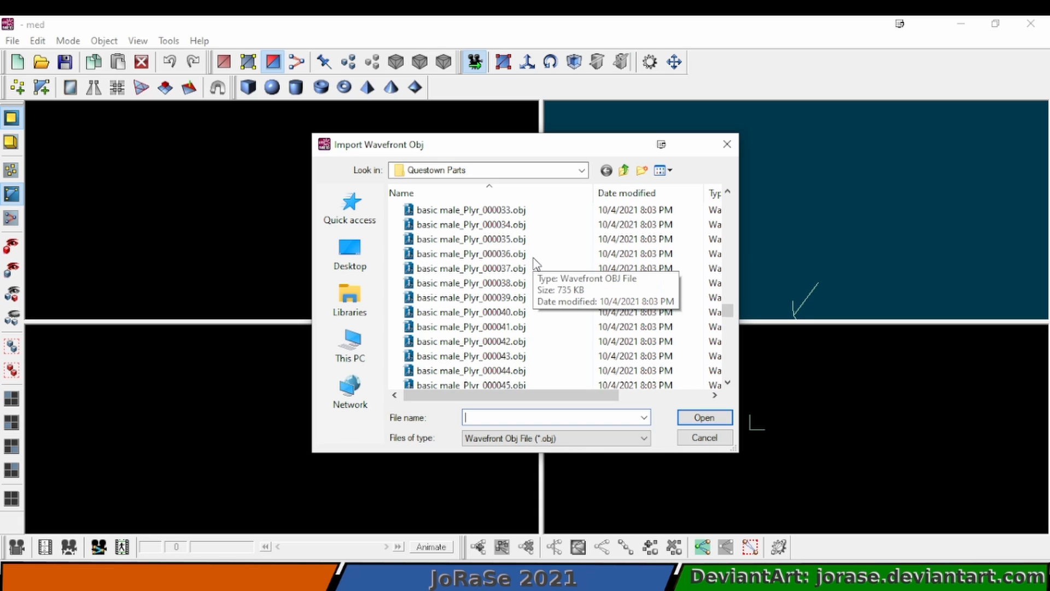
scroll(535, 264, "up", 3)
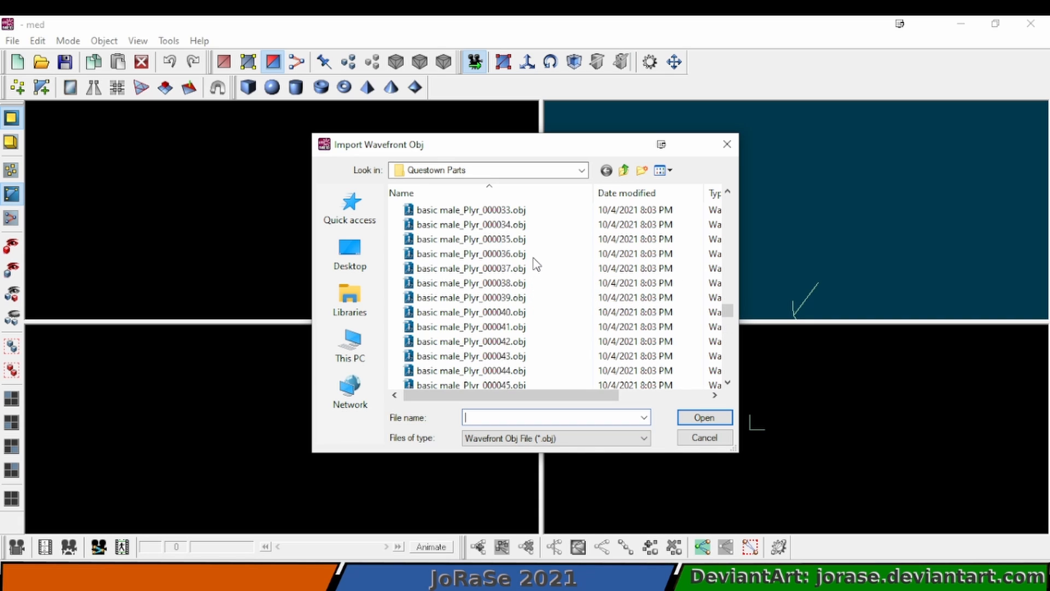
scroll(535, 264, "up", 10)
left_click(520, 326)
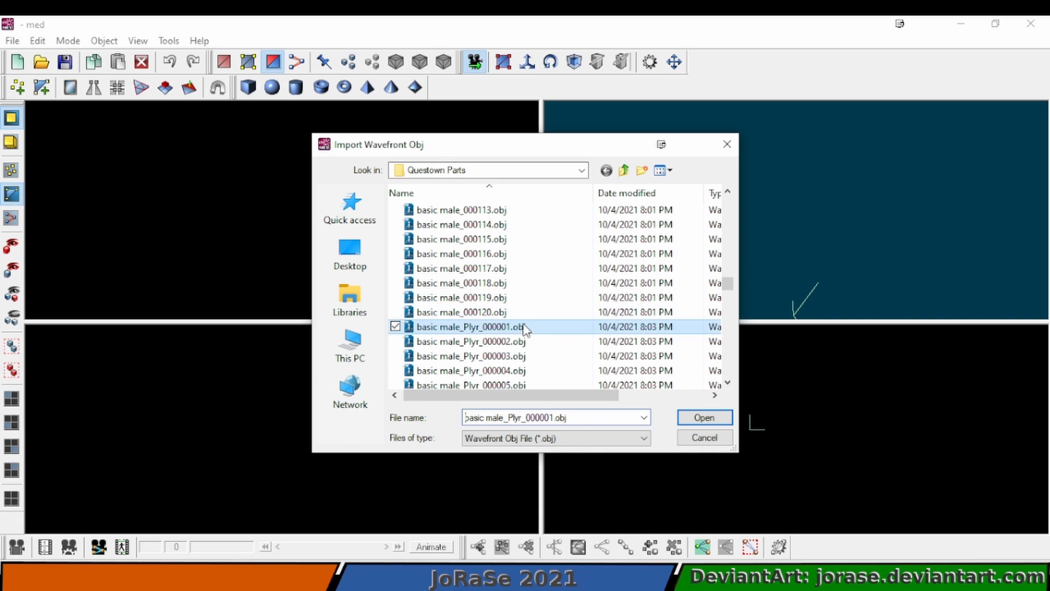
left_click(703, 416)
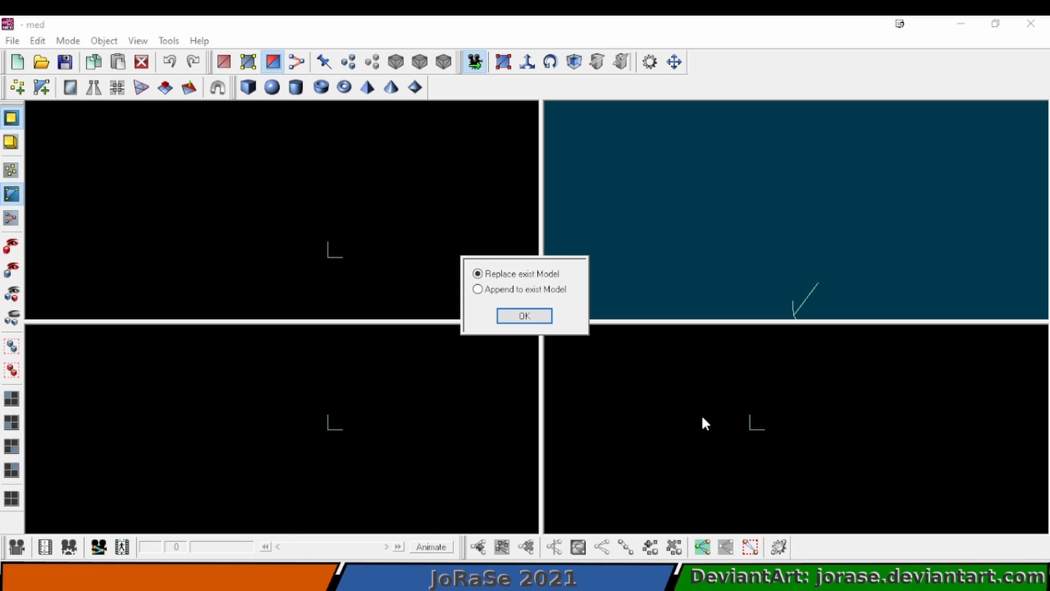
left_click(550, 317)
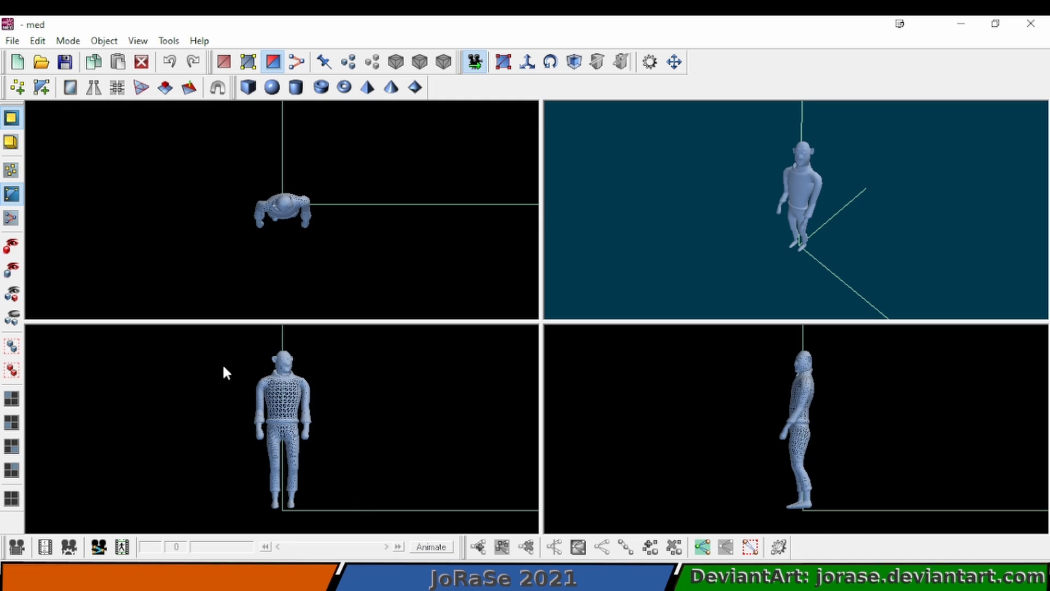
Select the entire imported character mesh with a selection box around it in the top-down view
right_click(276, 407)
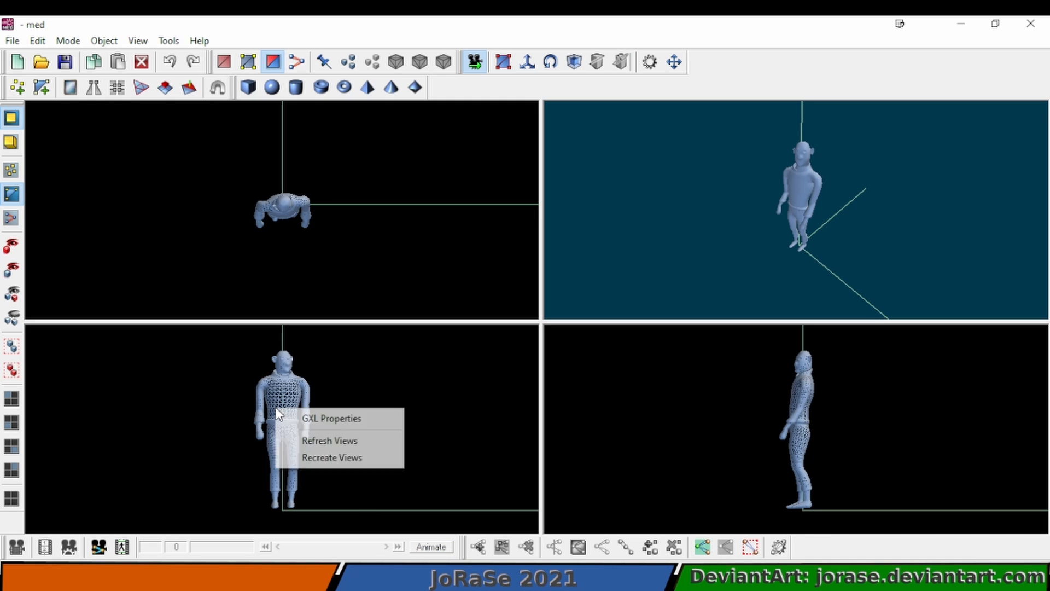
left_click(280, 387)
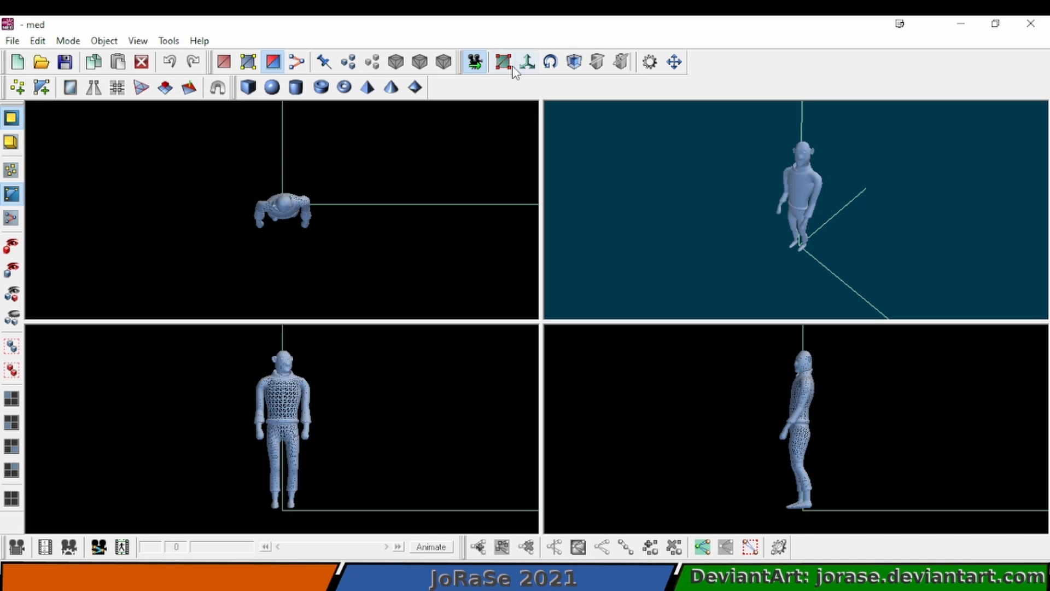
left_click(504, 63)
left_click(293, 208)
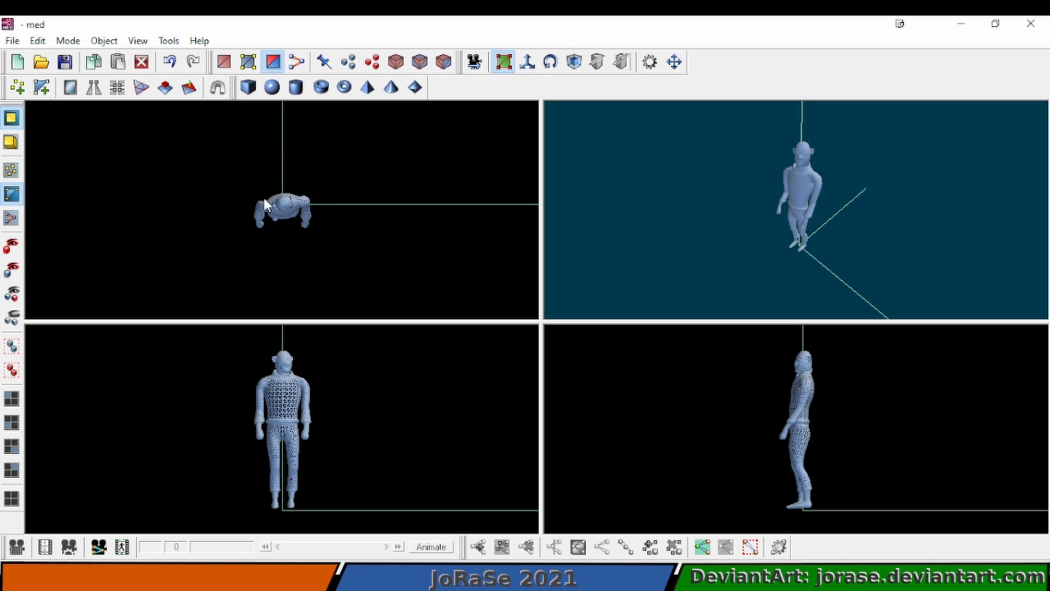
left_click_drag(229, 178, 321, 271)
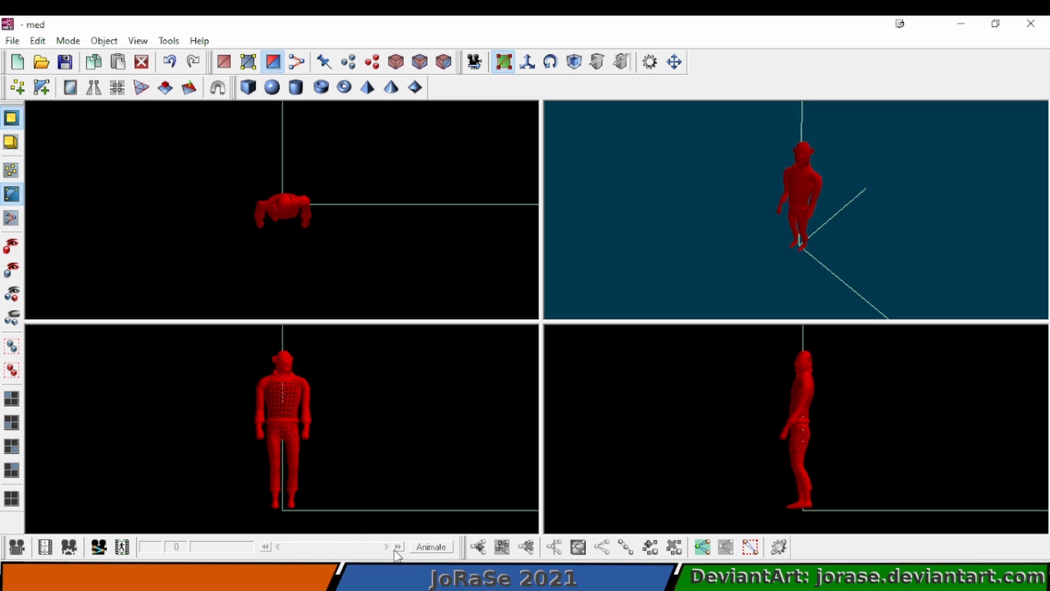
left_click(117, 549)
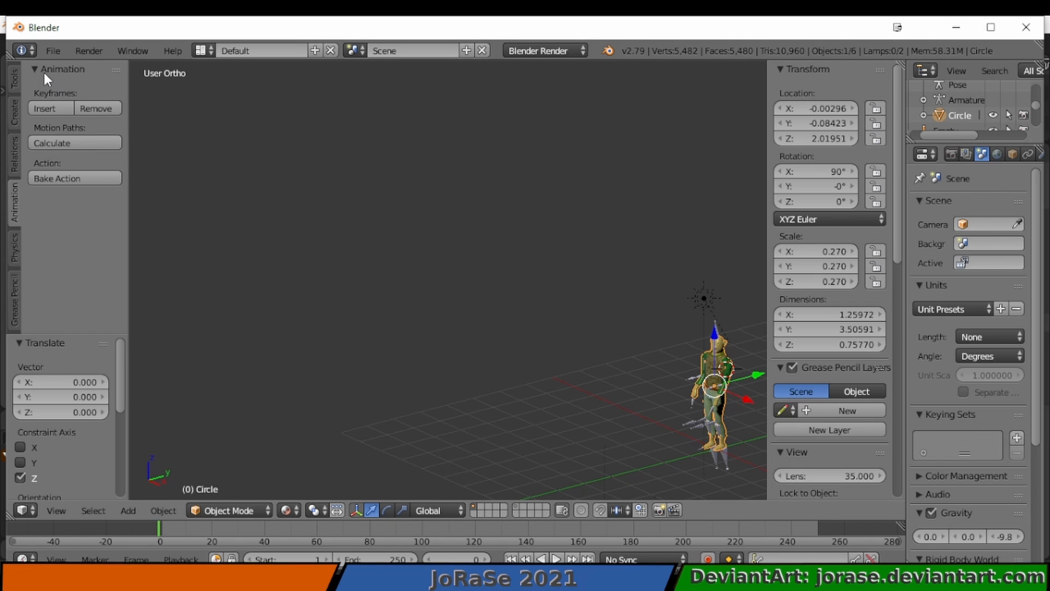
Switch to Blender, start an FBX export and delete all existing FBX files, basic male.fbx through test9c.fbx, from the Questown Parts folder
left_click(53, 50)
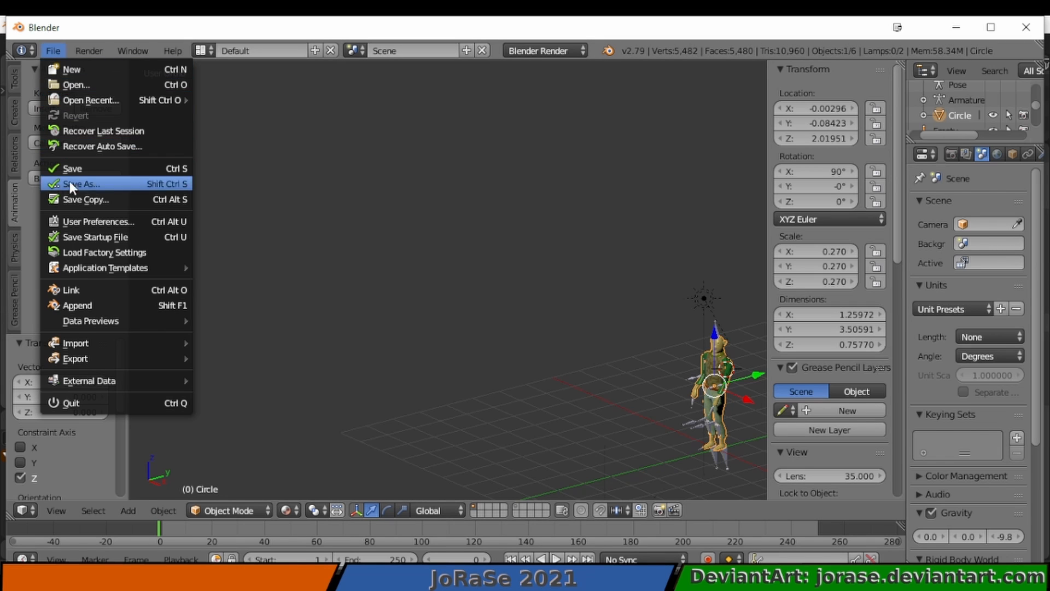
mouse_move(74, 354)
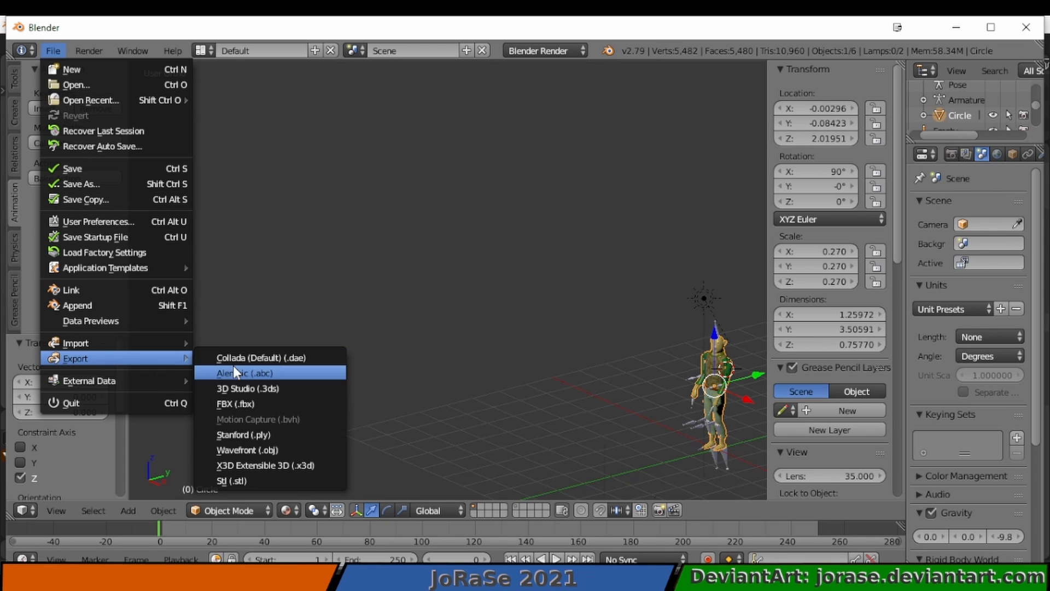
left_click(257, 406)
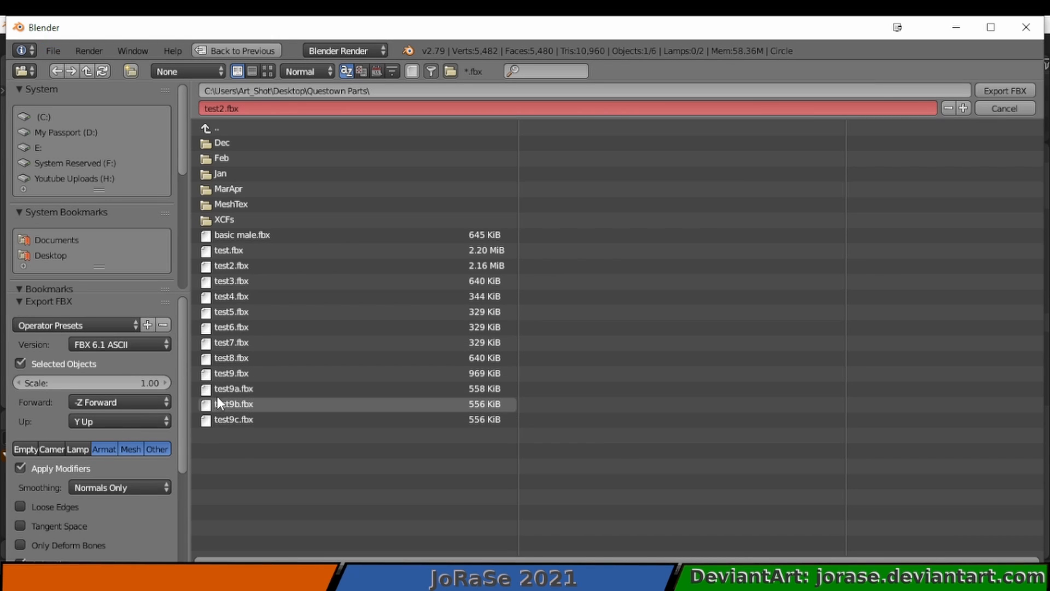
left_click(252, 235)
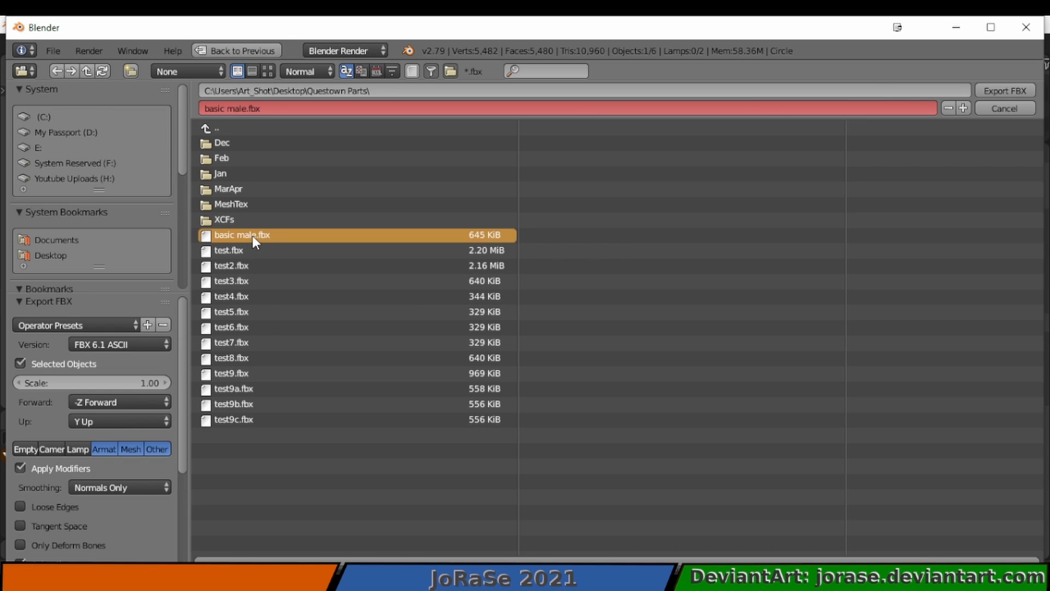
left_click(244, 420, "shift")
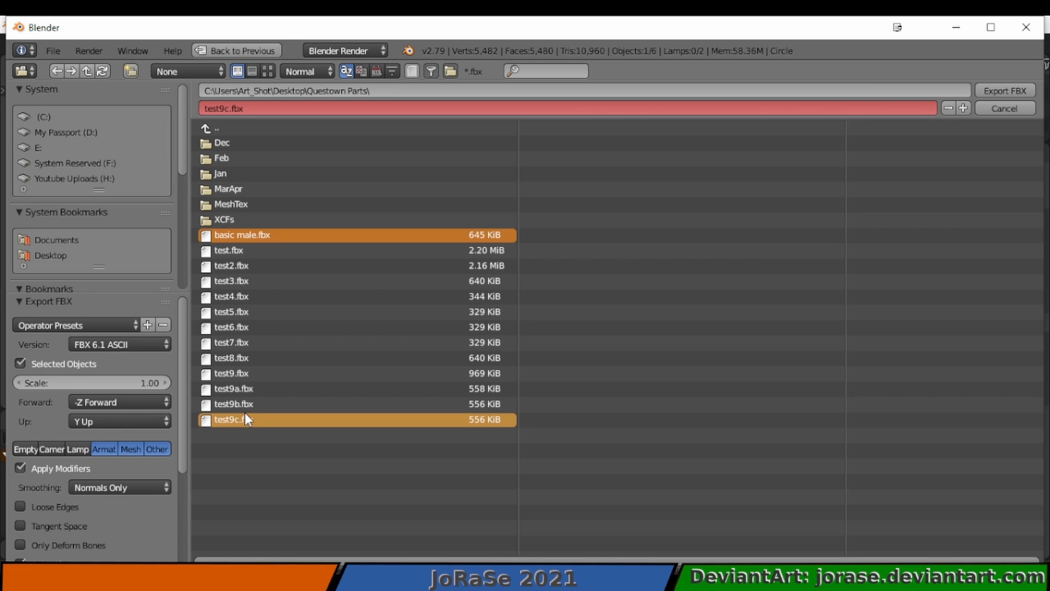
left_click(244, 406, "shift")
left_click(238, 390, "shift")
left_click(235, 371, "shift")
left_click(234, 359, "shift")
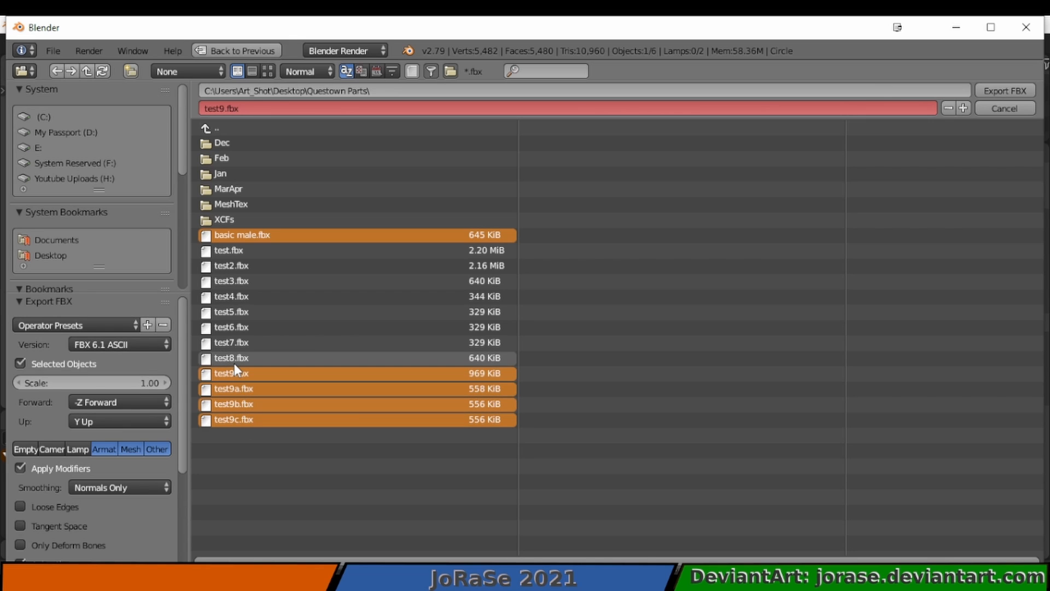
left_click(233, 343, "shift")
left_click(233, 328, "shift")
left_click(233, 313, "shift")
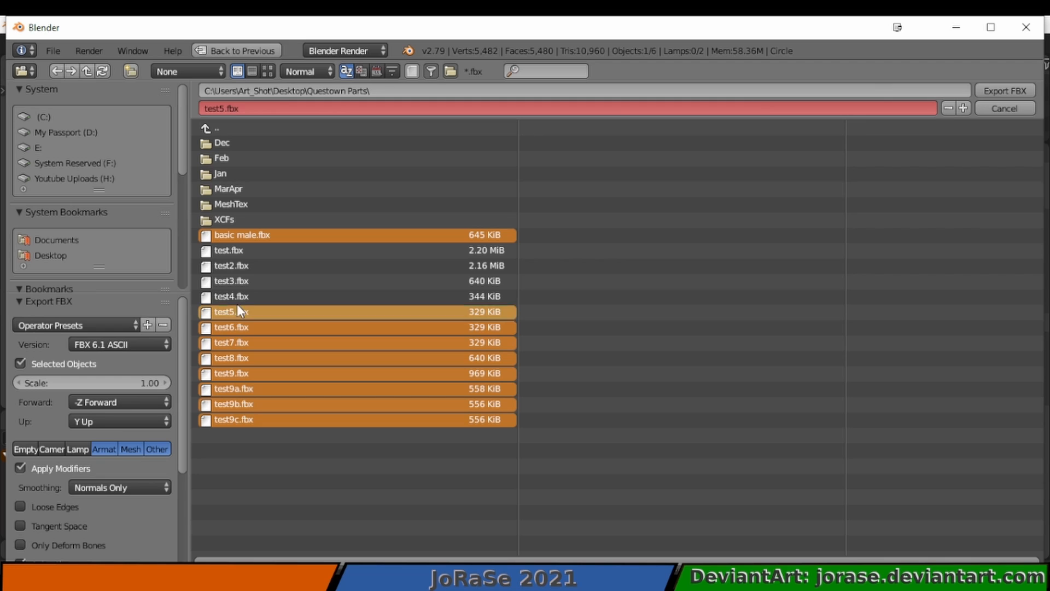
left_click(240, 290, "shift")
left_click(239, 281, "shift")
left_click(239, 281, "shift")
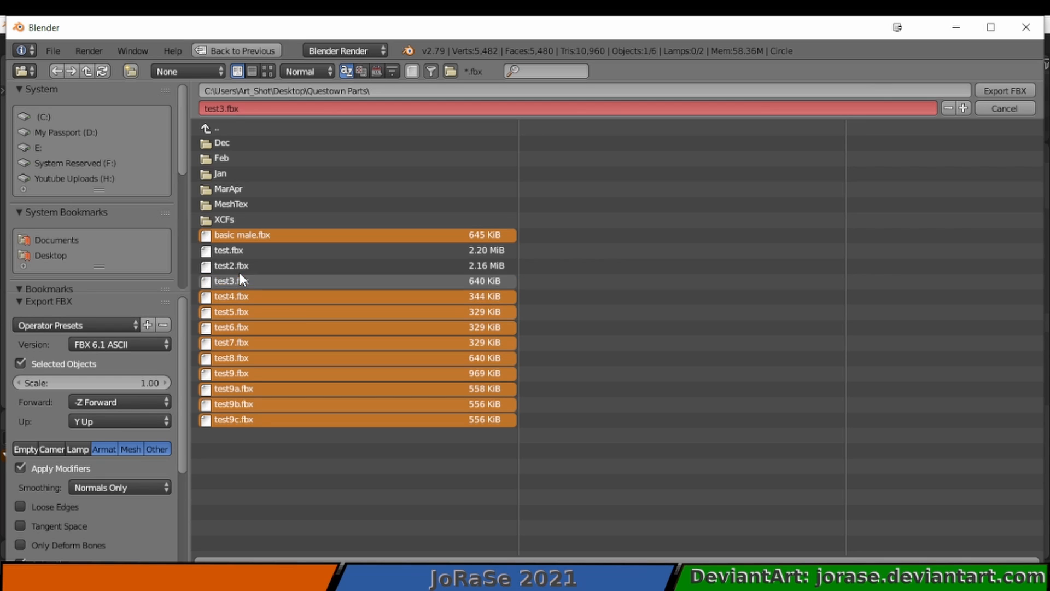
left_click(238, 253, "shift")
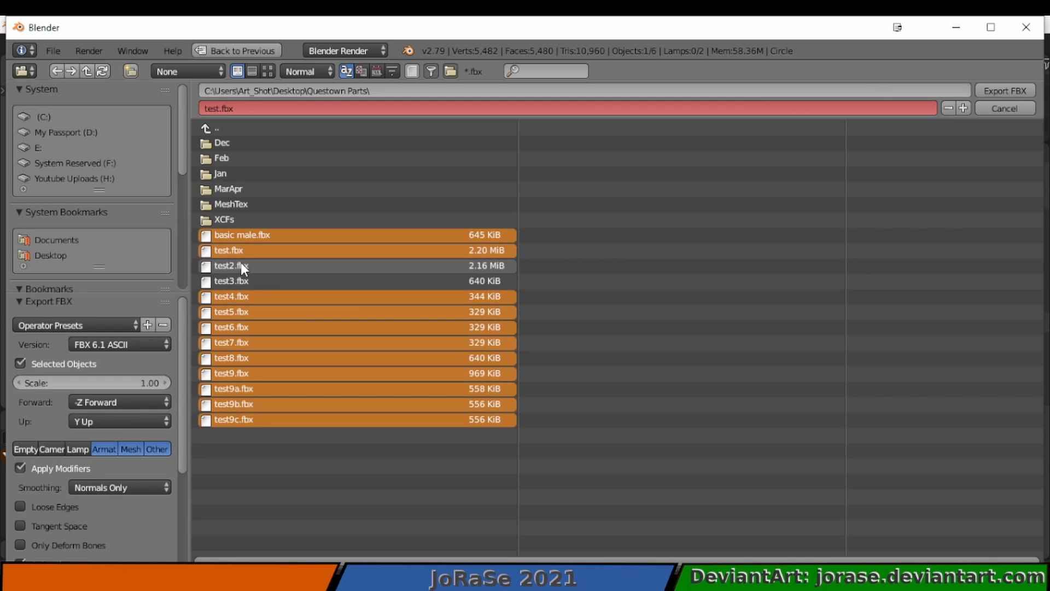
left_click(242, 265, "shift")
left_click(247, 283, "shift")
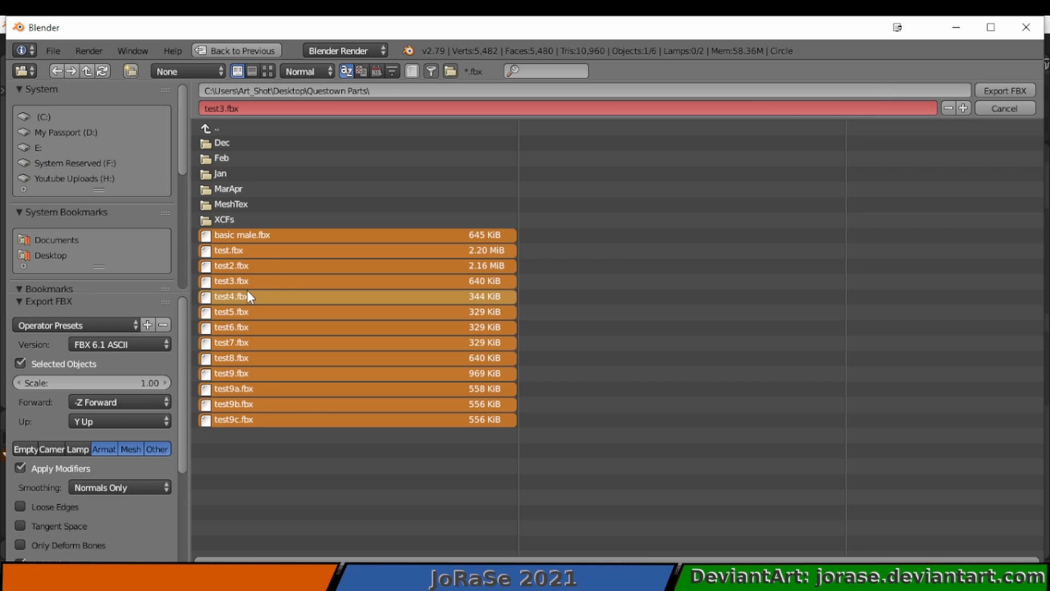
key("x")
left_click(246, 292)
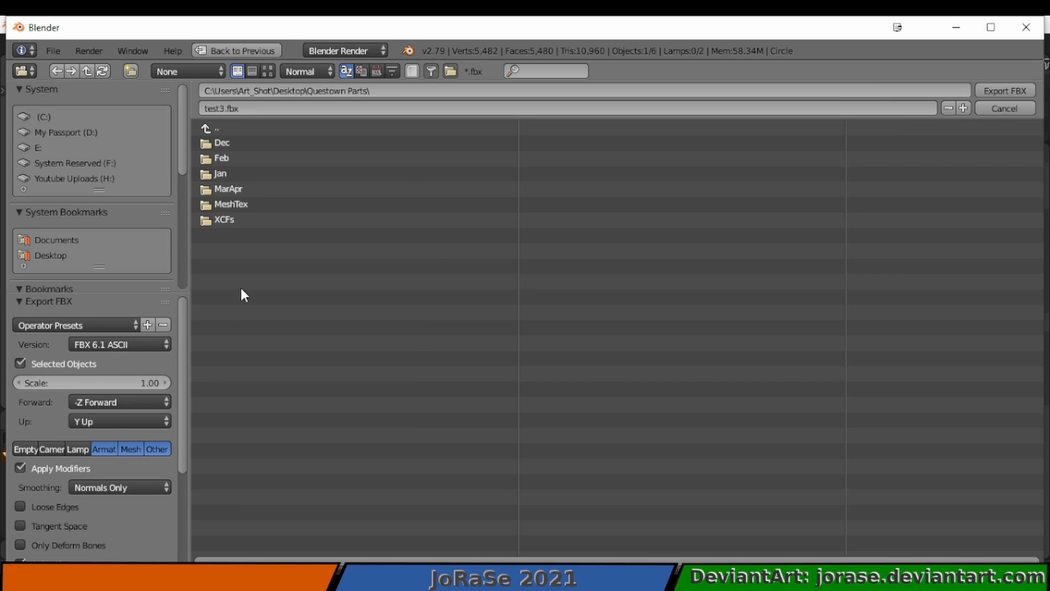
Set the FBX export version to FBX 6.1 ASCII and disable Default Take
left_click(99, 343)
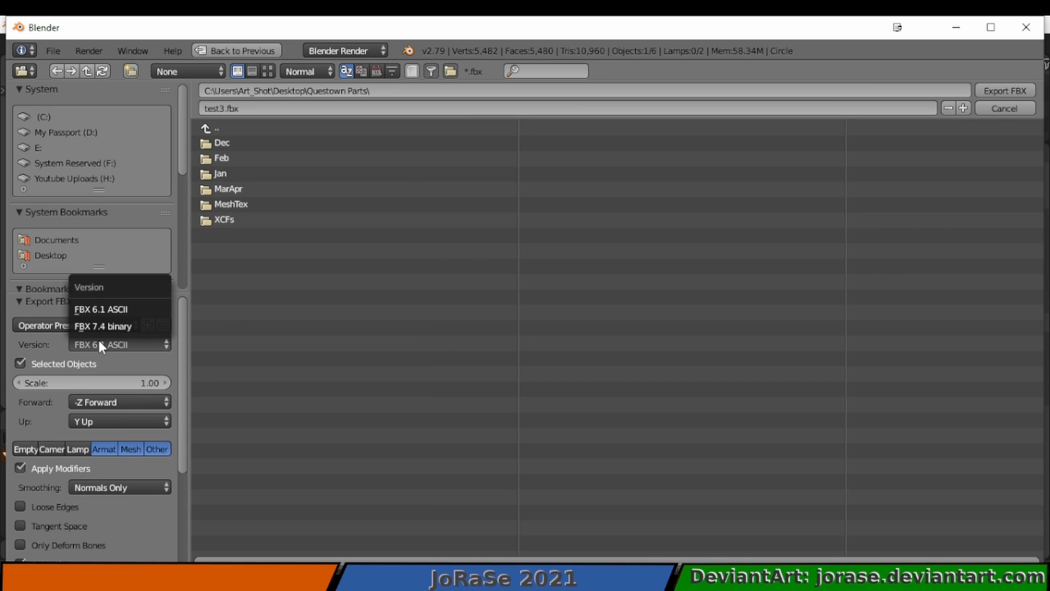
left_click(125, 310)
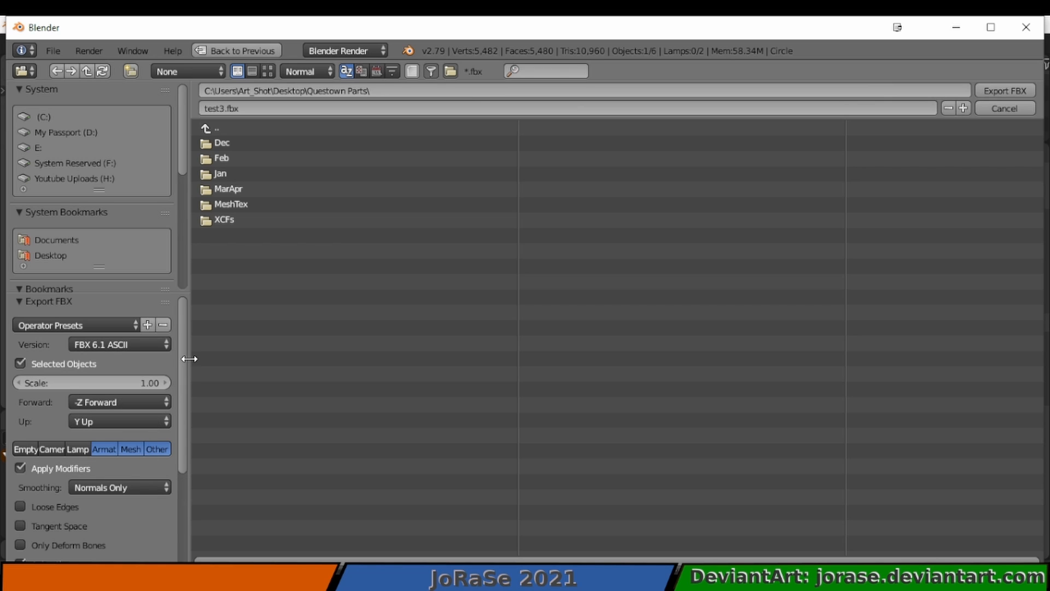
left_click_drag(183, 353, 190, 438)
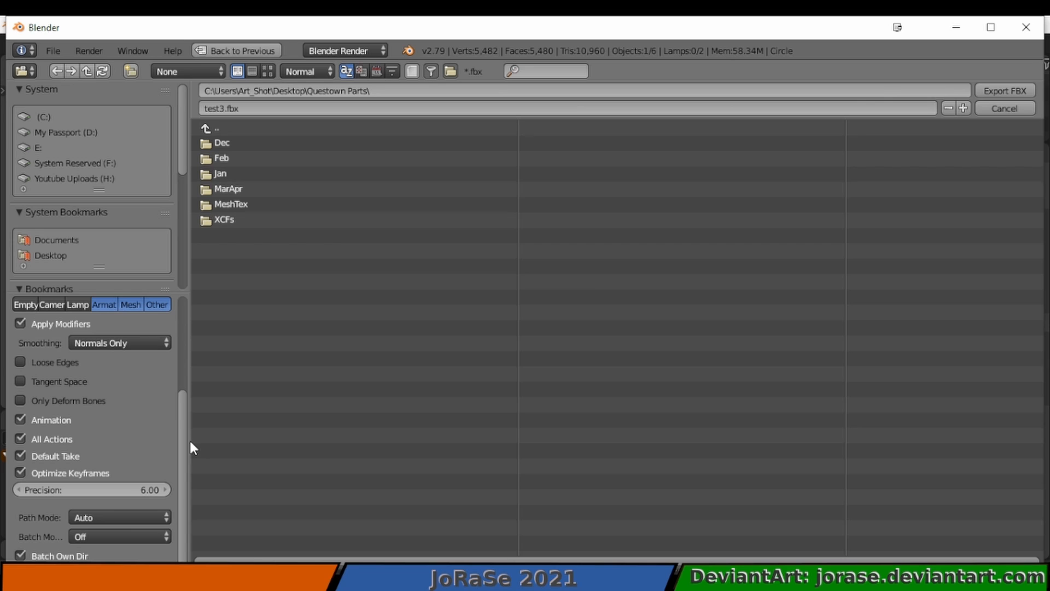
left_click(22, 454)
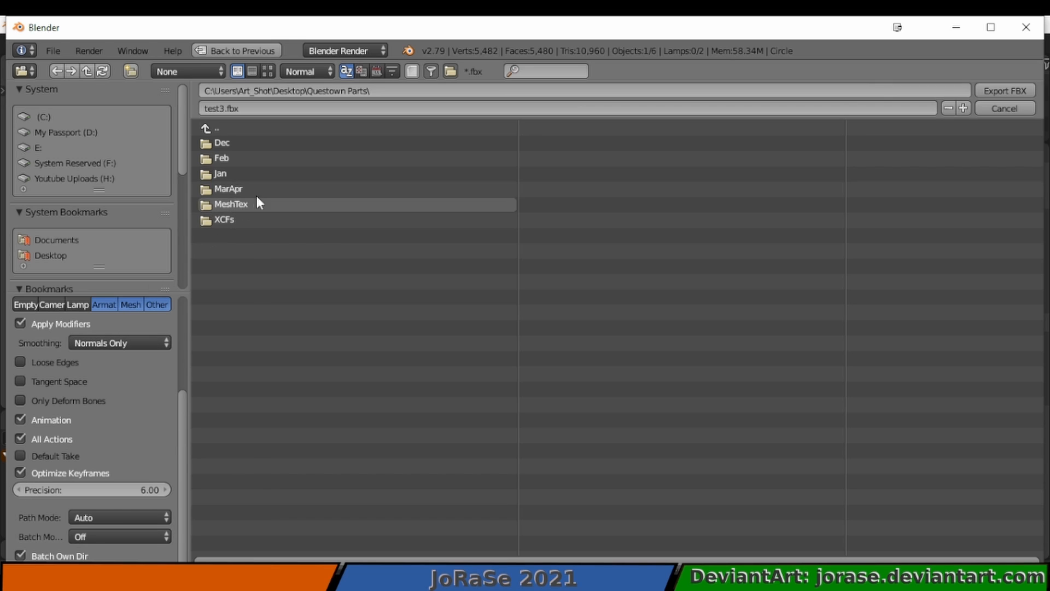
Name the file plyr_char.fbx and export the selected character to the Questown Parts folder
left_click(222, 109)
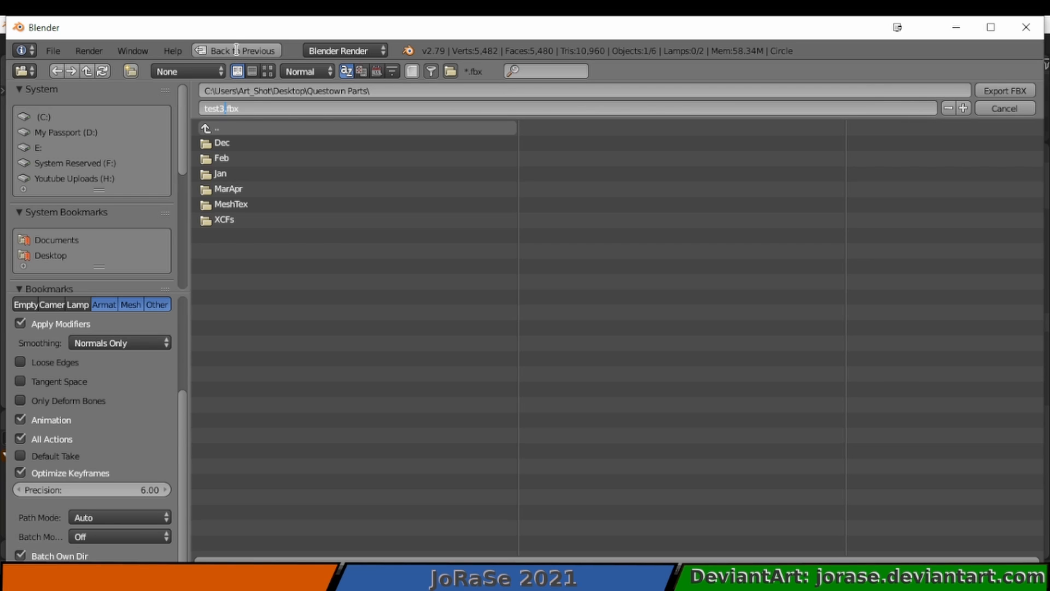
key("shift+Home")
type("plyr_char")
left_click(990, 91)
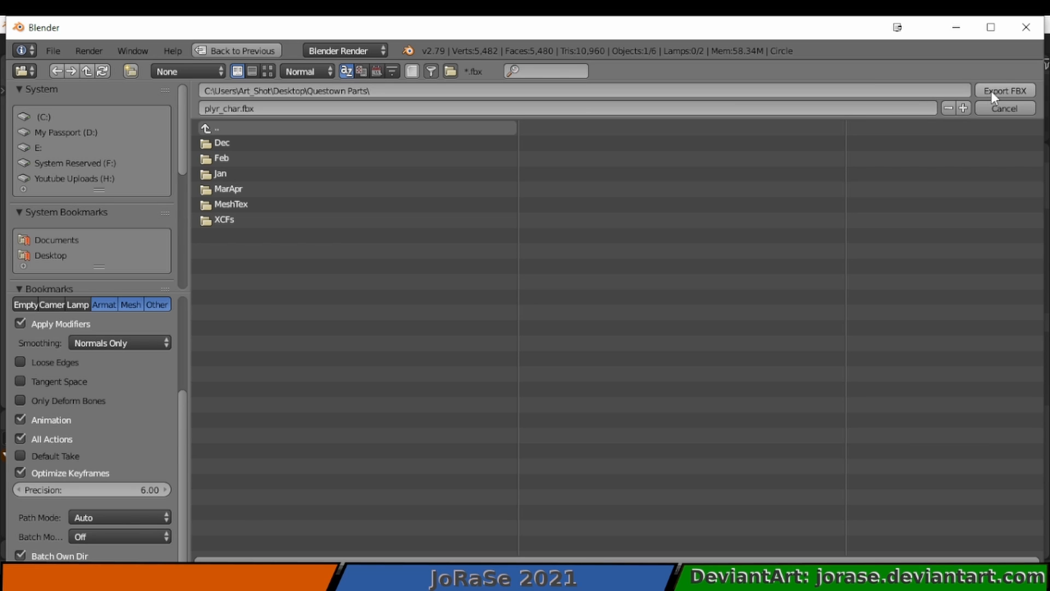
left_click(991, 91)
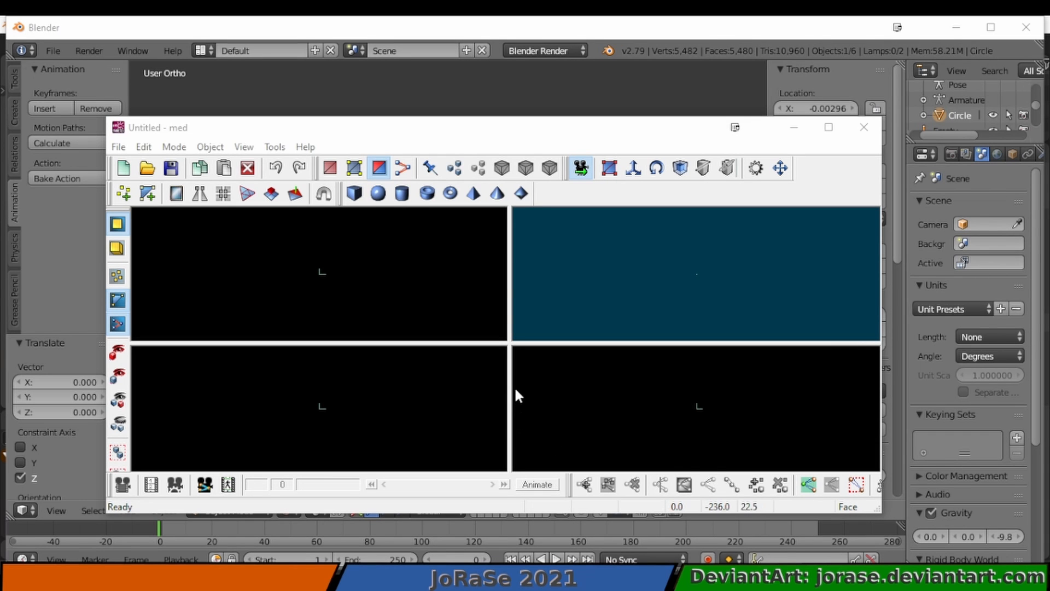
Maximize MED and import plyr_char.fbx from the Questown Parts folder as an FBX (2010) model, with conversion to points animation
left_click(829, 126)
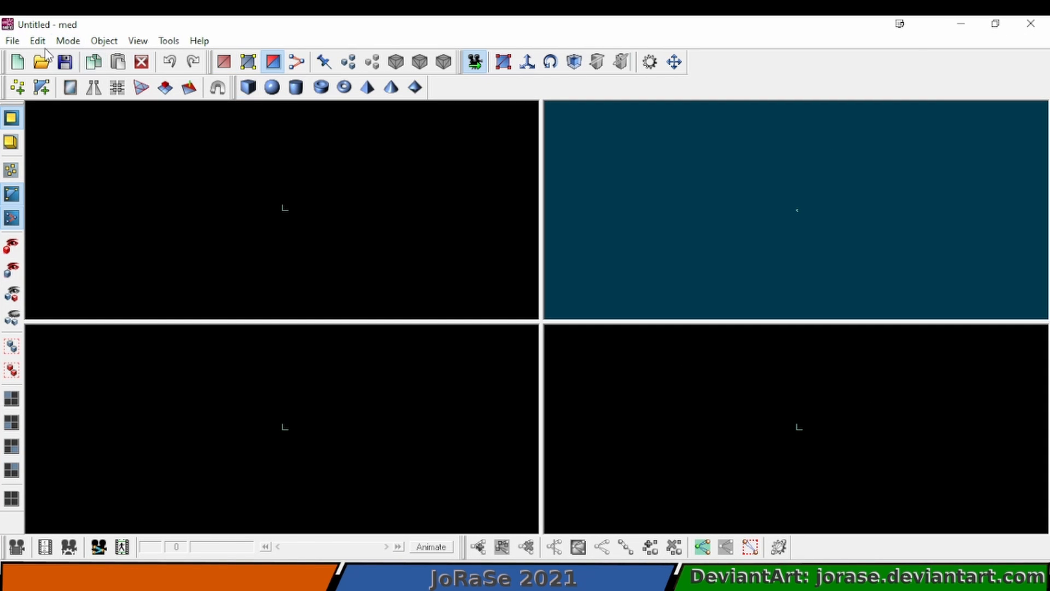
left_click(12, 40)
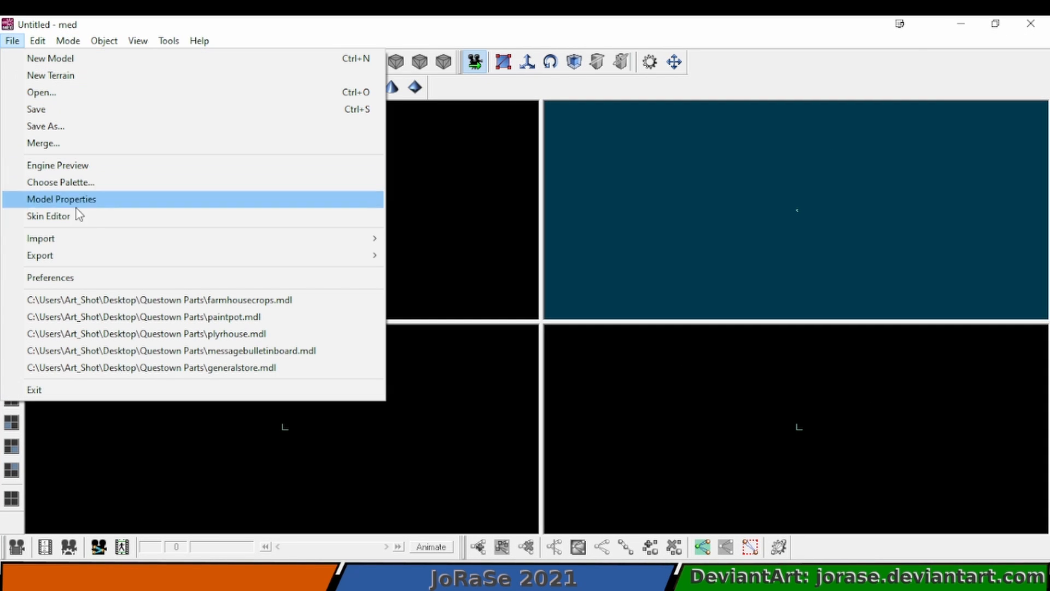
mouse_move(204, 242)
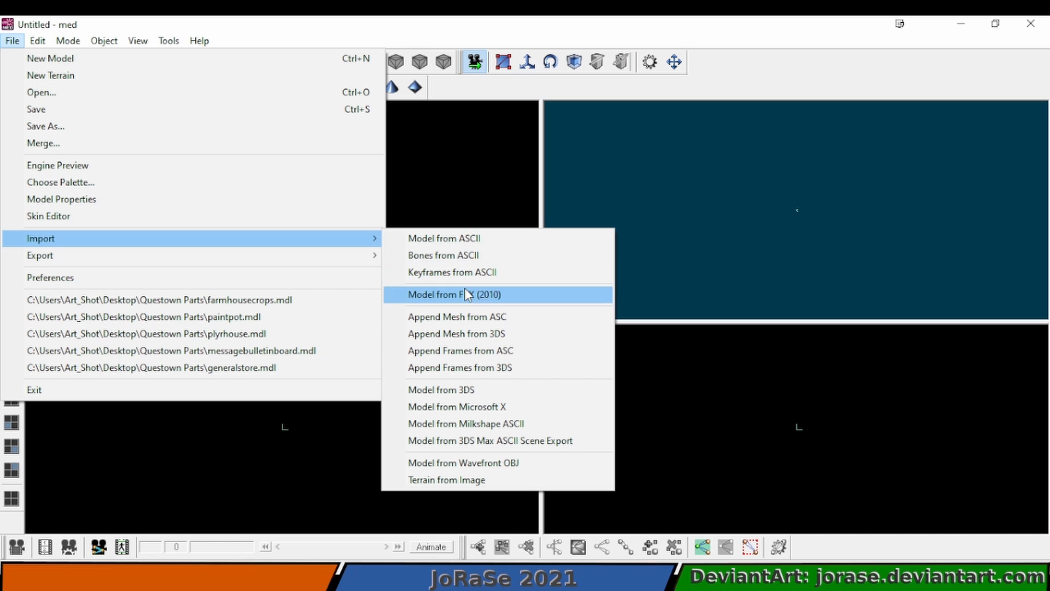
left_click(471, 300)
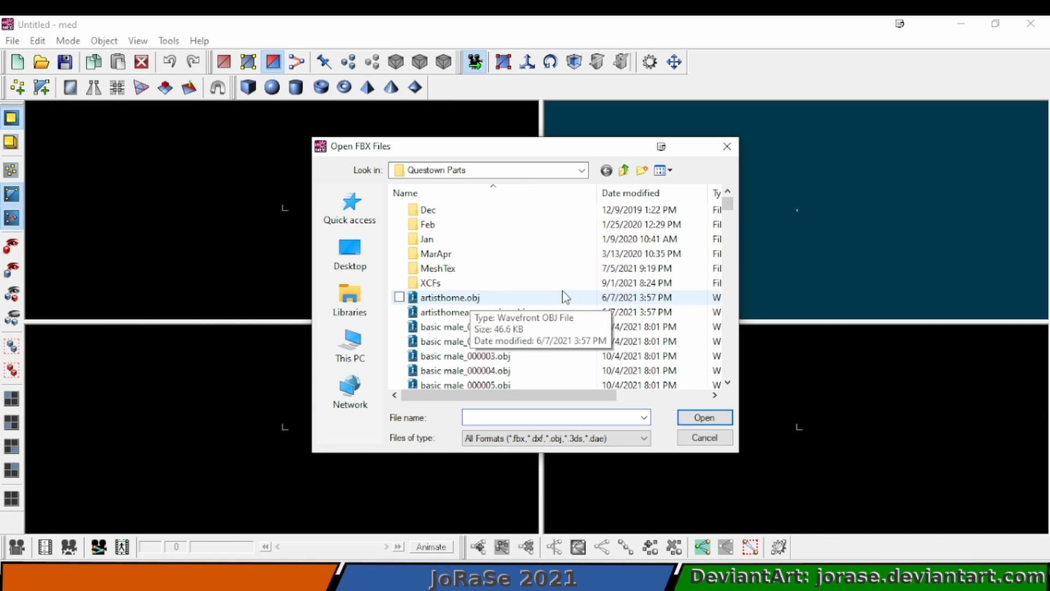
left_click_drag(728, 206, 727, 389)
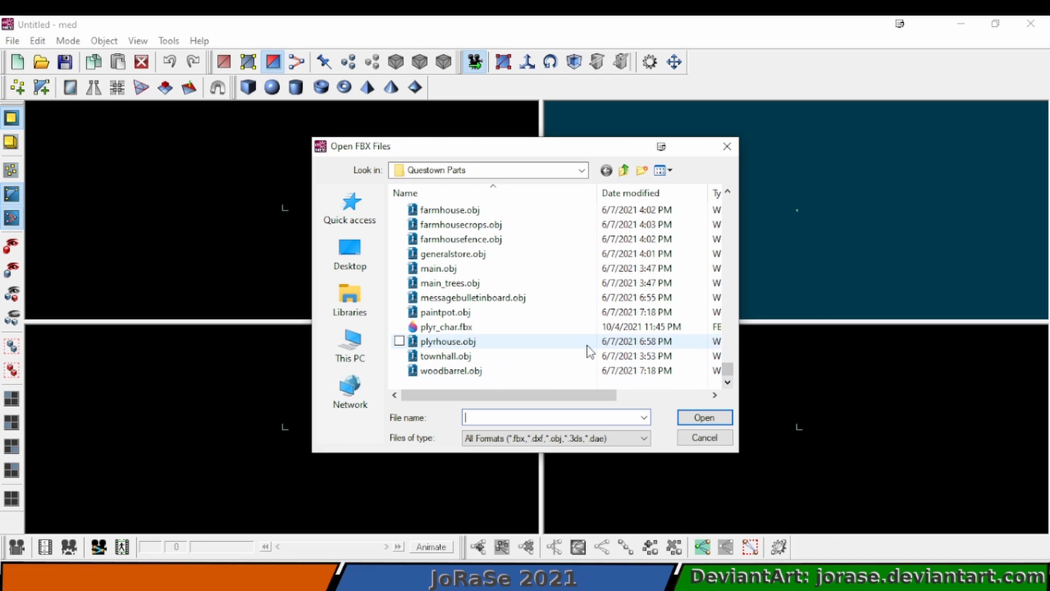
left_click(554, 335)
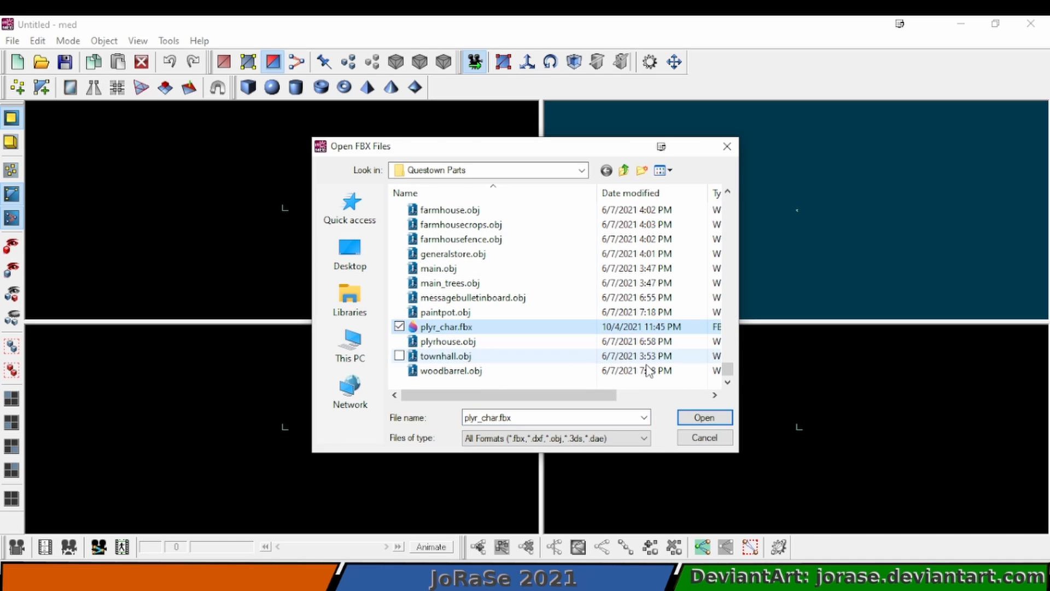
left_click(695, 417)
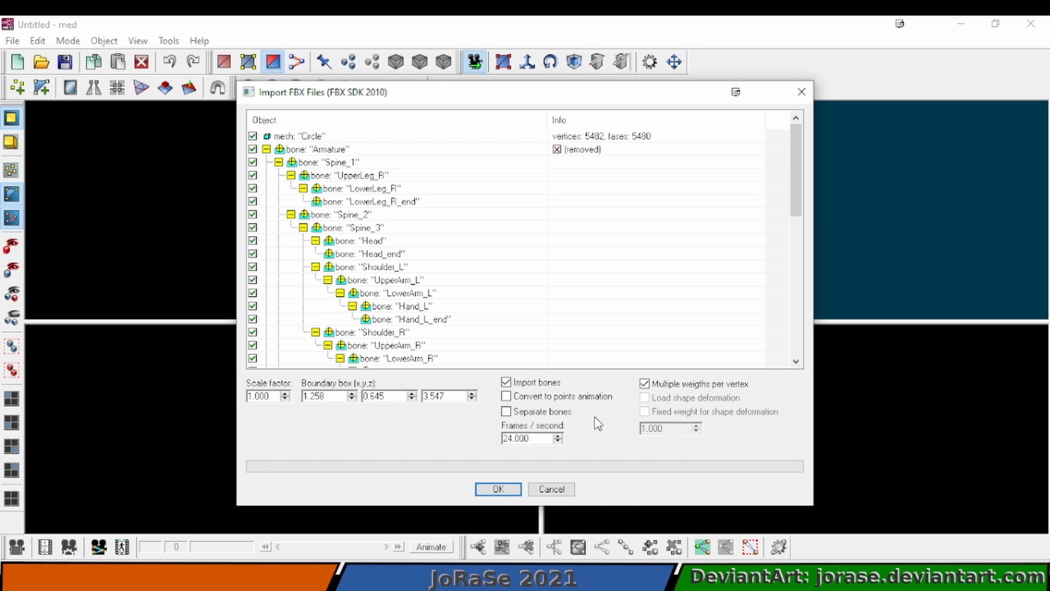
left_click(541, 395)
left_click(500, 485)
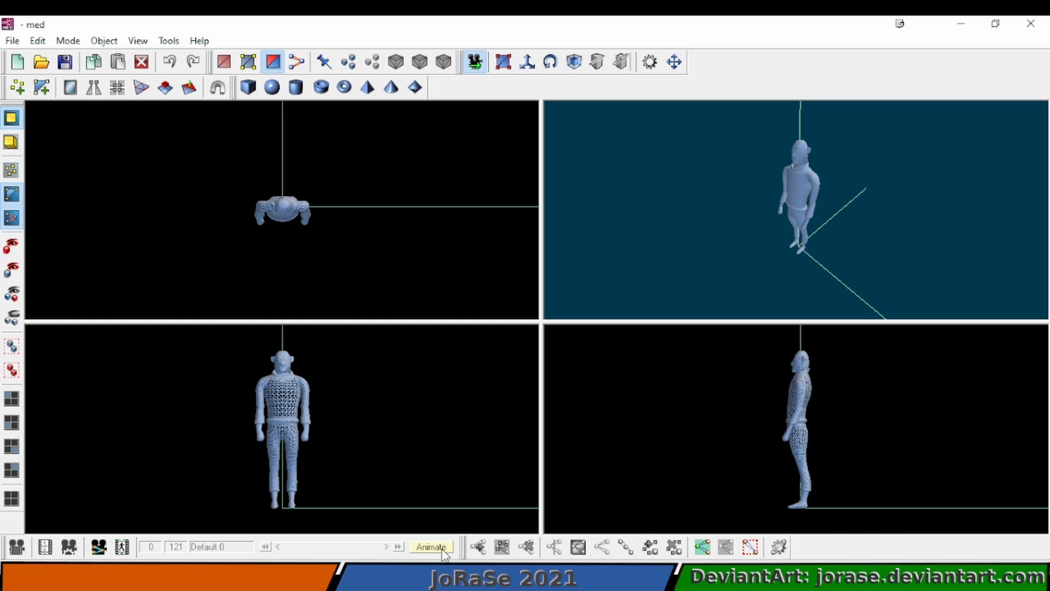
Enable Animate mode and play the imported character's animation
left_click(443, 551)
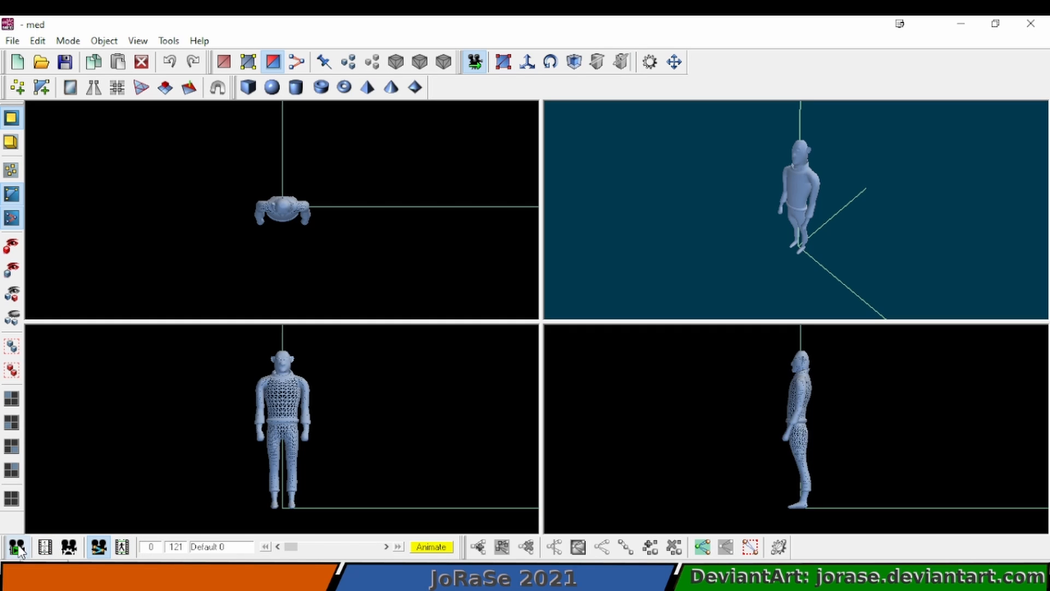
left_click(17, 547)
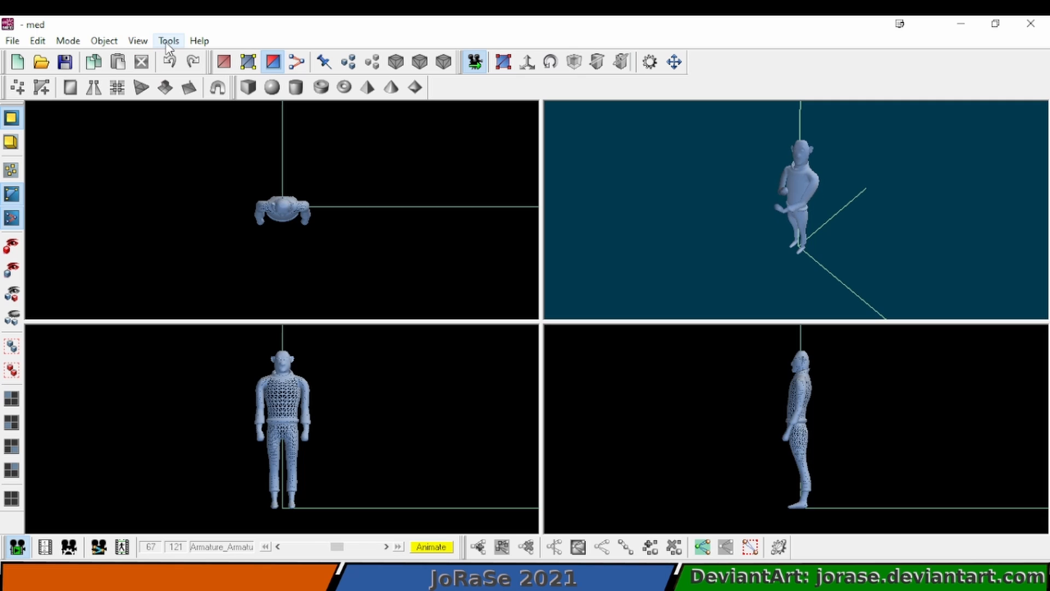
Open the model's skin manager and create a new skin named Skin1
left_click(104, 40)
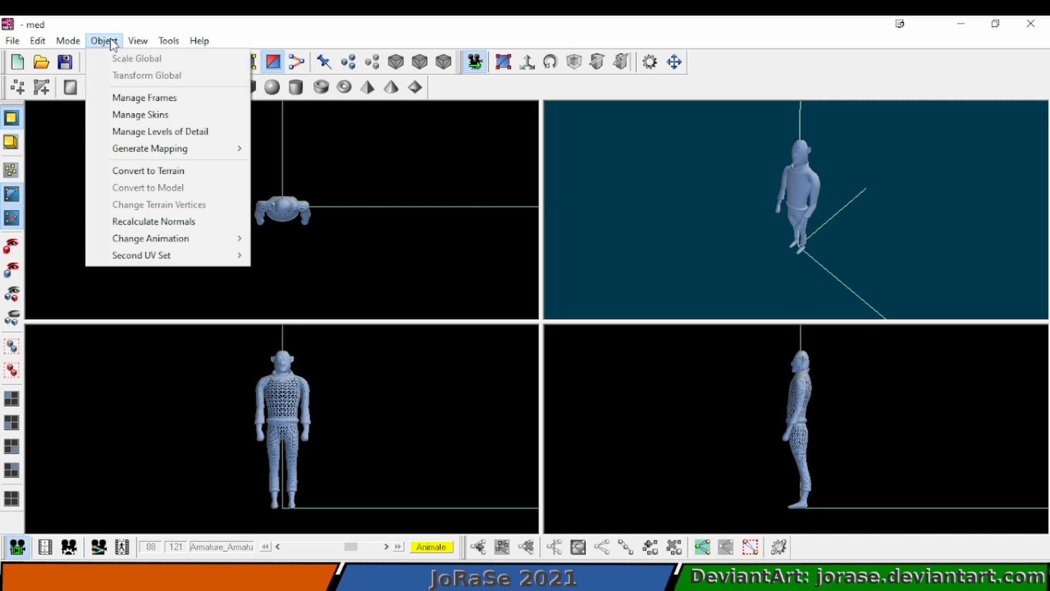
left_click(141, 115)
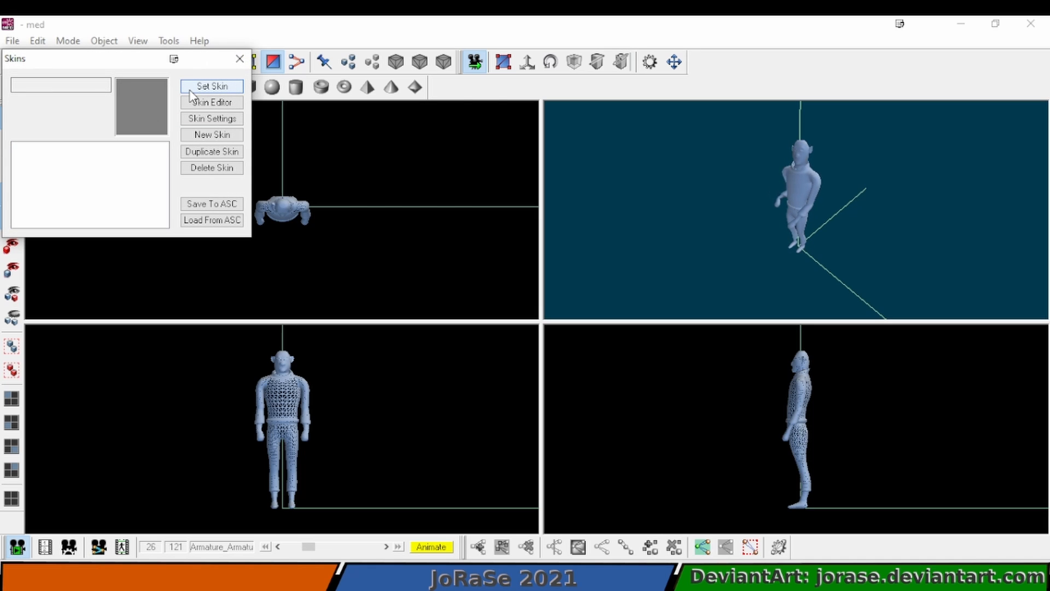
left_click(204, 136)
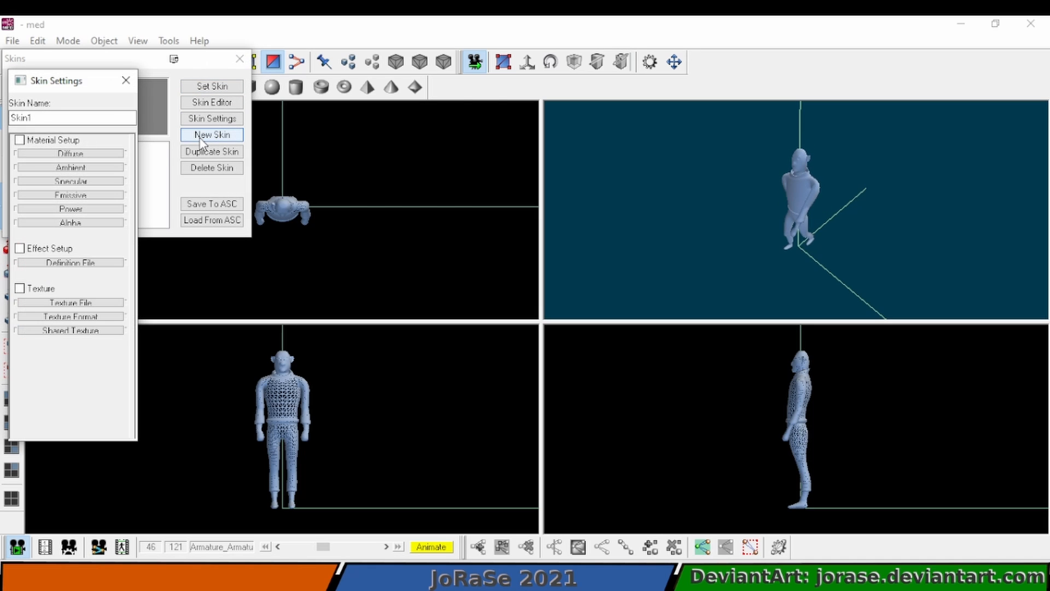
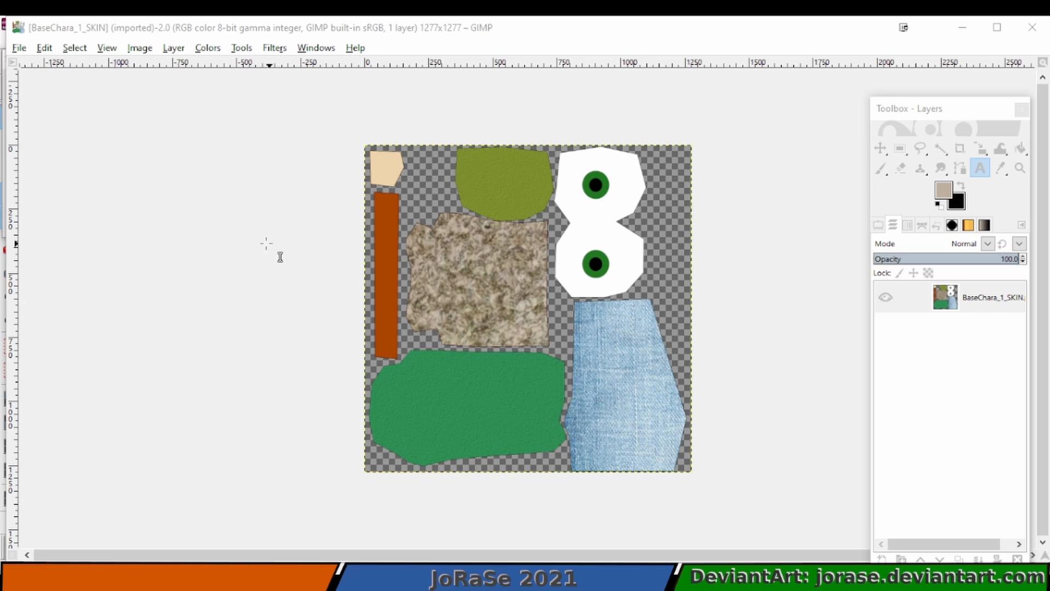
Switch to GIMP and start exporting the skin texture to the Questown Parts folder as BaseChara_1_SKIN.bmp
left_click(24, 51)
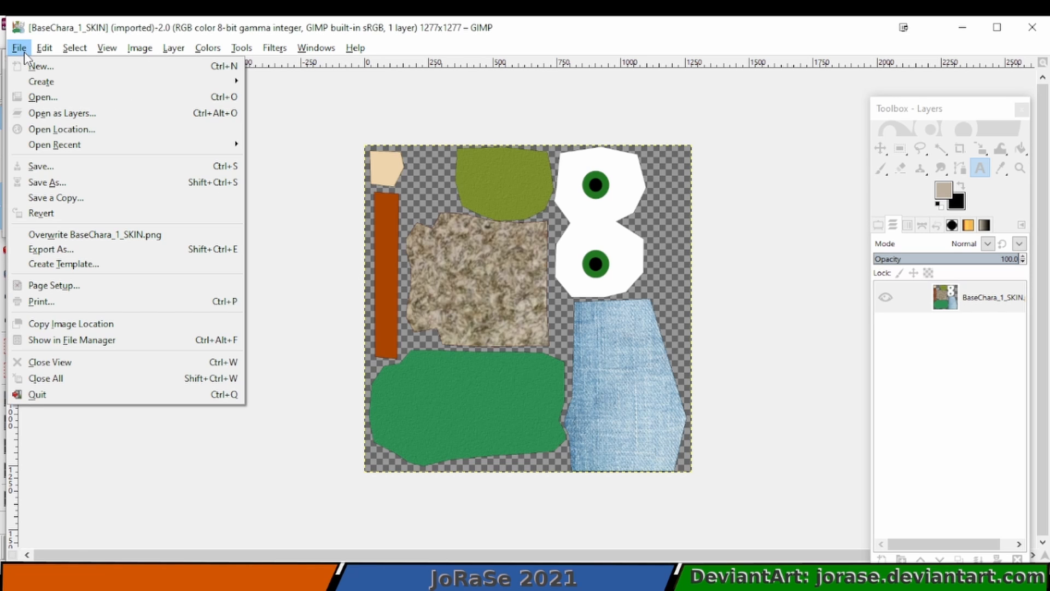
left_click(80, 250)
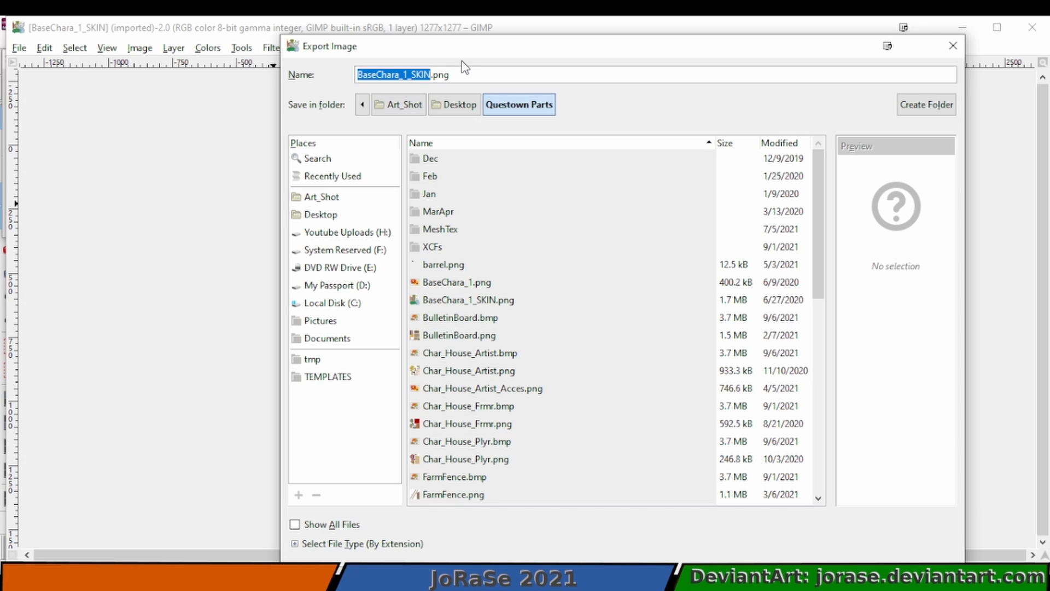
left_click(472, 76)
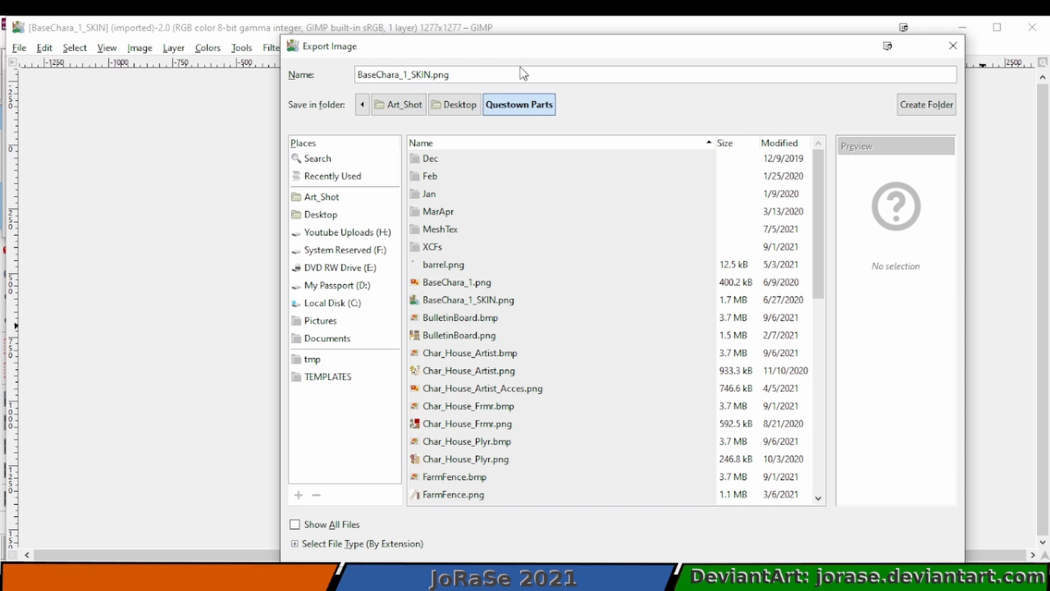
key("BackSpace")
key("BackSpace")
key("BackSpace")
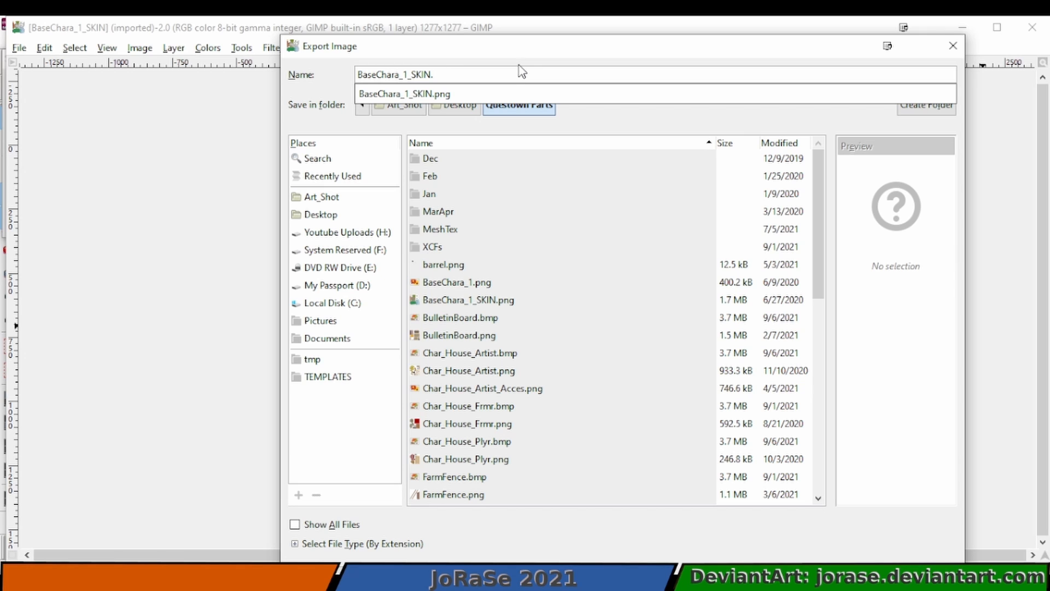
type("bmp")
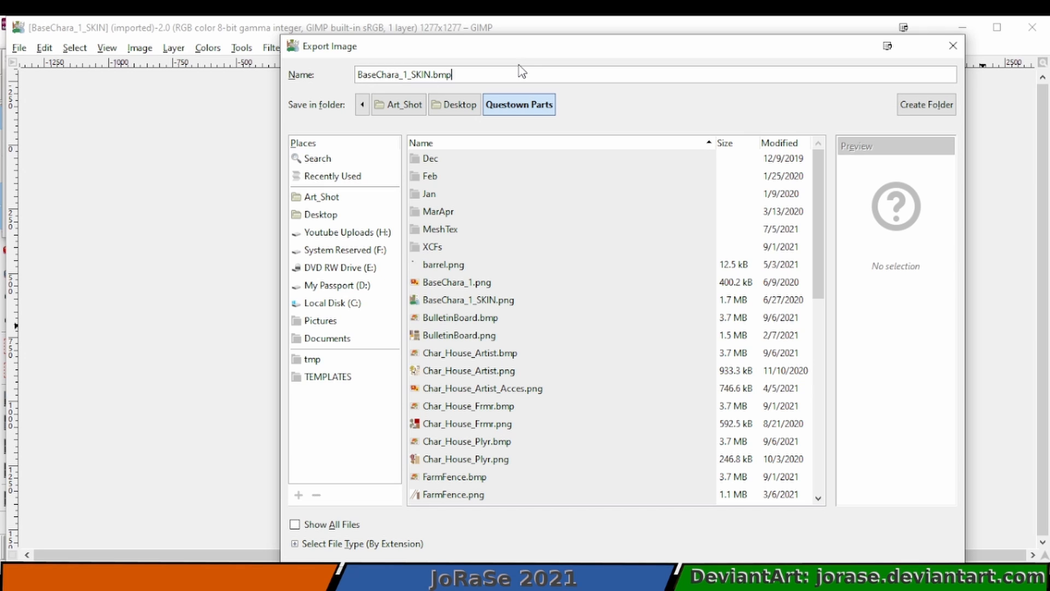
key("Return")
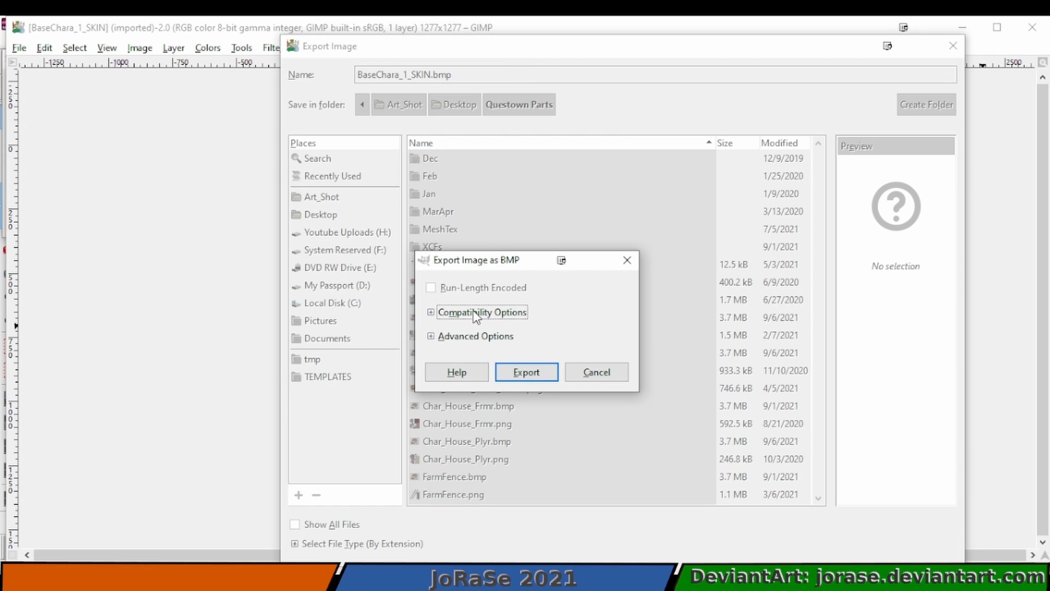
Set the BMP color format to 16-bit R5 G6 B5 and export the image
left_click(476, 336)
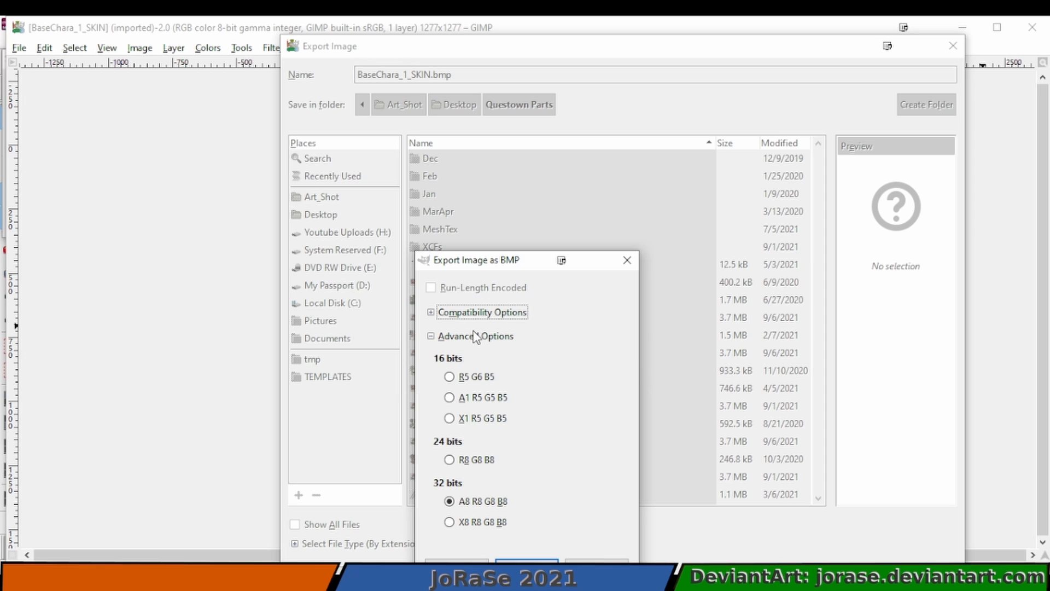
left_click(470, 378)
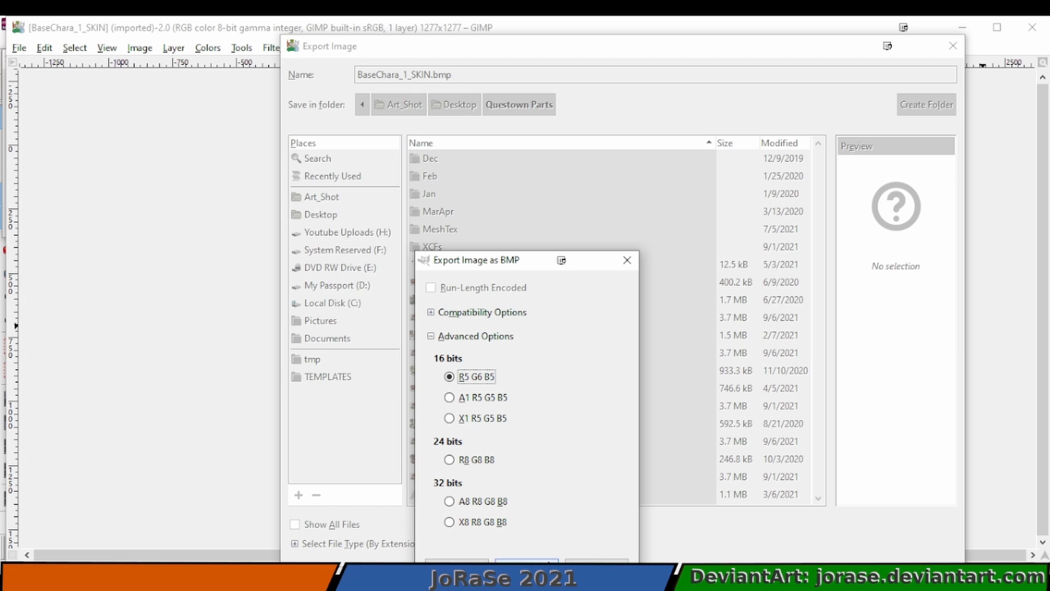
left_click(552, 559)
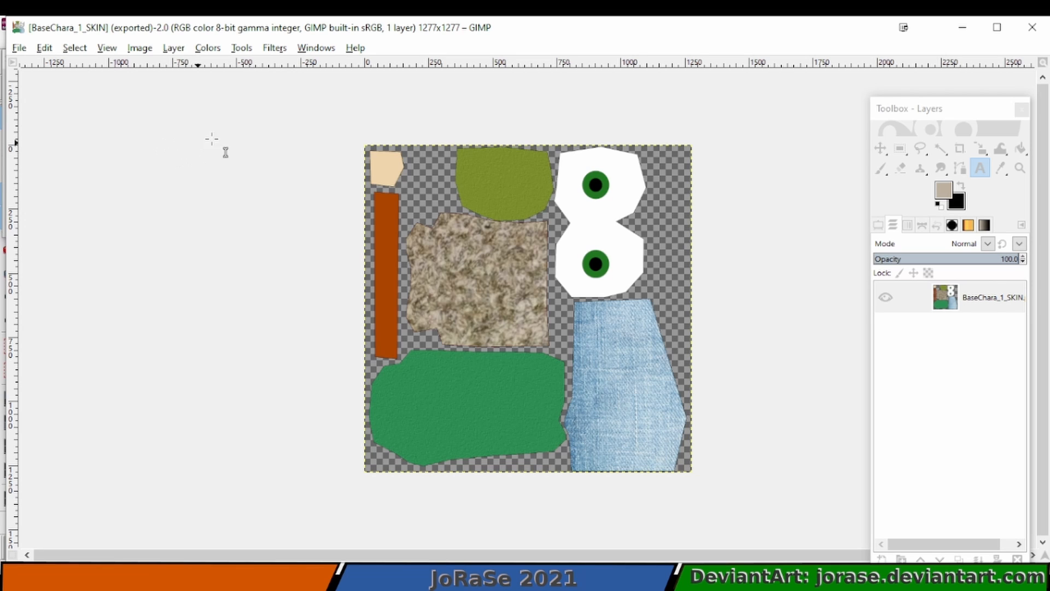
left_click(941, 151)
left_click(511, 191)
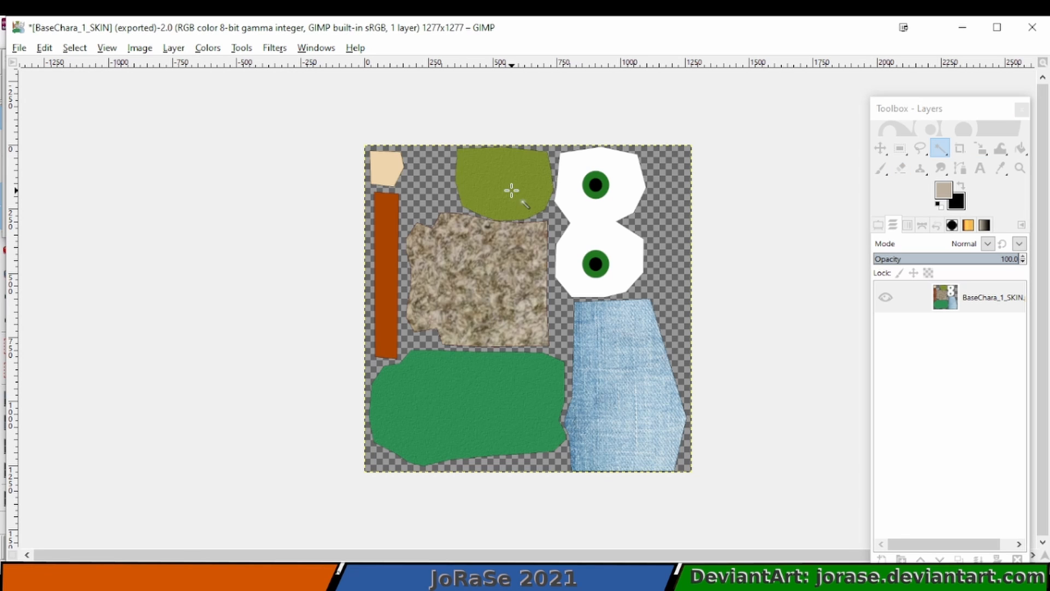
left_click(443, 180)
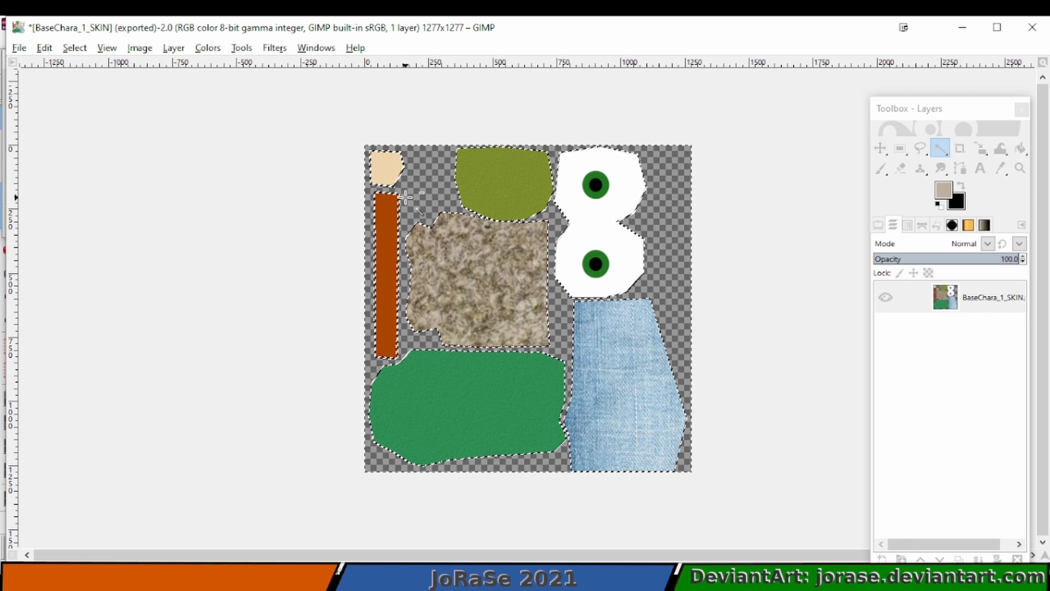
key("ctrl+z")
key("ctrl+z")
key("ctrl+z")
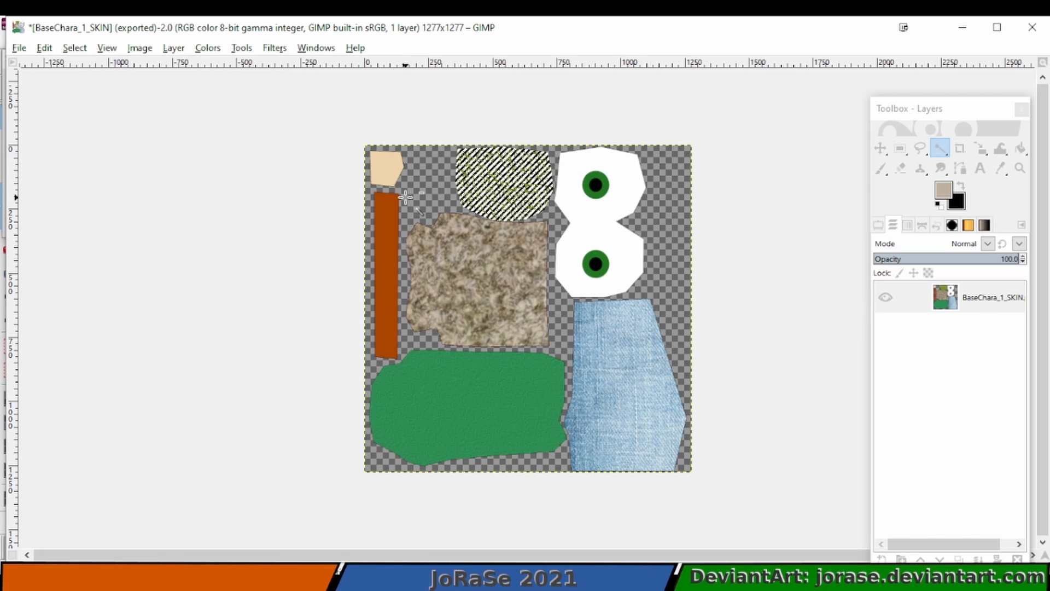
key("ctrl+z")
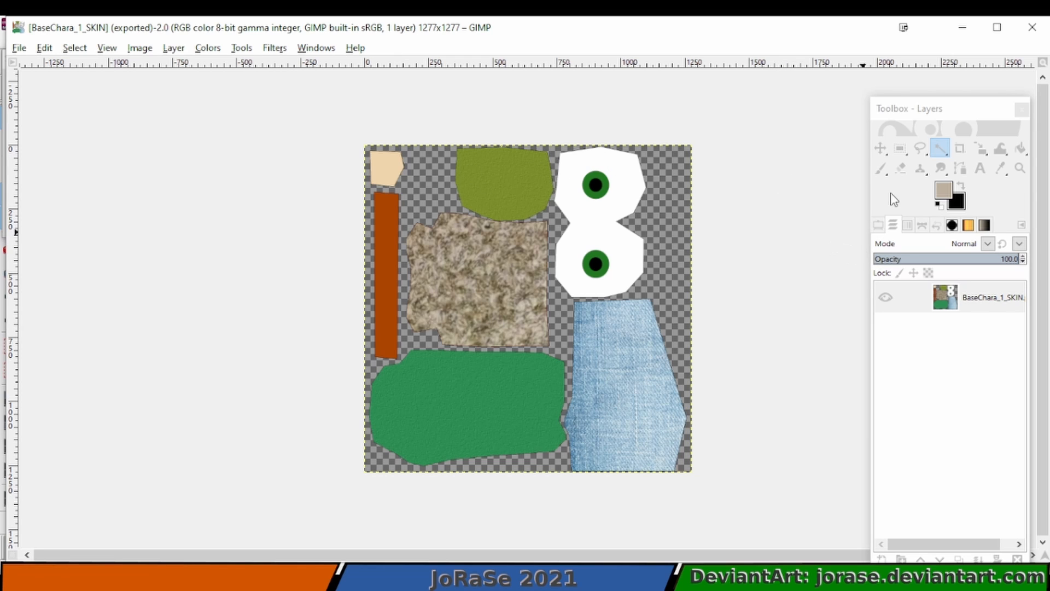
Select the olive-green texture patch with a freehand outline drawn slightly outside its edges
left_click(921, 148)
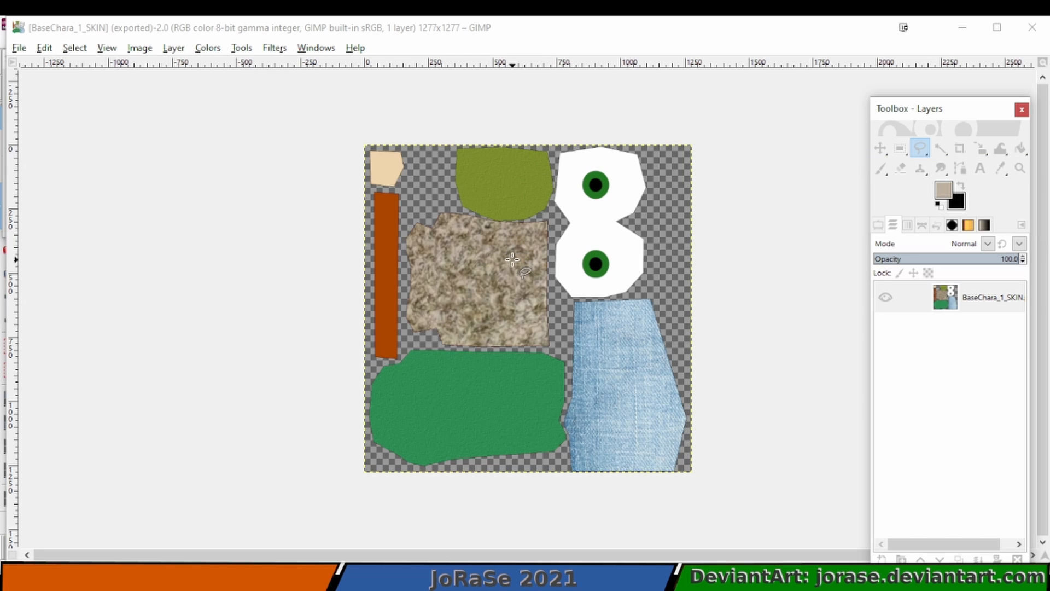
scroll(513, 249, "up", 2, "ctrl")
scroll(512, 249, "up", 1, "ctrl")
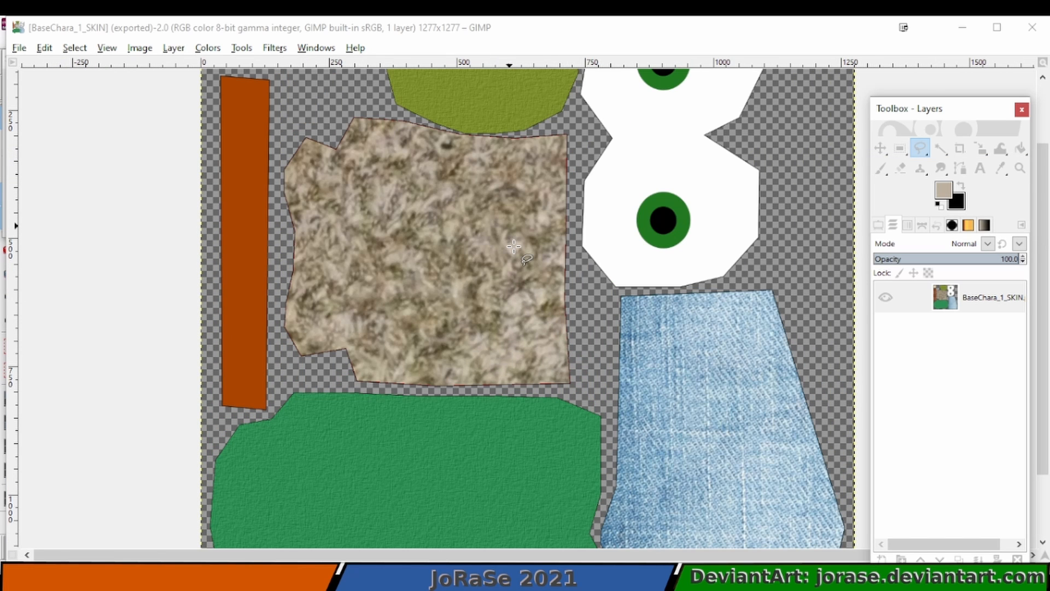
scroll(514, 248, "up", 3)
scroll(514, 248, "up", 1, "ctrl")
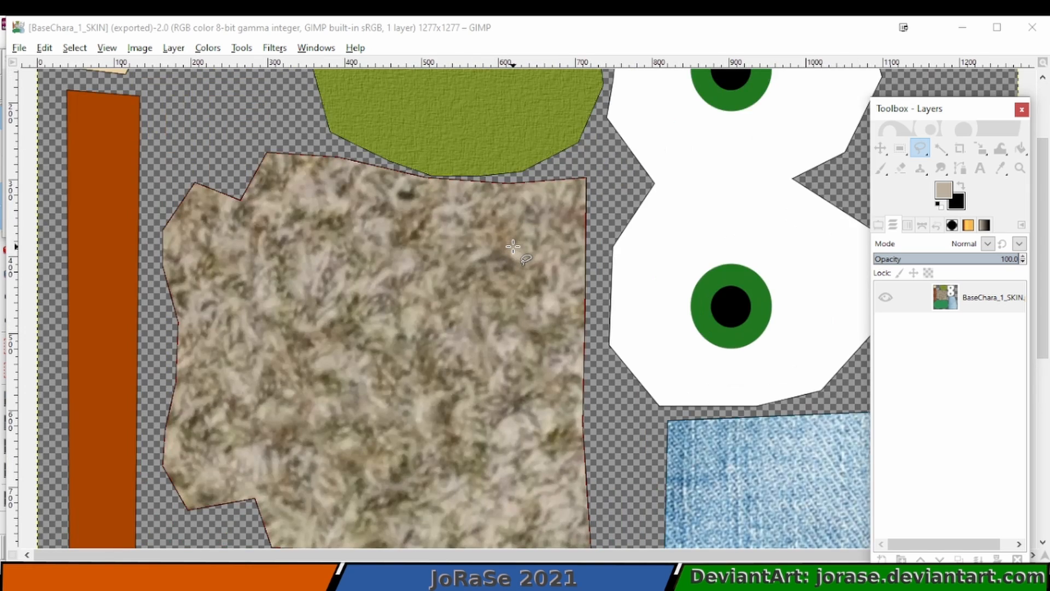
scroll(513, 247, "up", 3)
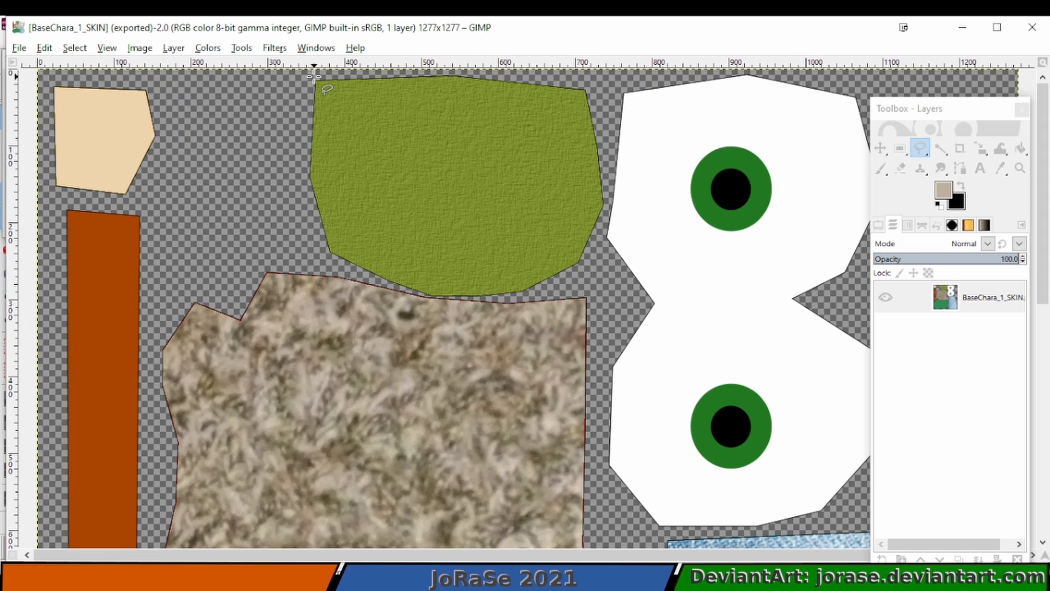
mouse_move(314, 77)
left_mouse_down()
mouse_move(298, 195)
mouse_move(311, 251)
mouse_move(330, 267)
mouse_move(424, 295)
mouse_move(520, 293)
mouse_move(568, 279)
mouse_move(607, 218)
mouse_move(596, 82)
mouse_move(361, 66)
mouse_move(312, 77)
left_mouse_up()
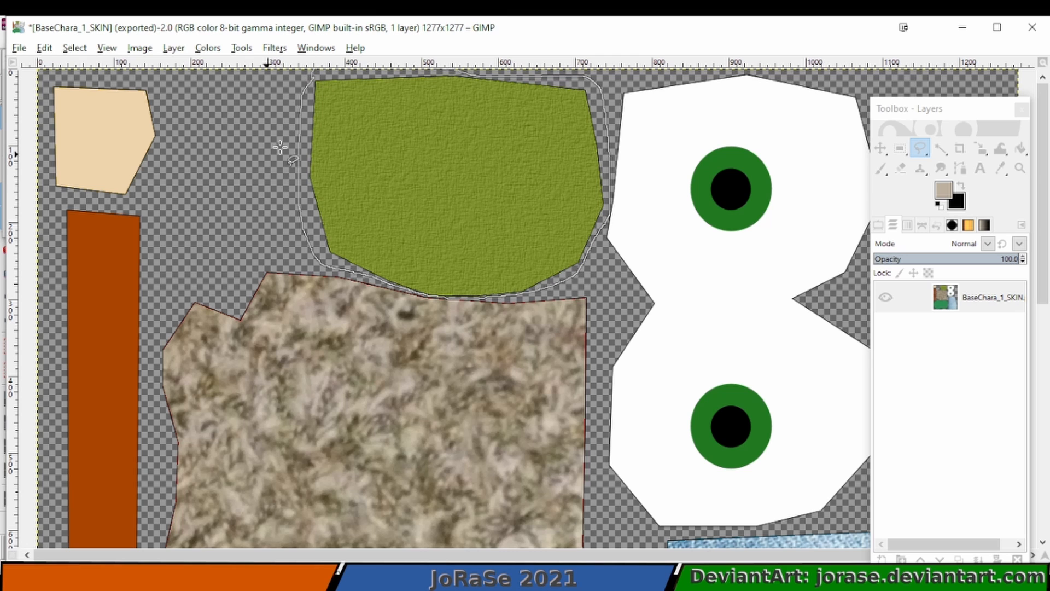
left_click(418, 216)
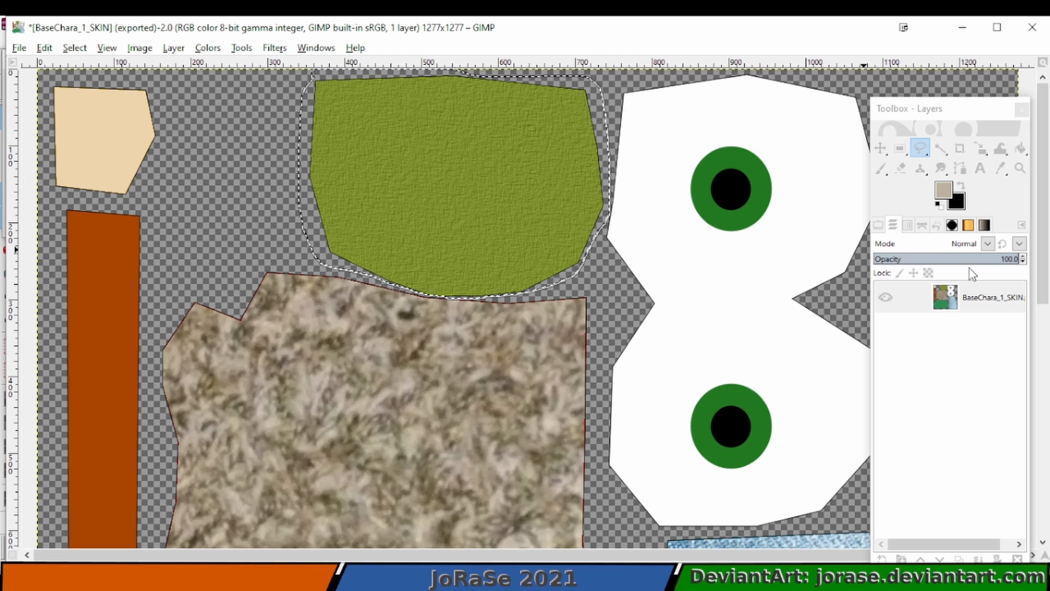
Set the foreground color to red ea0935 and fill the selected patch area with it
left_click(944, 190)
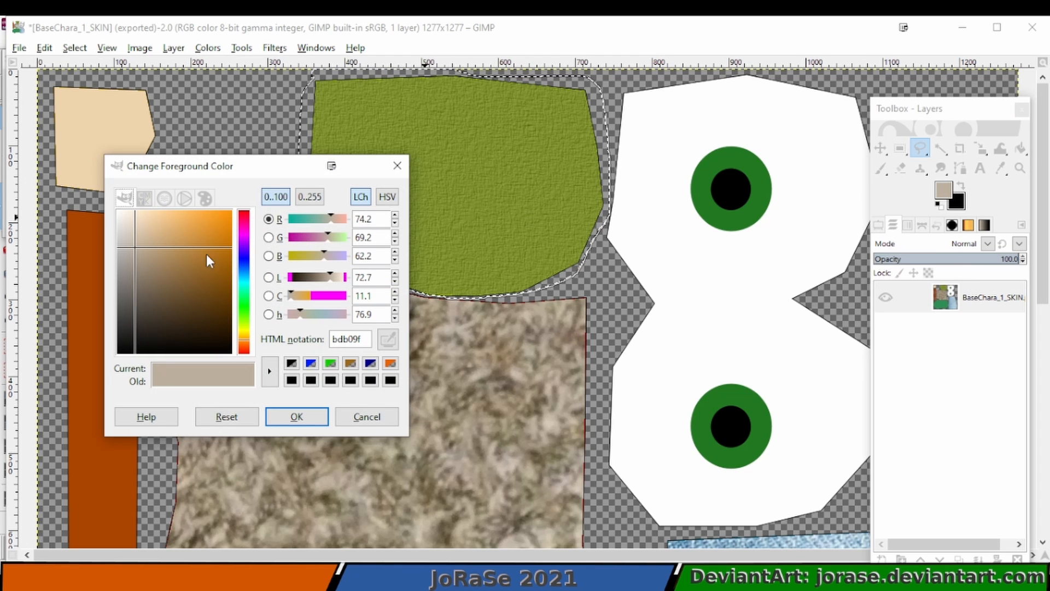
left_click(243, 215)
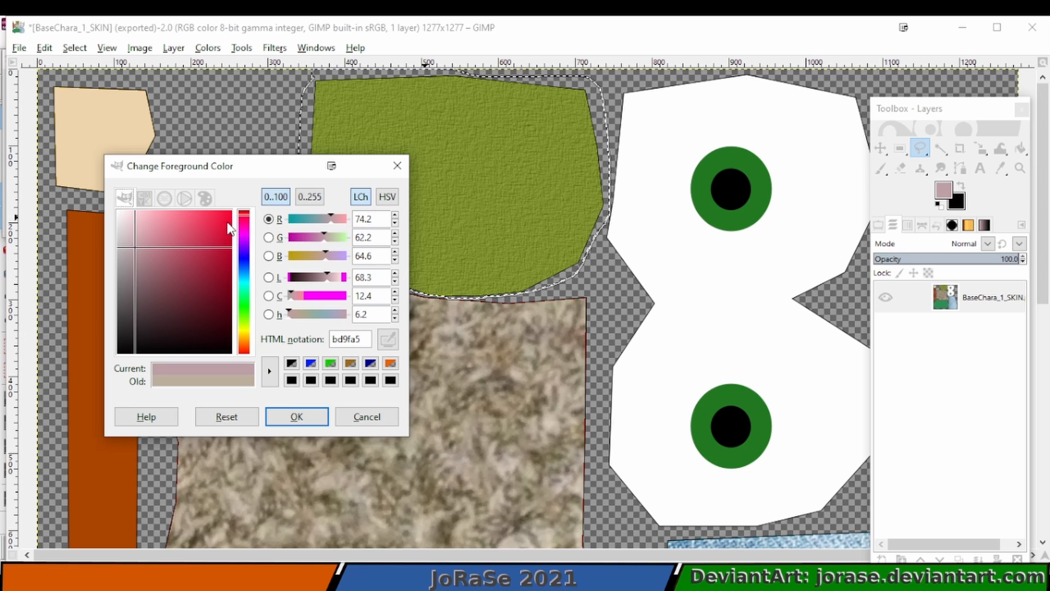
left_click(228, 223)
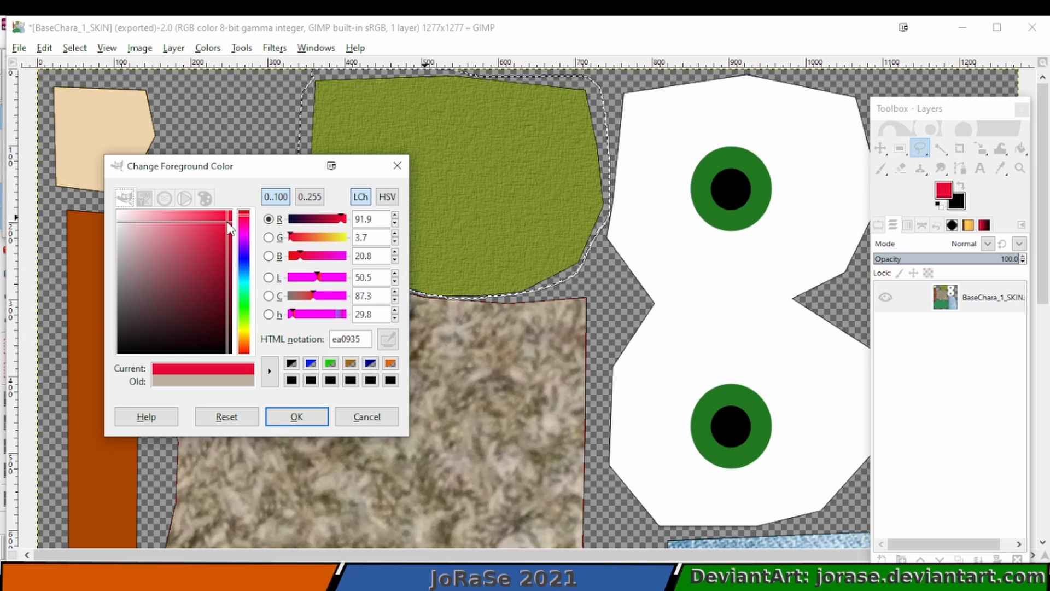
left_click(317, 412)
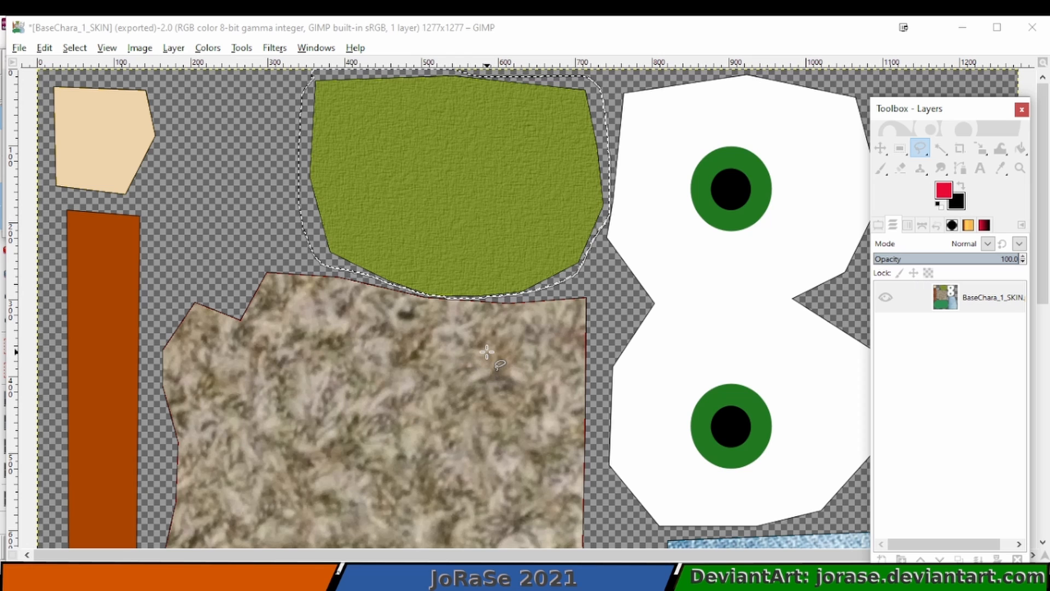
key("ctrl+comma")
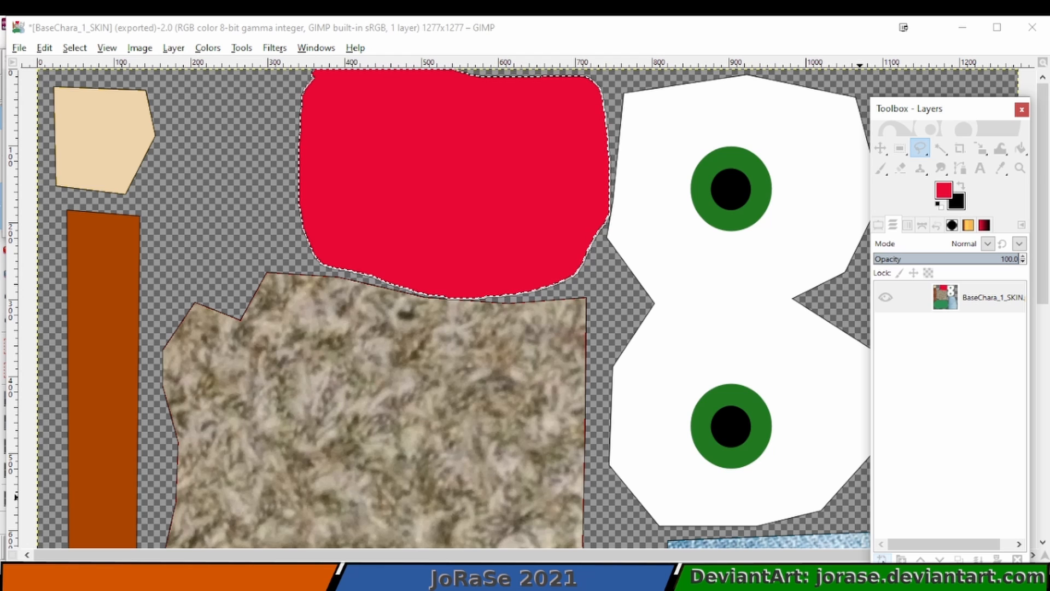
Cut the red patch, paste it onto a new layer of its own, and duplicate that layer
left_click(881, 558)
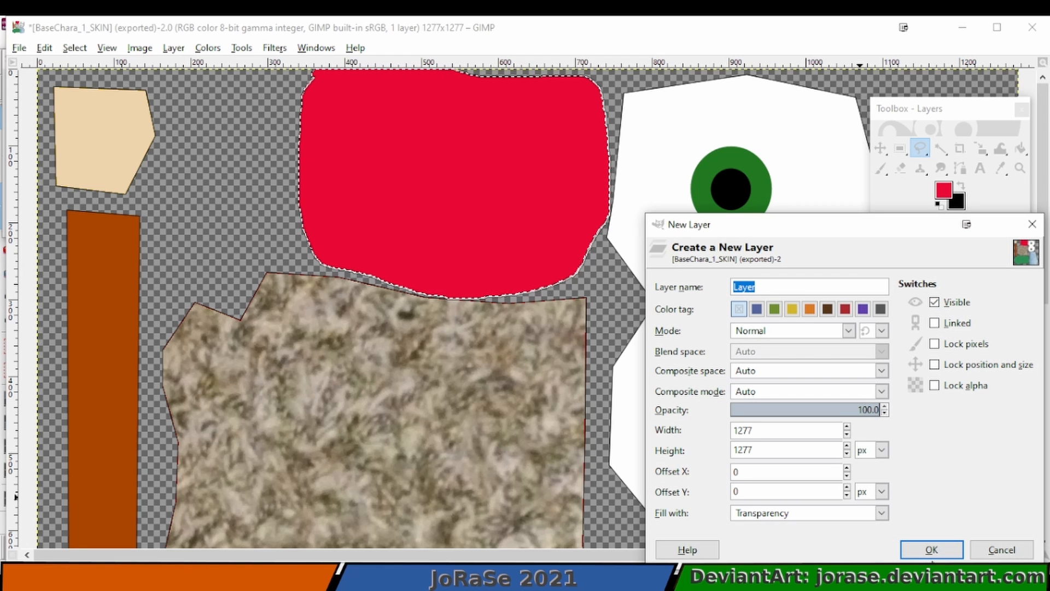
left_click(979, 550)
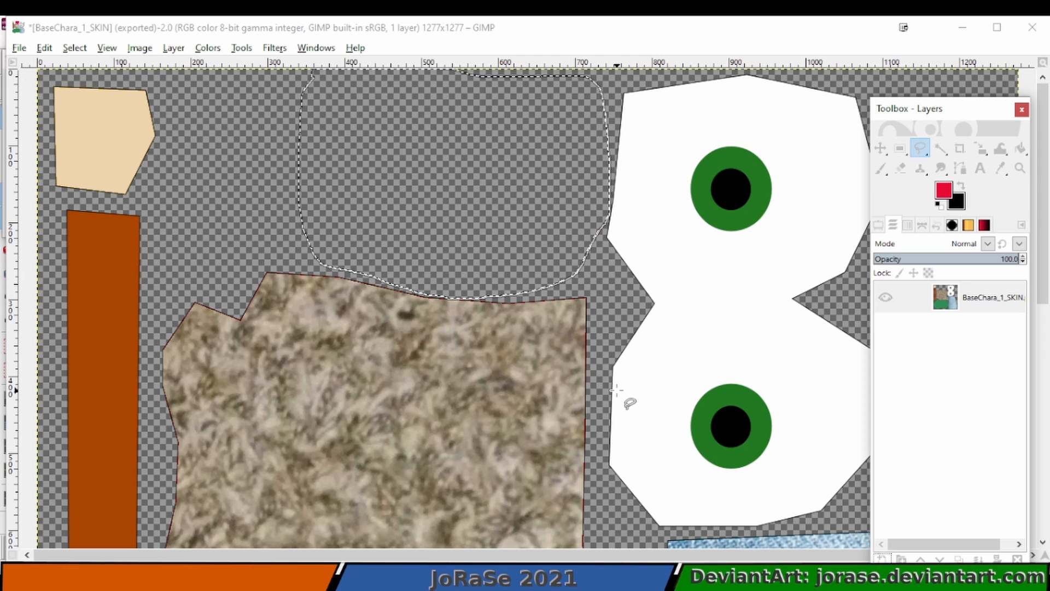
key("ctrl+v")
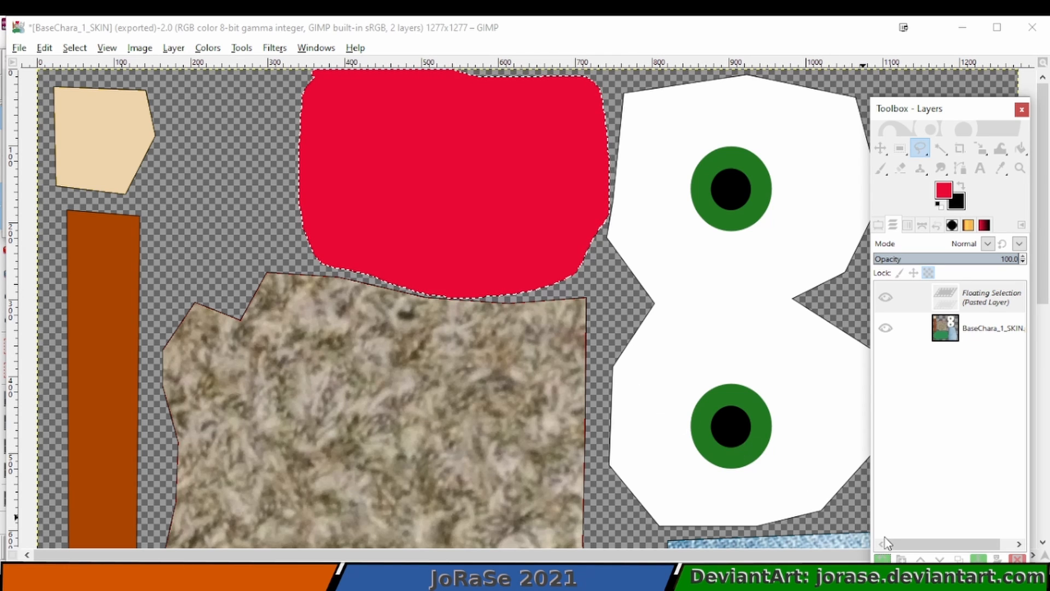
left_click(881, 558)
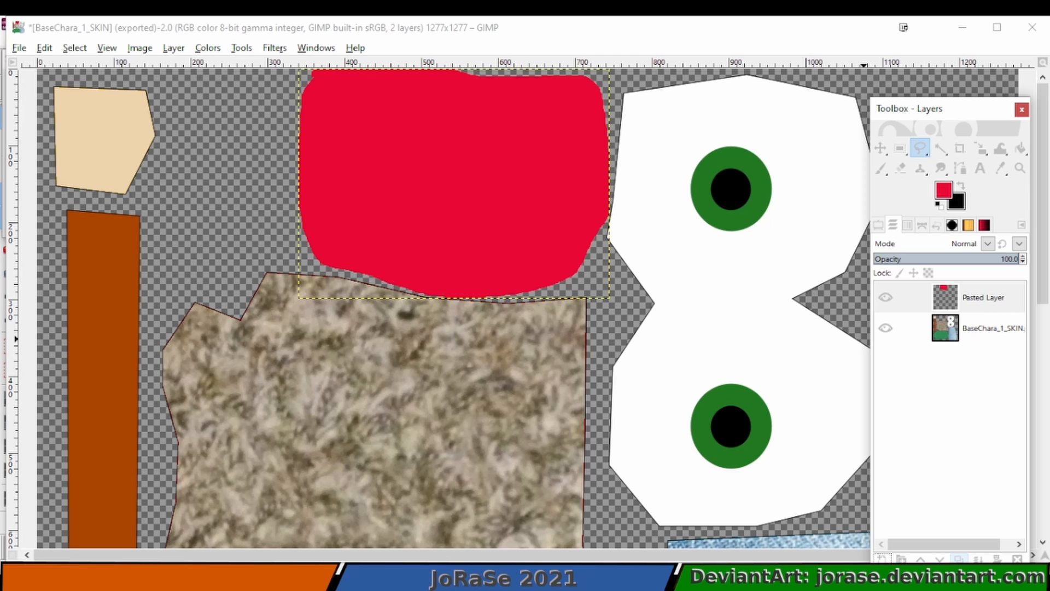
left_click(959, 558)
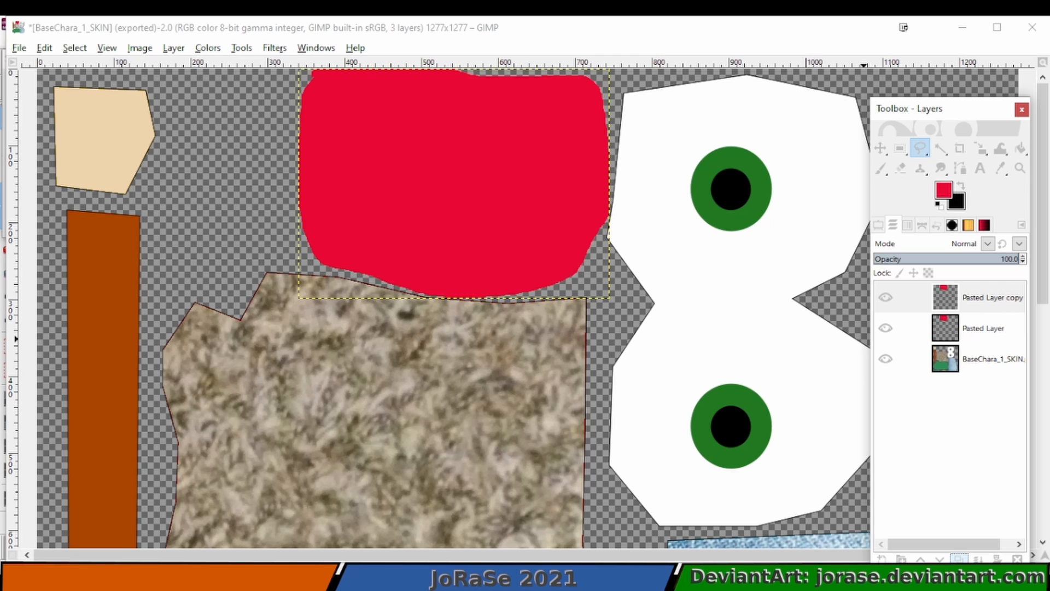
Change the foreground color to the muted blue 4957a0
left_click(944, 196)
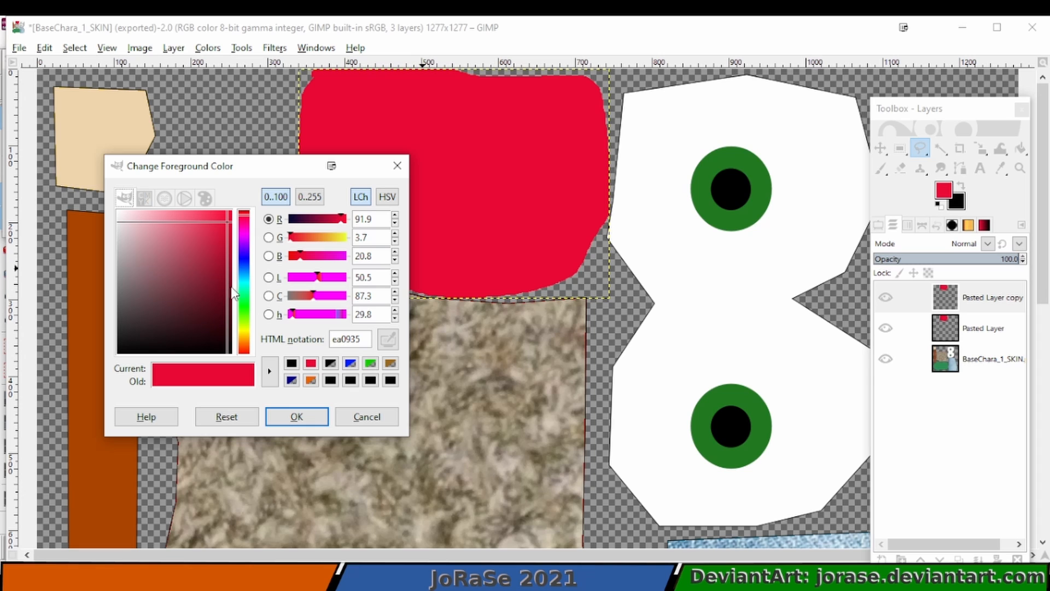
left_click(242, 261)
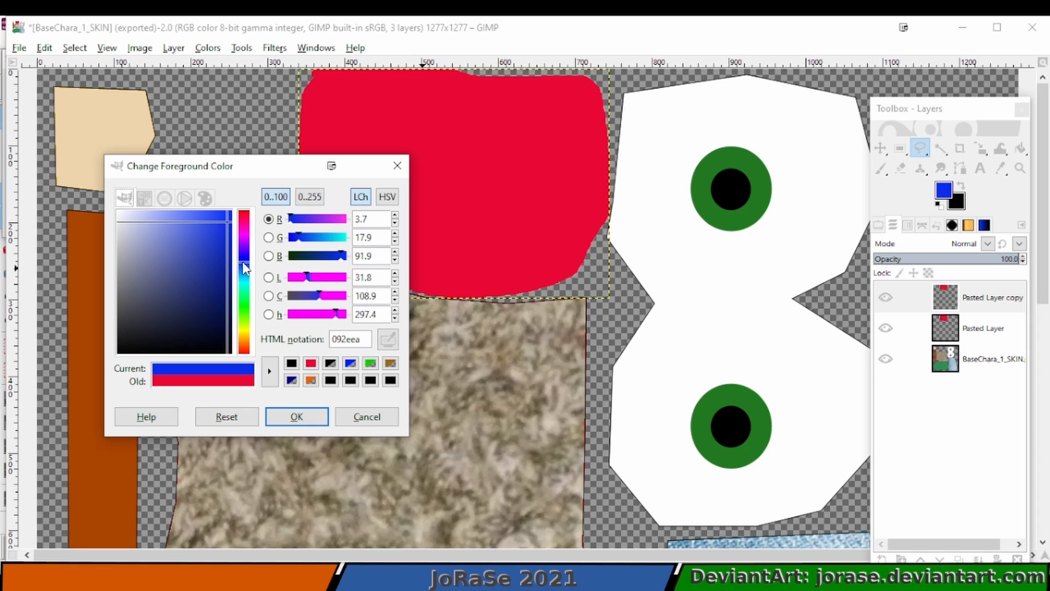
left_click_drag(217, 240, 180, 264)
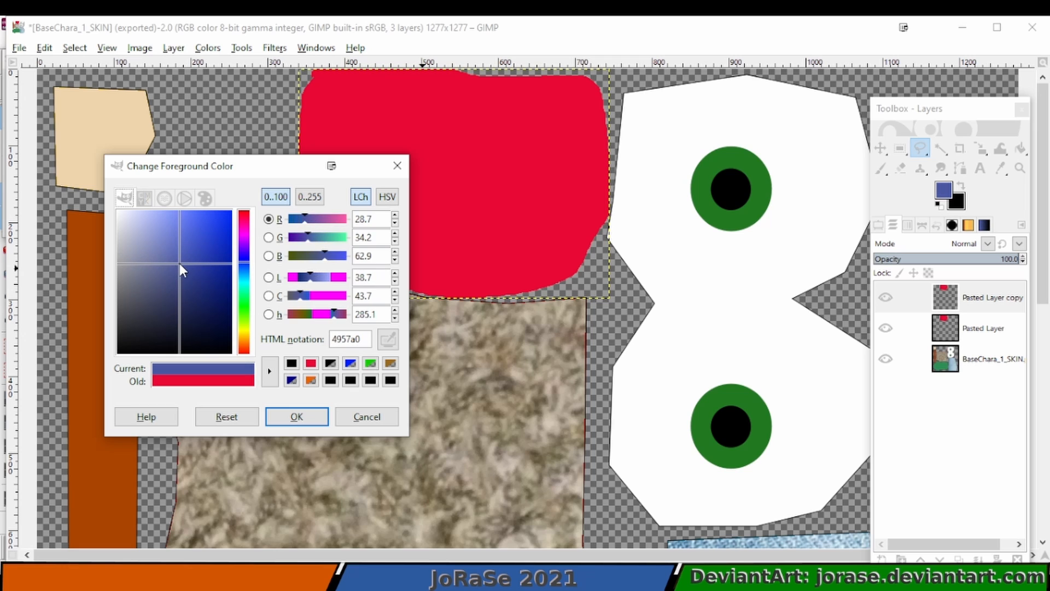
left_click(307, 419)
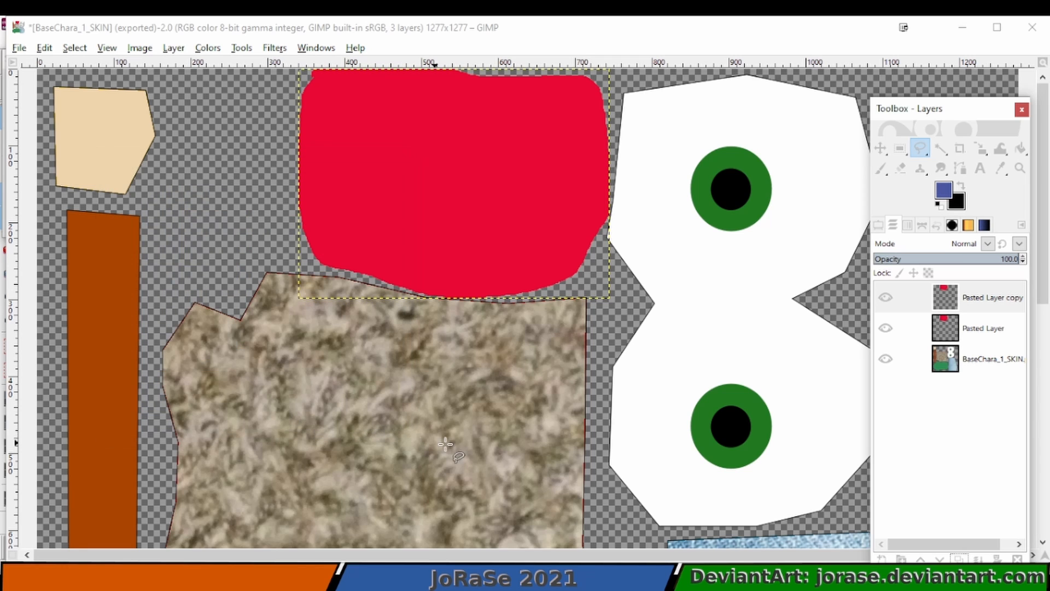
Select the red patch on the duplicated layer with Fuzzy Select and fill only that shape with the blue foreground color
key("ctrl+comma")
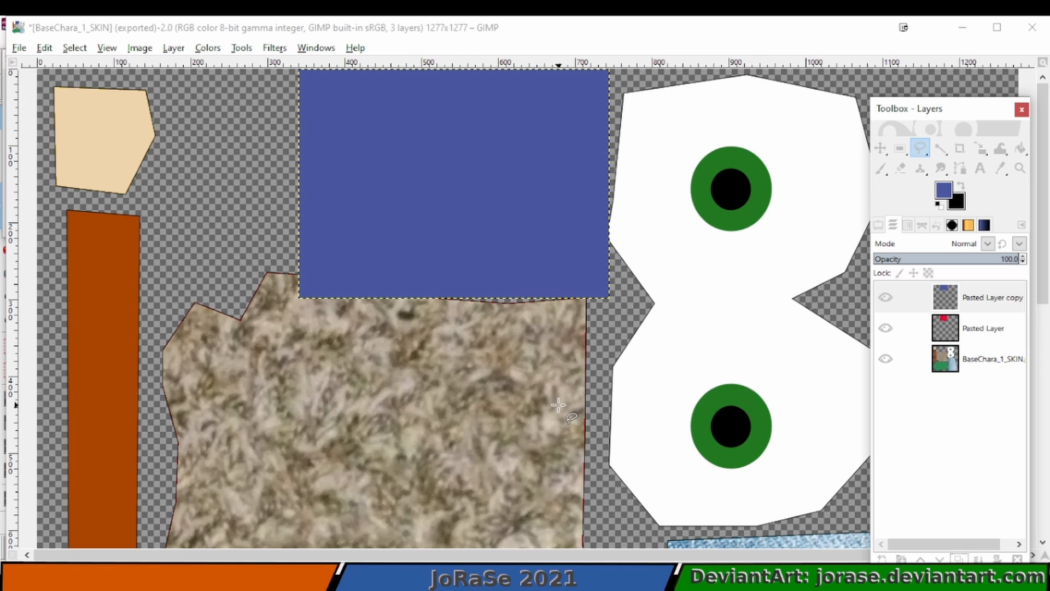
key("ctrl+z")
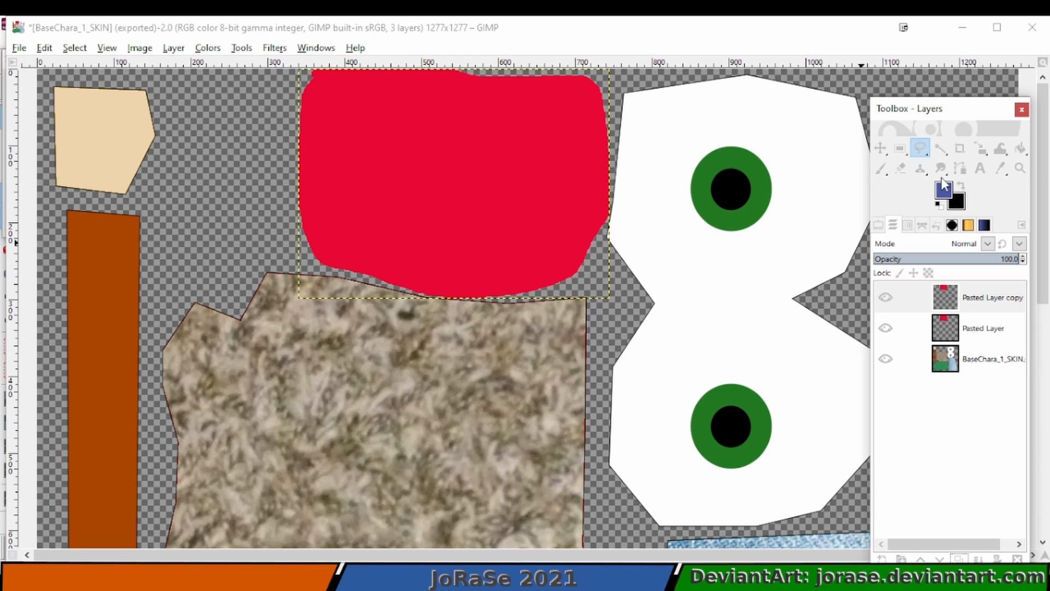
left_click(940, 148)
left_click(569, 175)
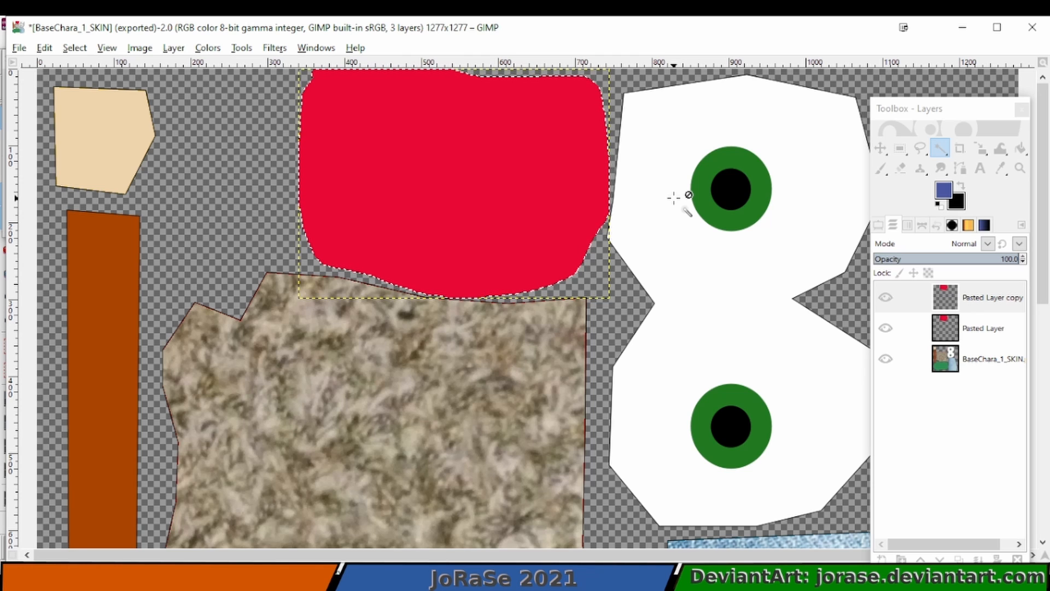
key("ctrl+comma")
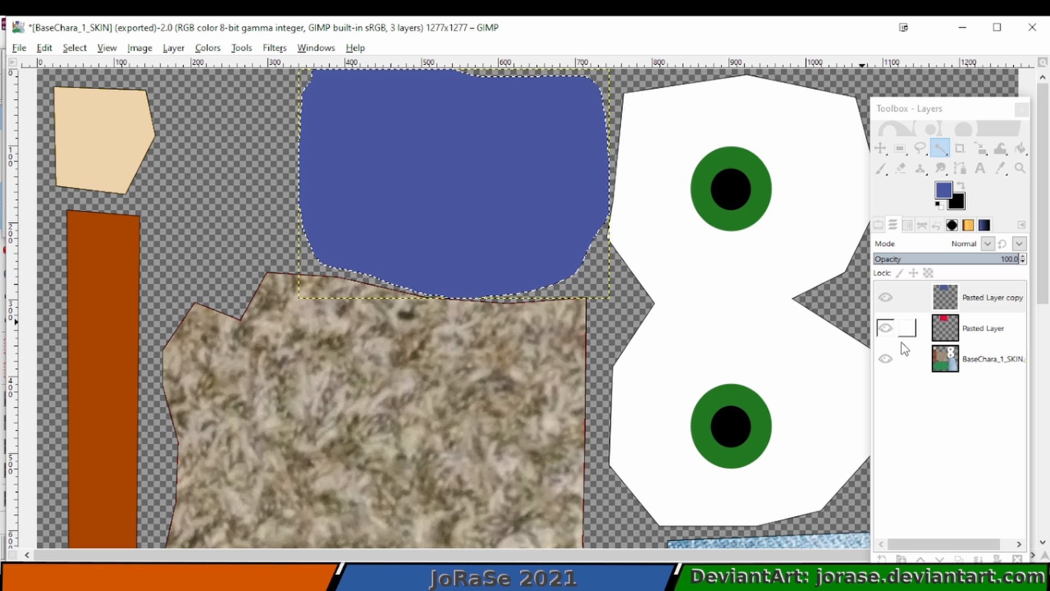
Hide the blue patch layer and apply the Clothify filter to the red patch layer with blur 9 × 9, azimuth 135, elevation 45 and depth 3
left_click(886, 298)
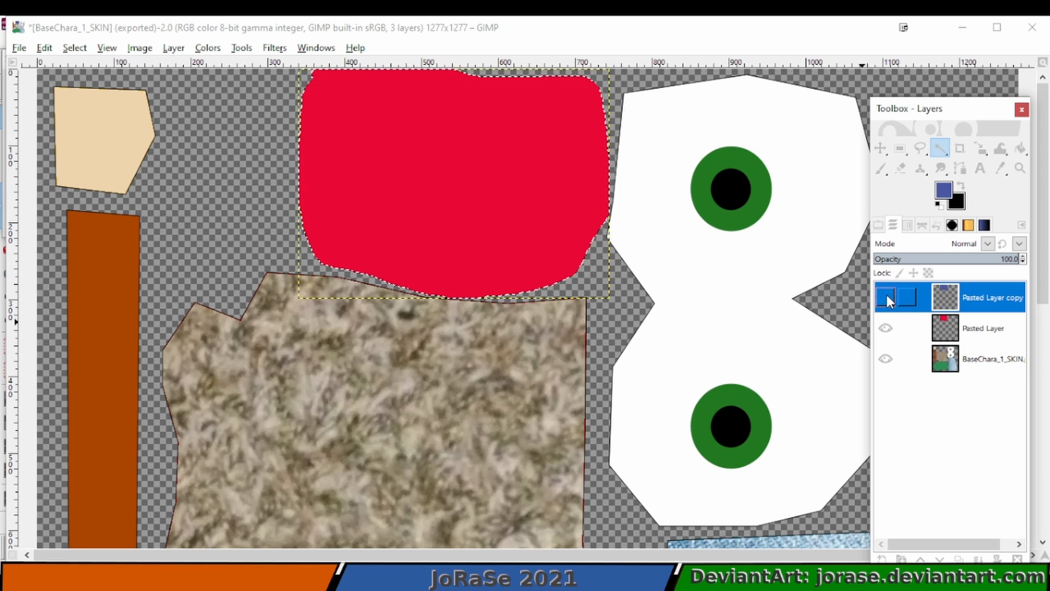
left_click(947, 332)
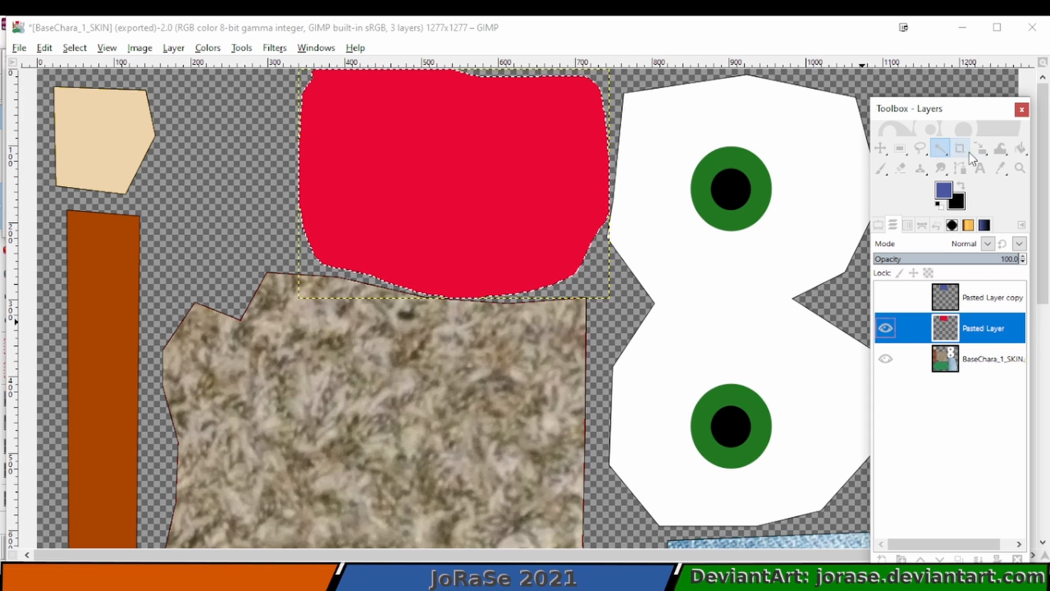
left_click(274, 49)
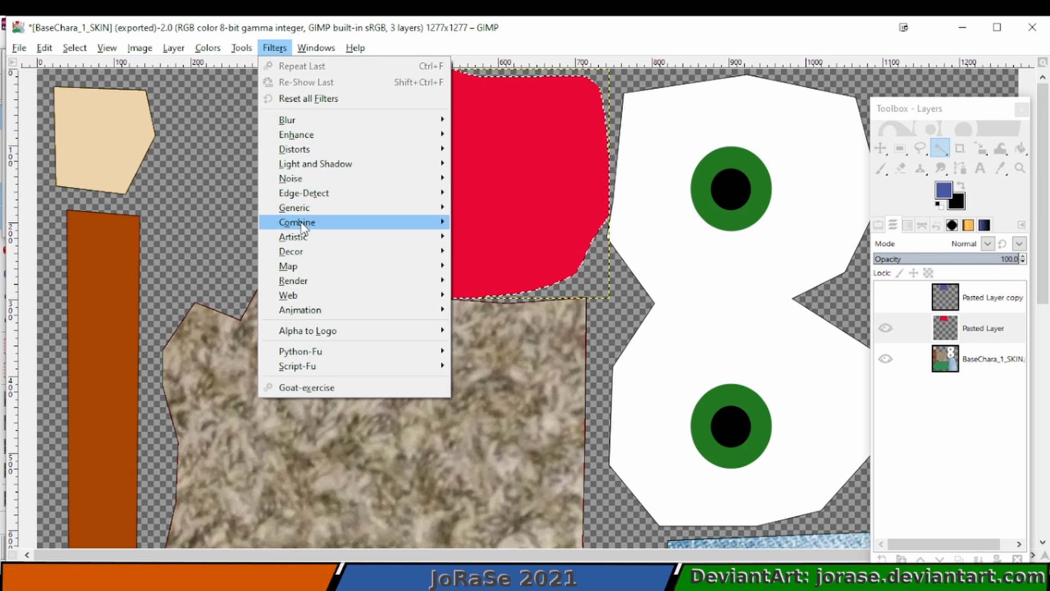
mouse_move(308, 242)
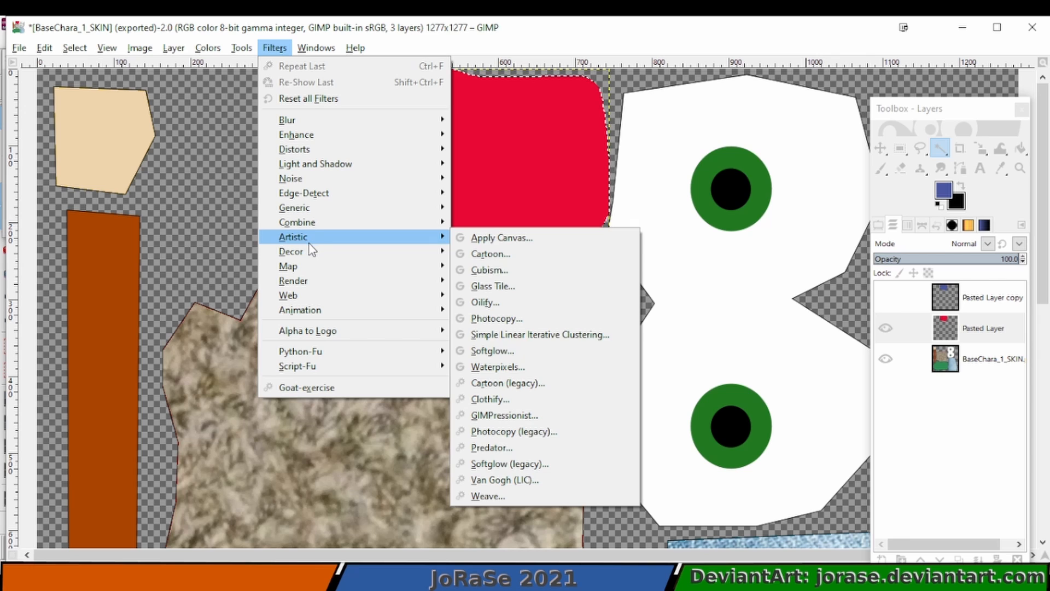
mouse_move(314, 261)
left_click(537, 399)
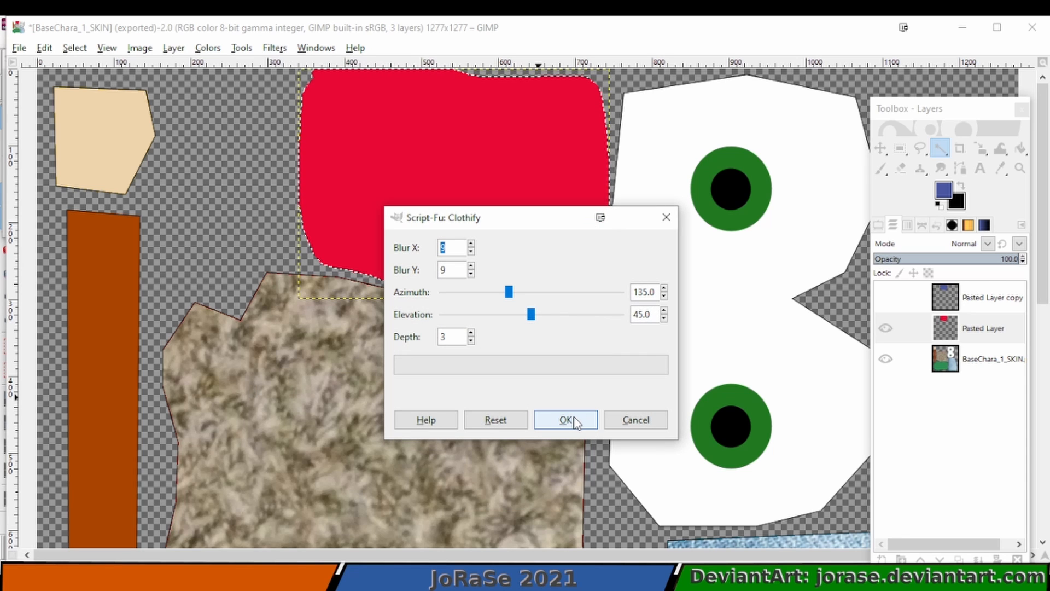
left_click(566, 419)
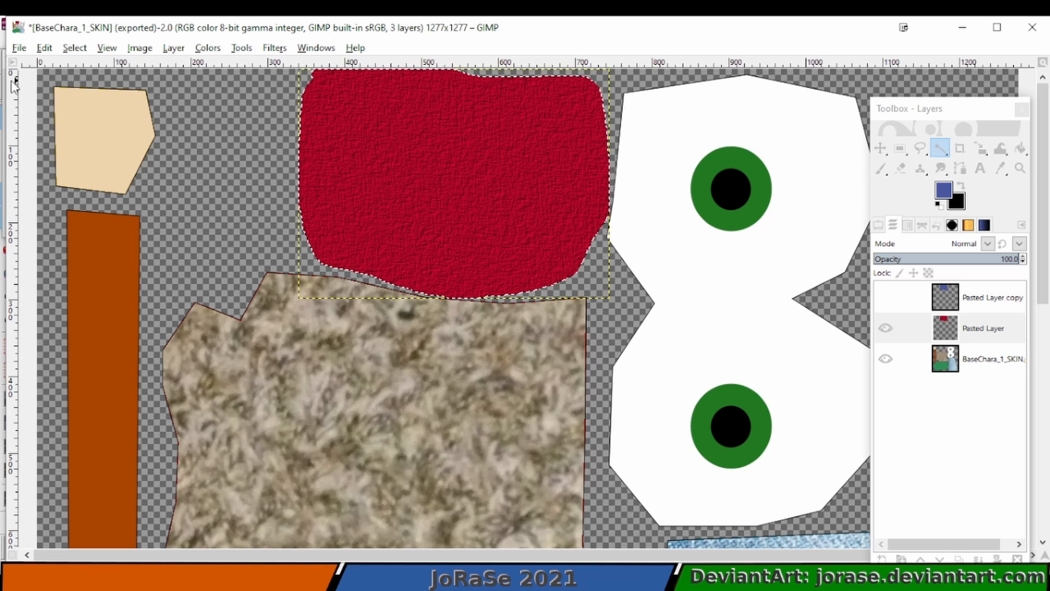
Start exporting the red-patch texture to the Questown Parts folder as BaseChara_2_SKIN.bmp
left_click(19, 48)
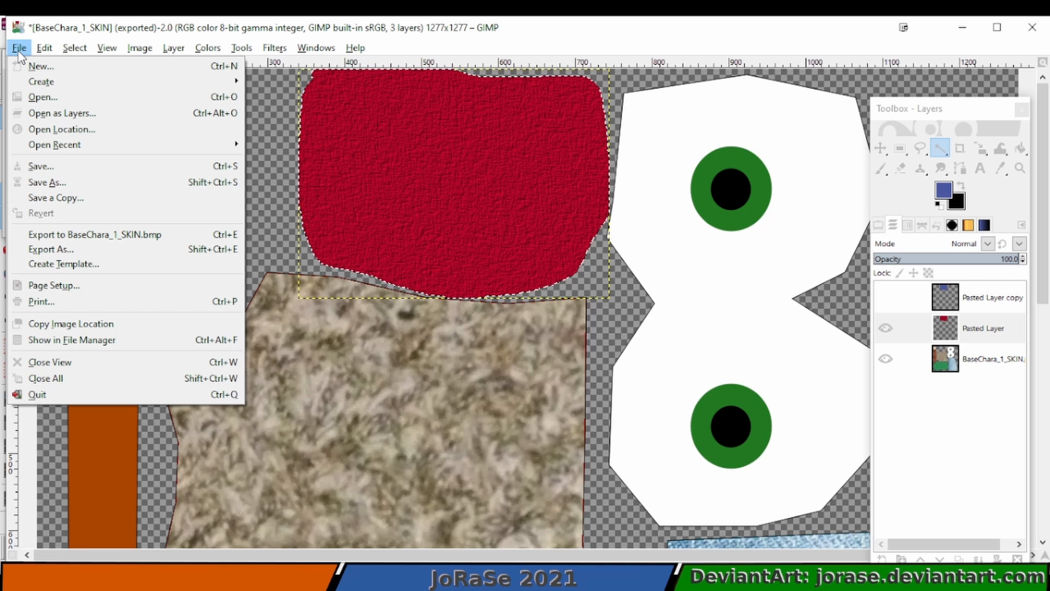
left_click(42, 251)
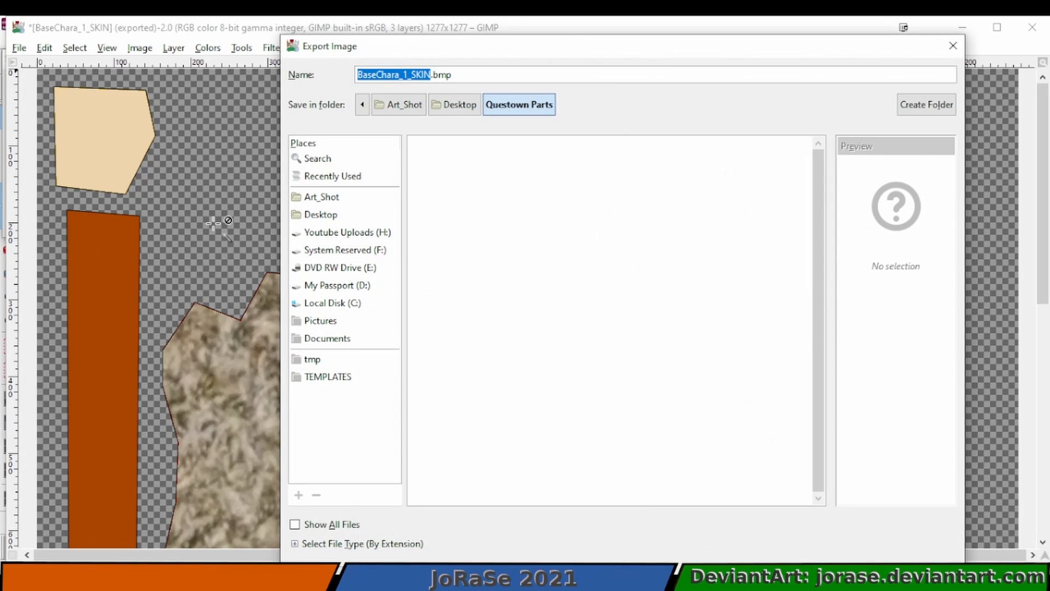
left_click(408, 73)
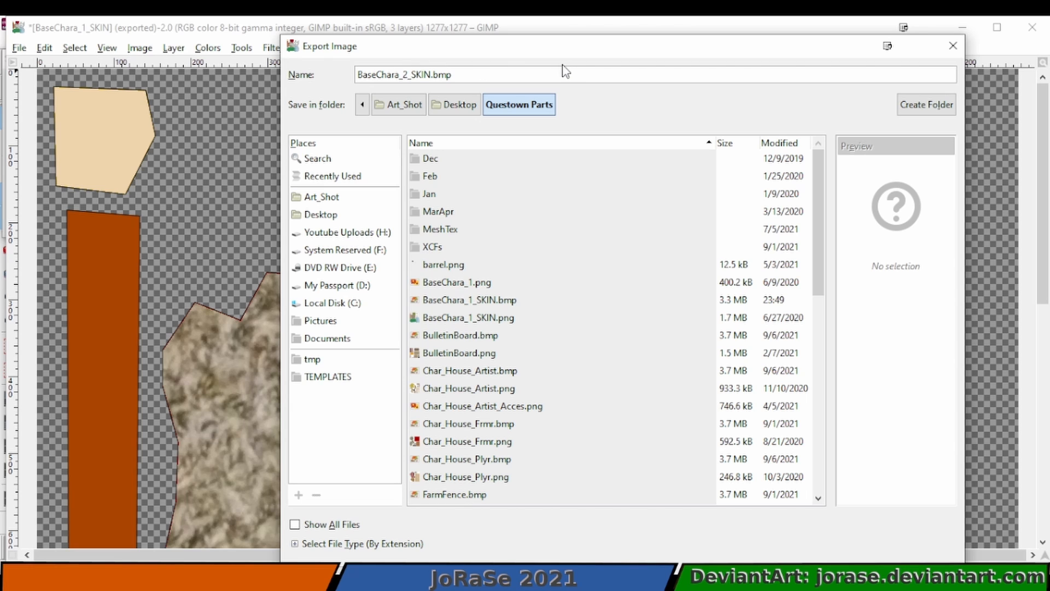
key("Return")
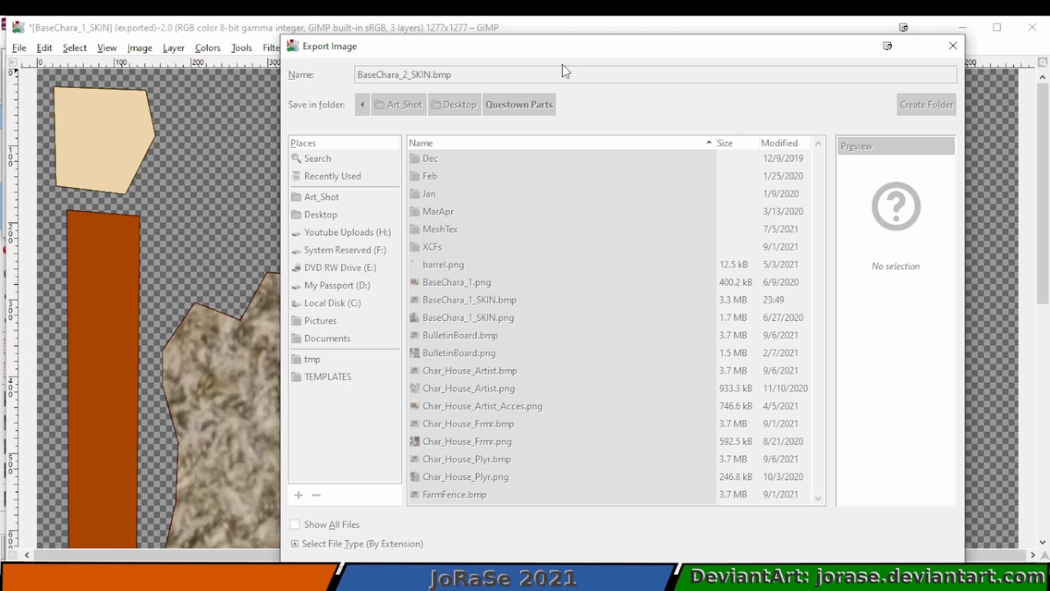
Choose the 16-bit R5 G6 B5 format for BaseChara_2_SKIN.bmp and export it
left_click(466, 312)
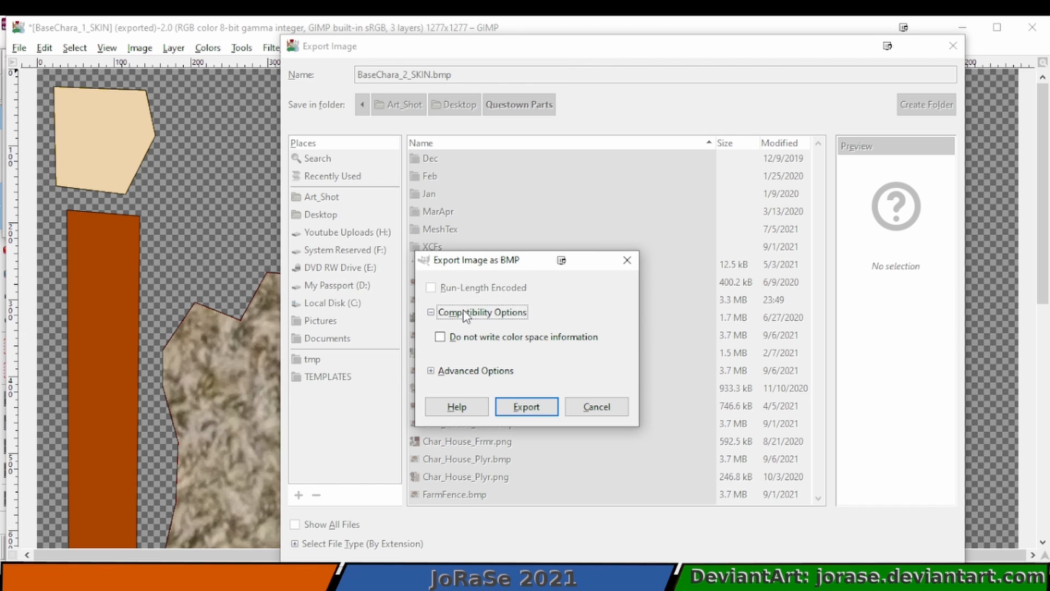
left_click(464, 312)
left_click(461, 336)
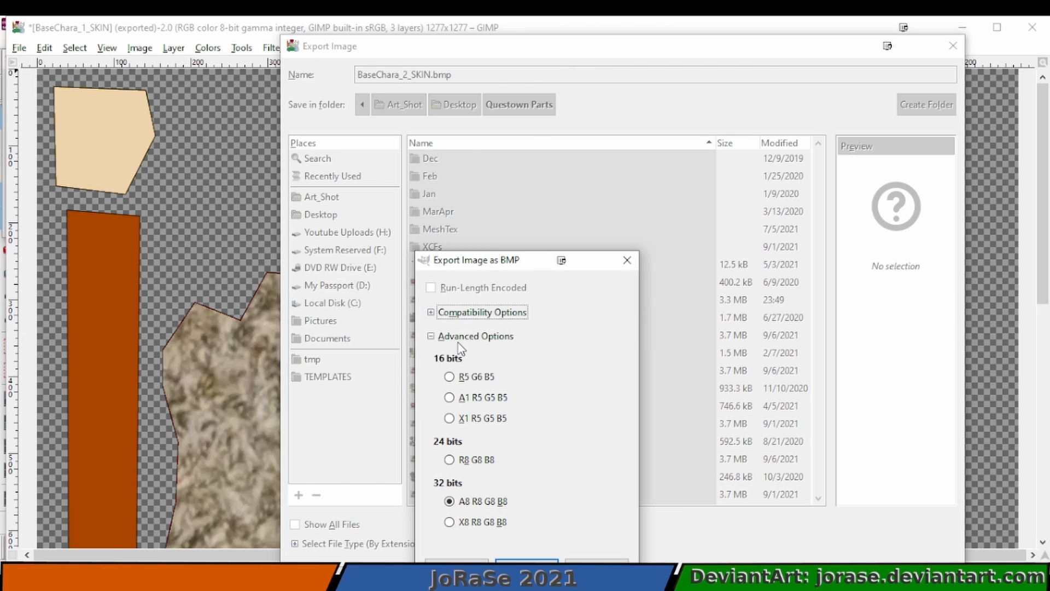
left_click(471, 377)
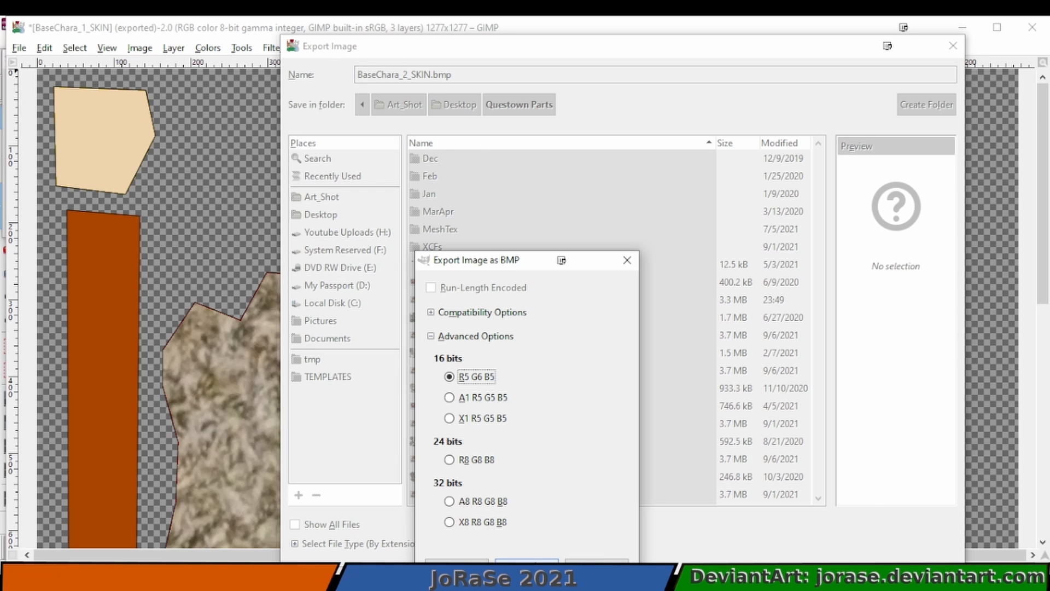
left_click(527, 560)
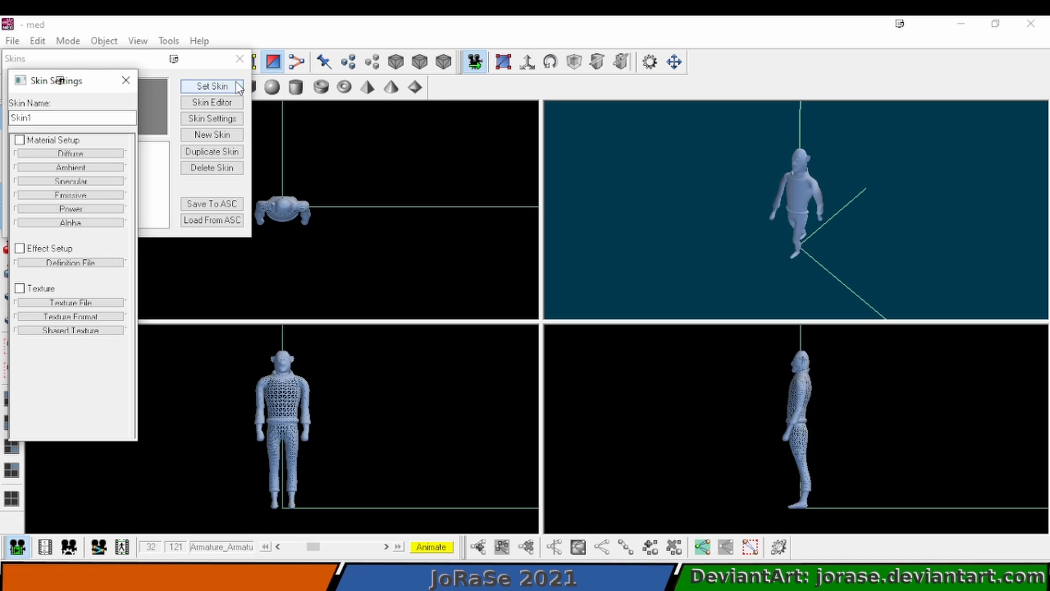
Enable the texture for Skin1 and load BaseChara_1_SKIN.bmp from the Questown Parts folder as its texture file
left_click(41, 289)
left_click(45, 303)
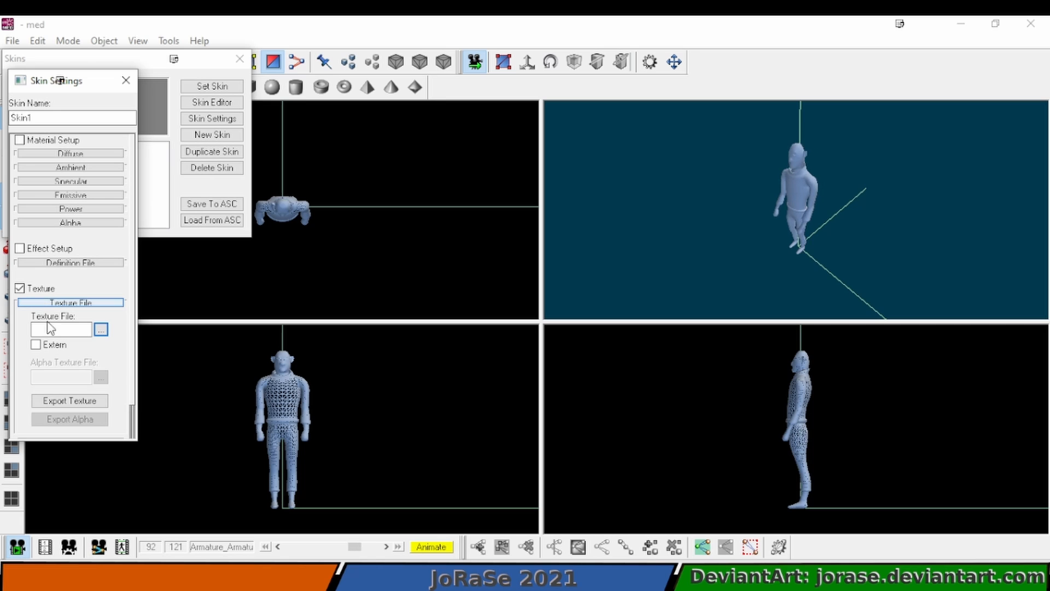
left_click(107, 330)
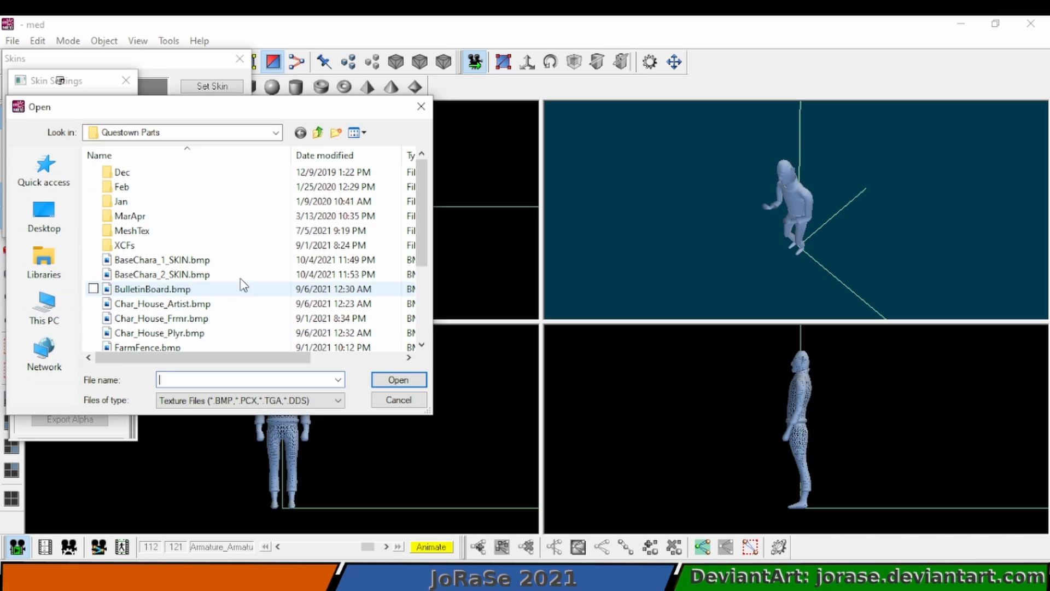
left_click(235, 261)
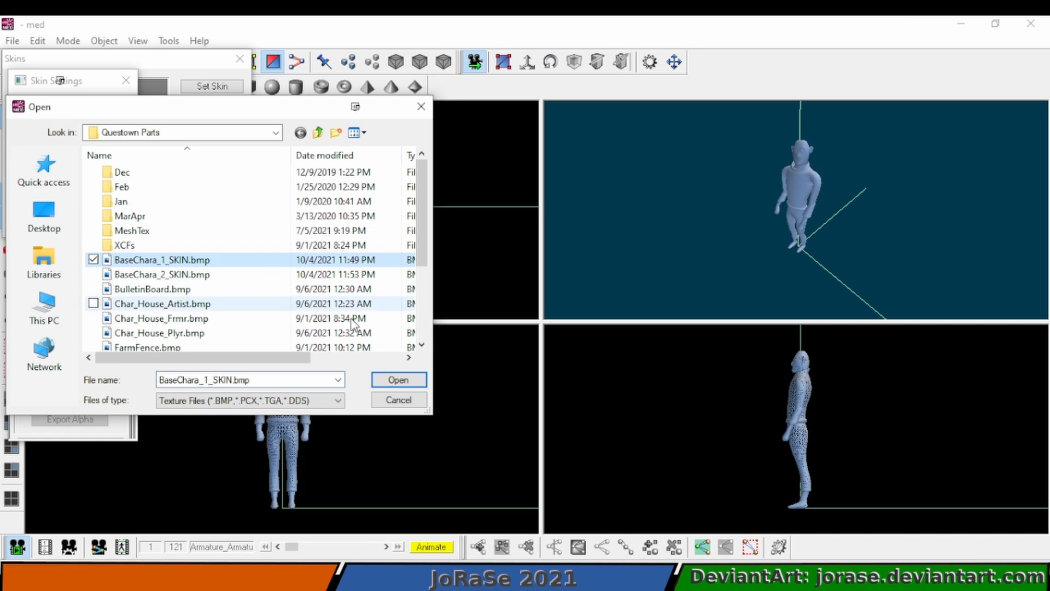
left_click(407, 385)
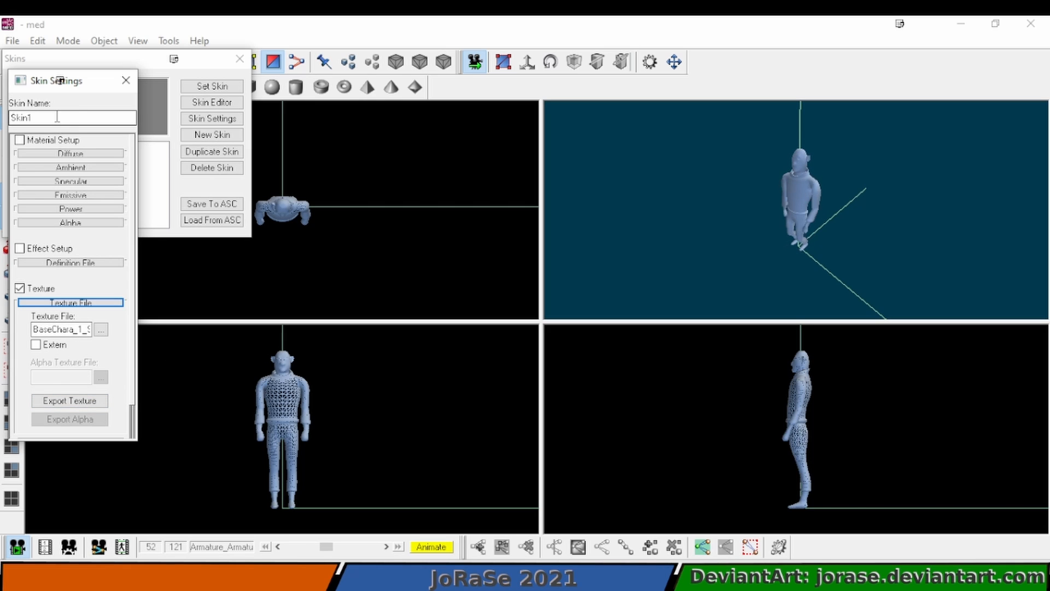
left_click(124, 81)
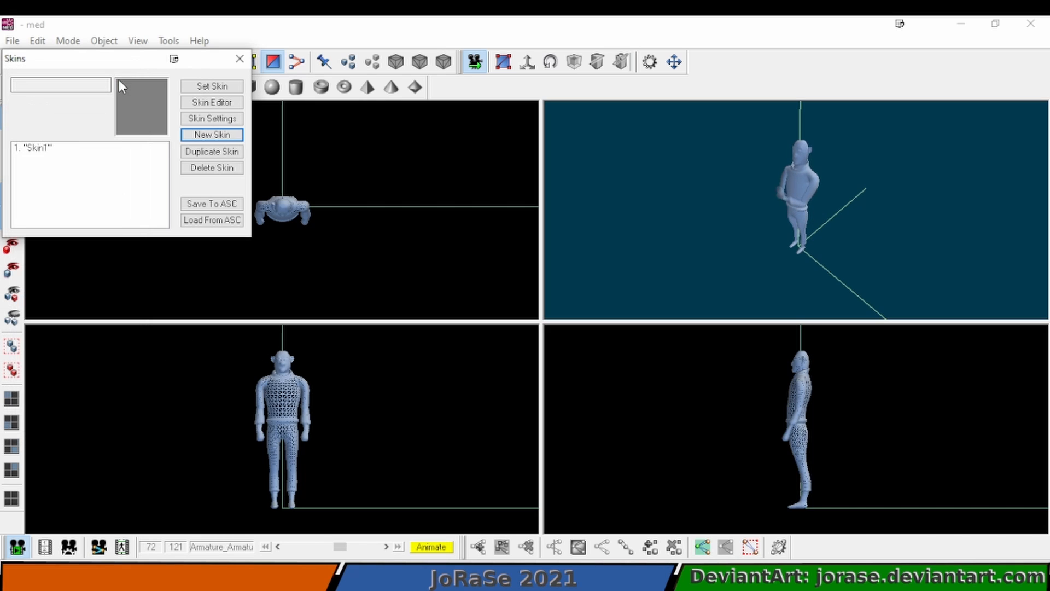
Set Skin1 as the character's skin and close the skin manager
left_click(63, 148)
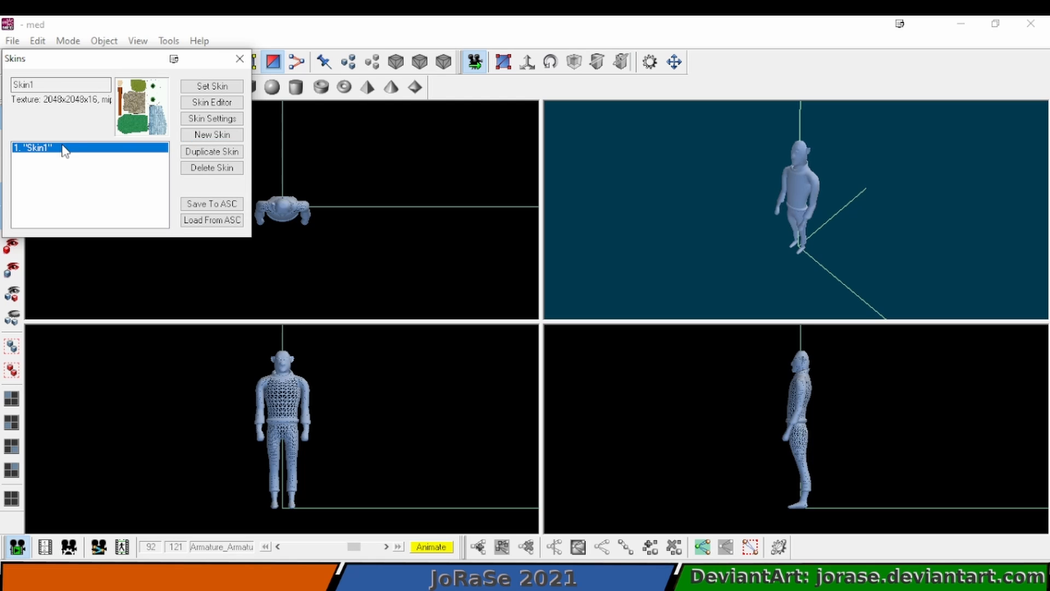
left_click(195, 88)
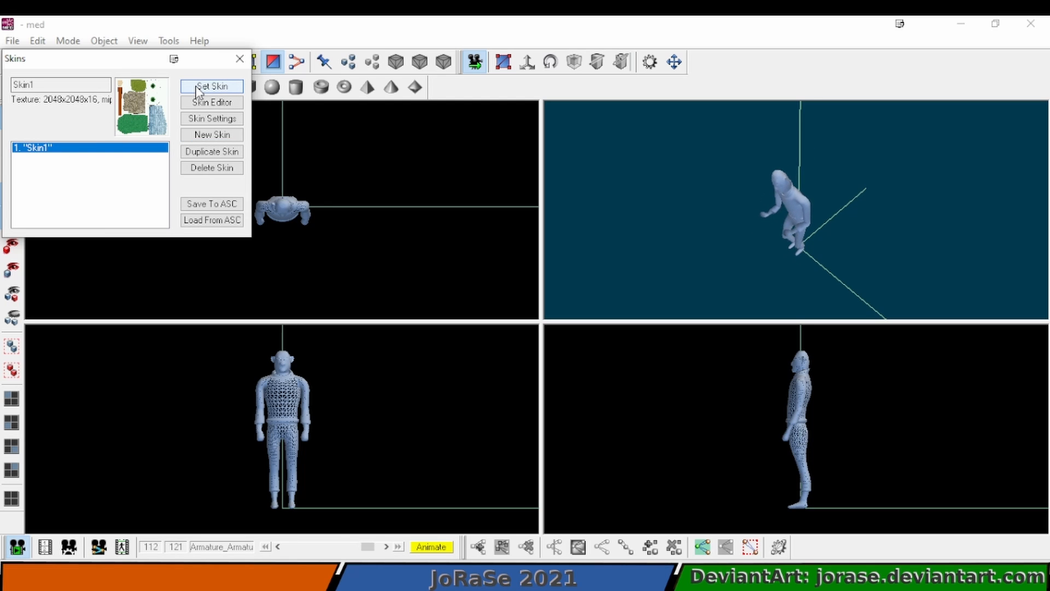
left_click(240, 59)
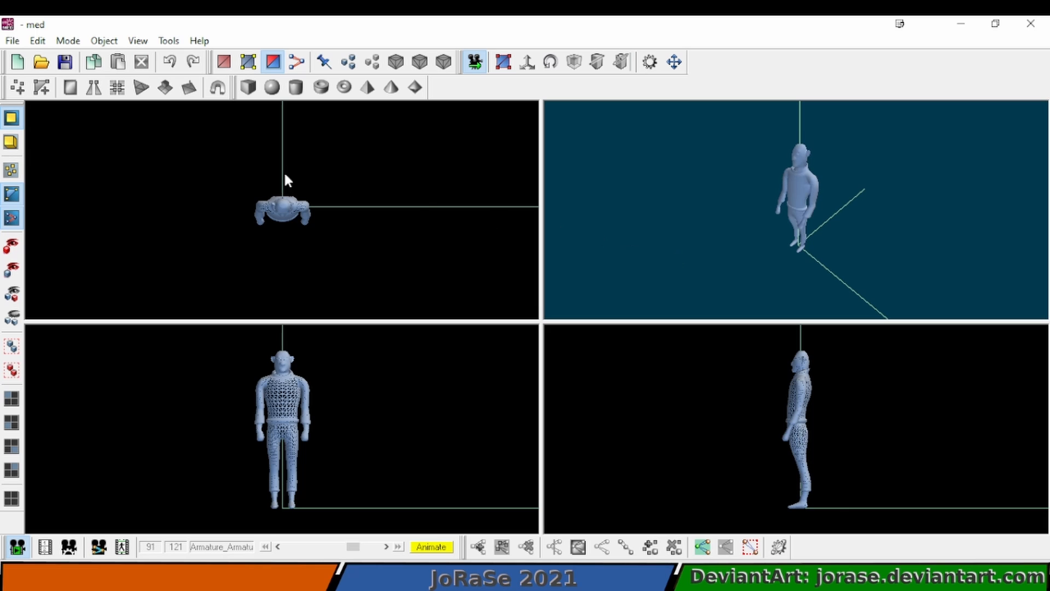
Switch the 3D view's display mode to Texture Mapped
left_click(164, 41)
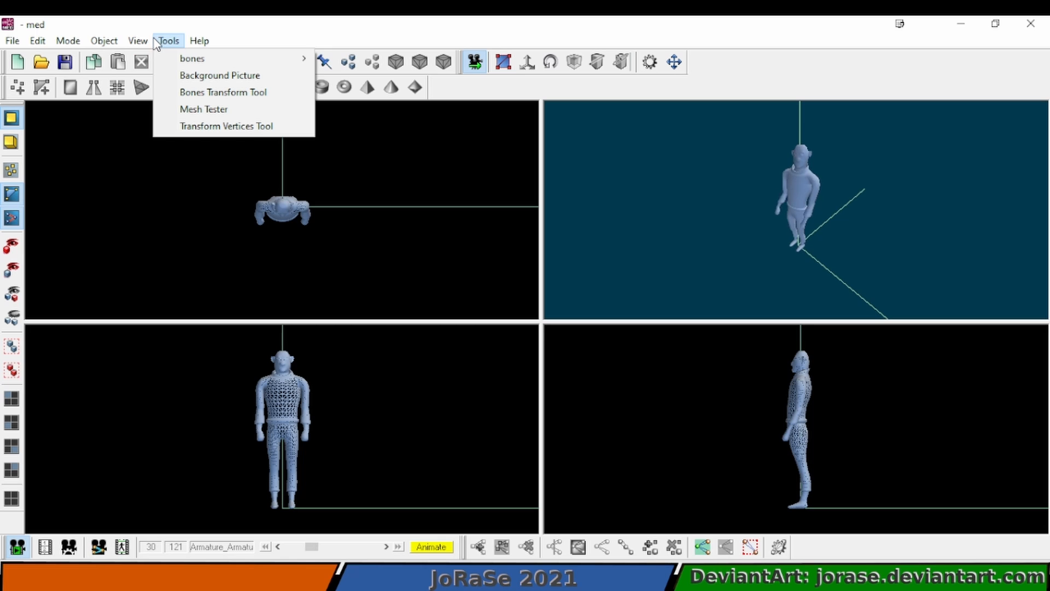
mouse_move(148, 43)
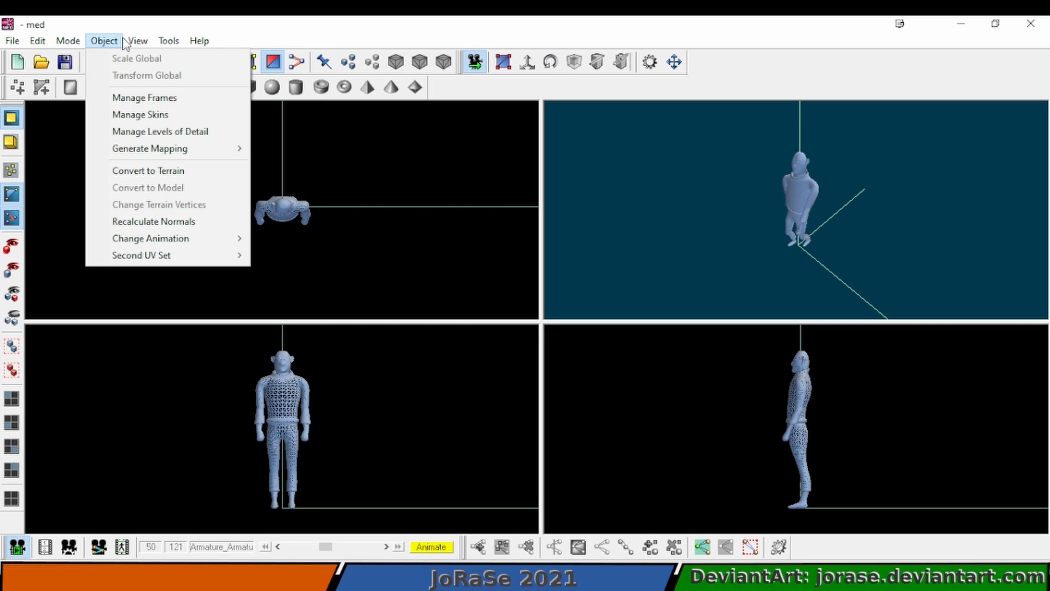
mouse_move(103, 40)
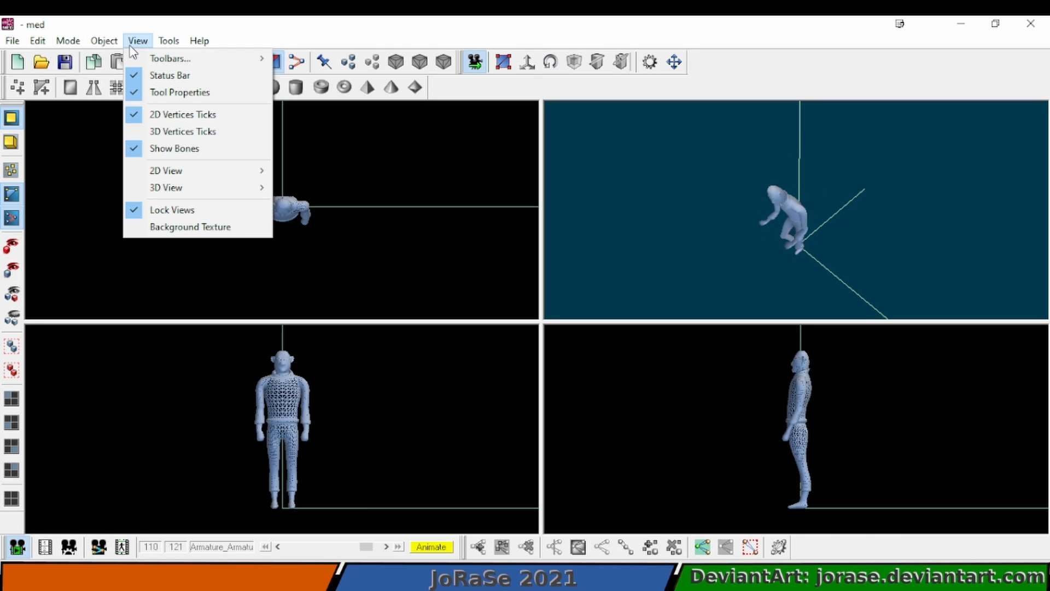
mouse_move(202, 190)
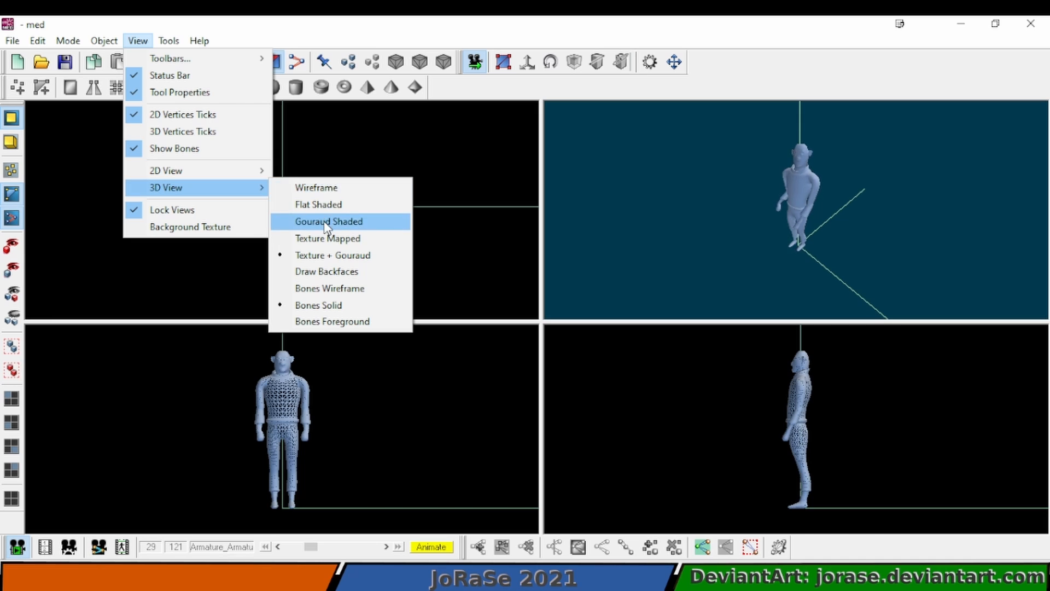
left_click(334, 239)
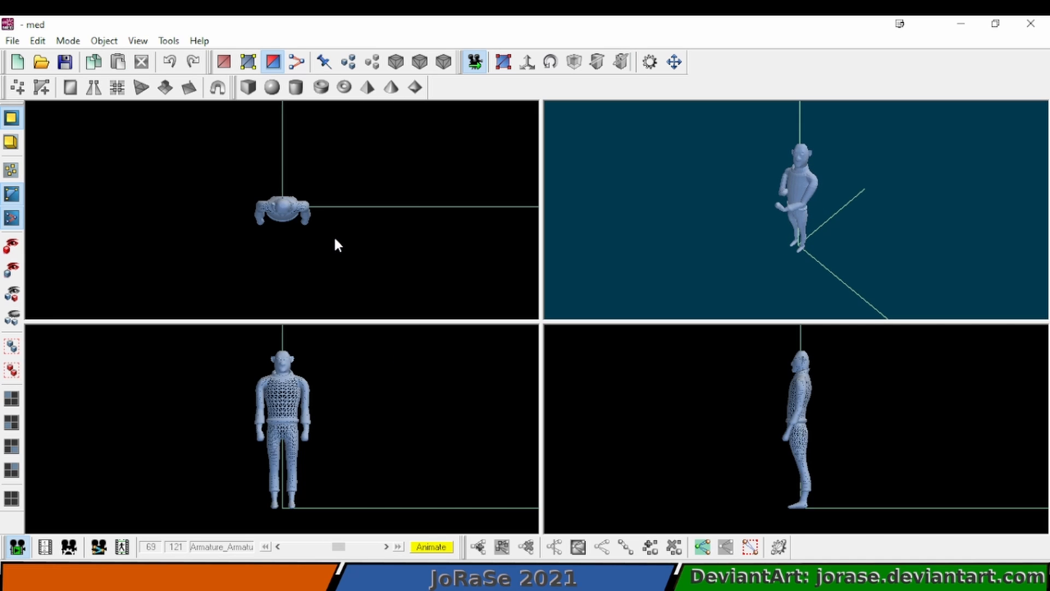
Switch the 3D view's display mode to Gouraud Shaded
left_click(169, 40)
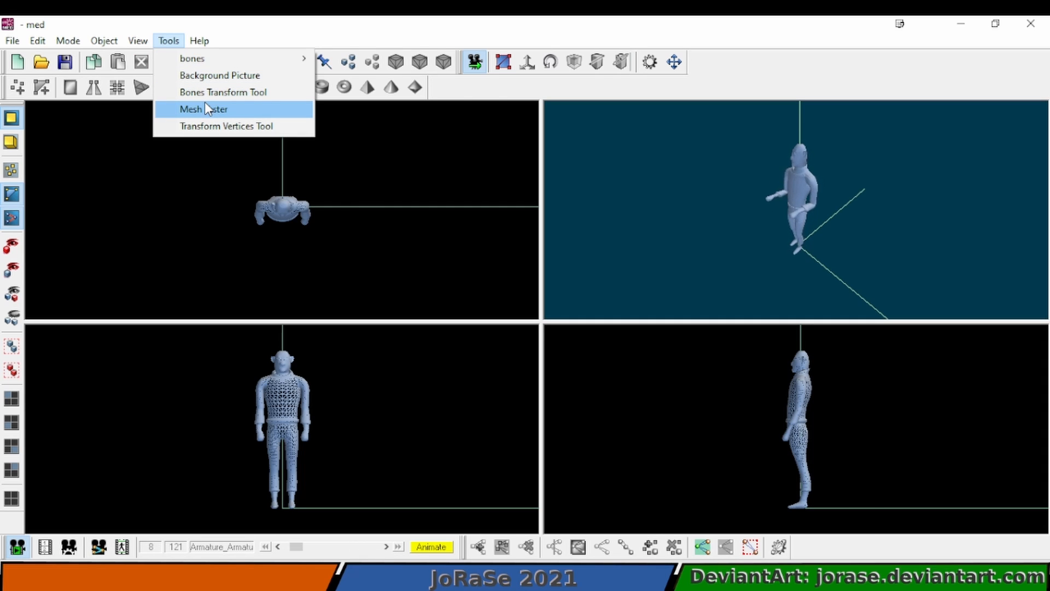
mouse_move(145, 43)
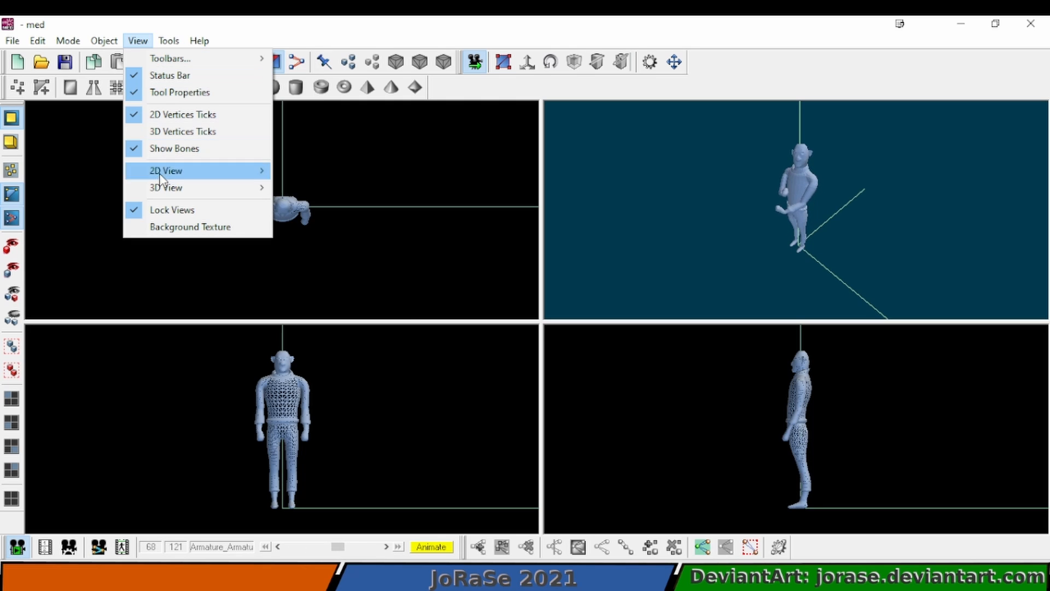
mouse_move(167, 191)
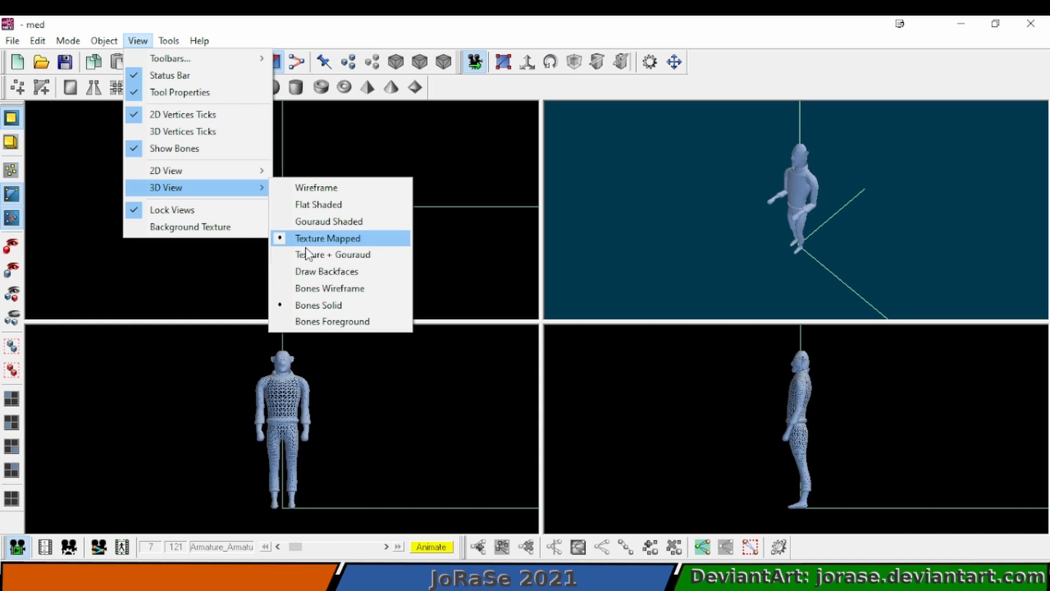
left_click(310, 221)
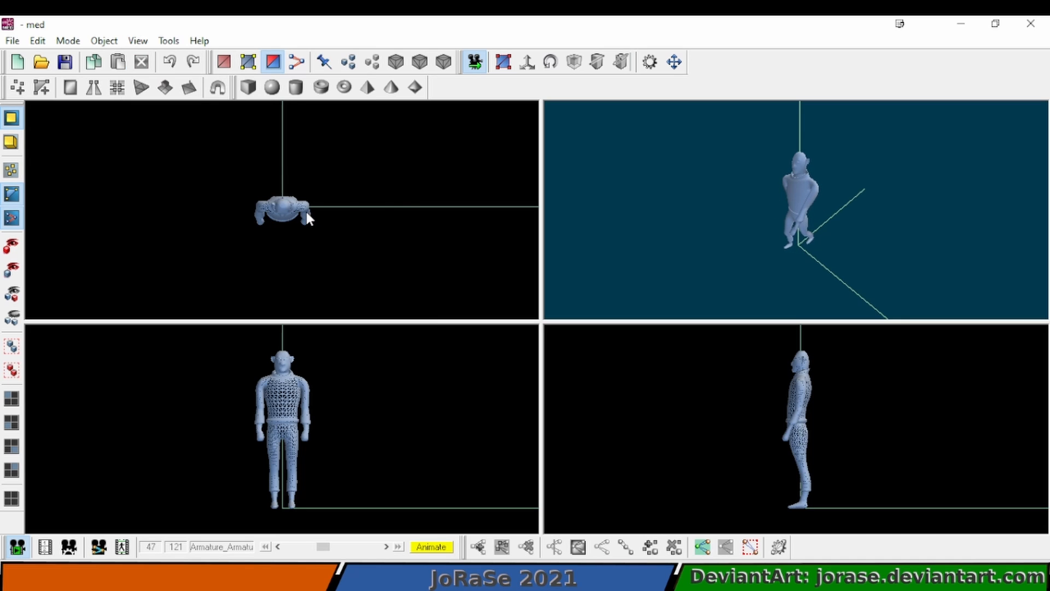
Stop the character's animation playback and select all faces of the mesh
left_click(446, 546)
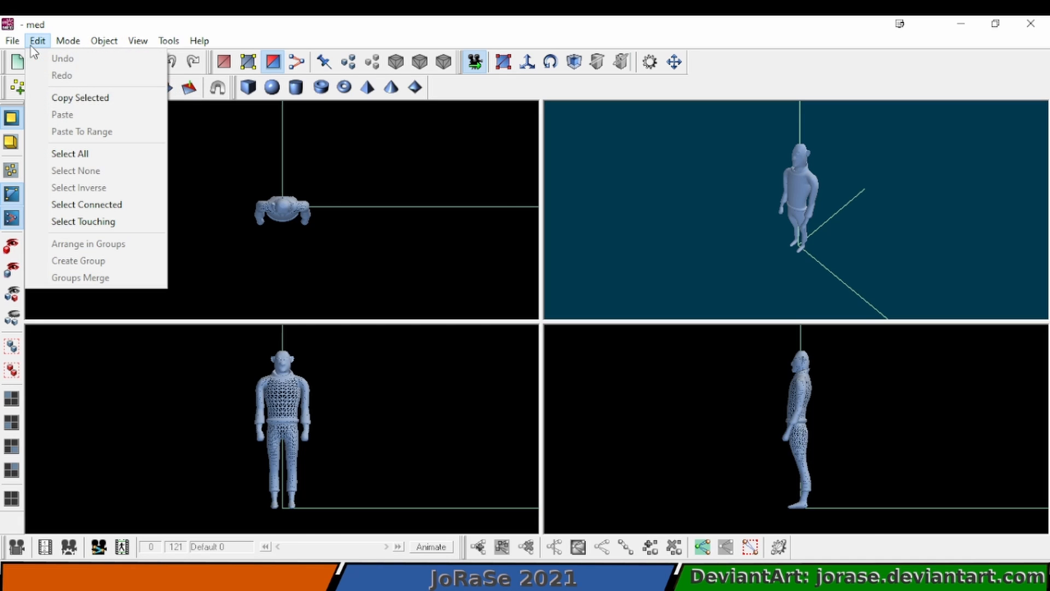
left_click(71, 153)
Check Skin1's texture in the skin manager, close it and deselect the whole character mesh
left_click(173, 45)
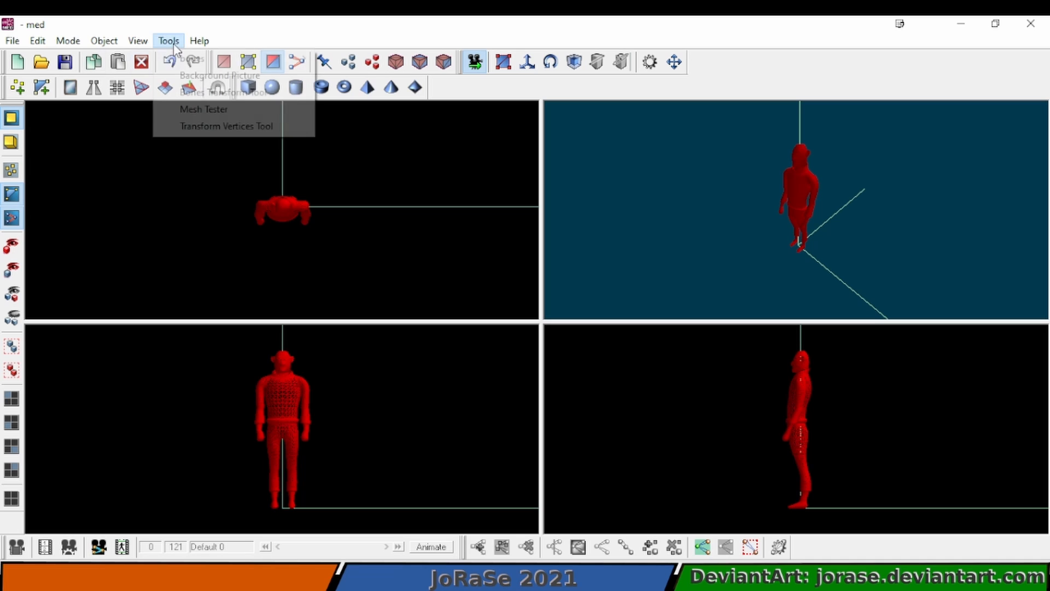
mouse_move(105, 41)
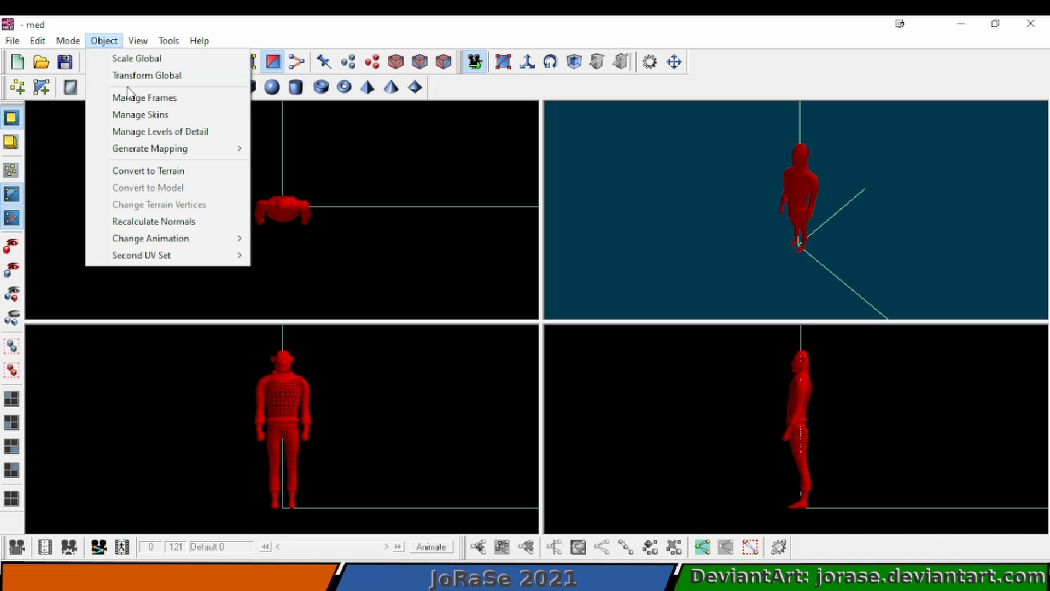
left_click(138, 114)
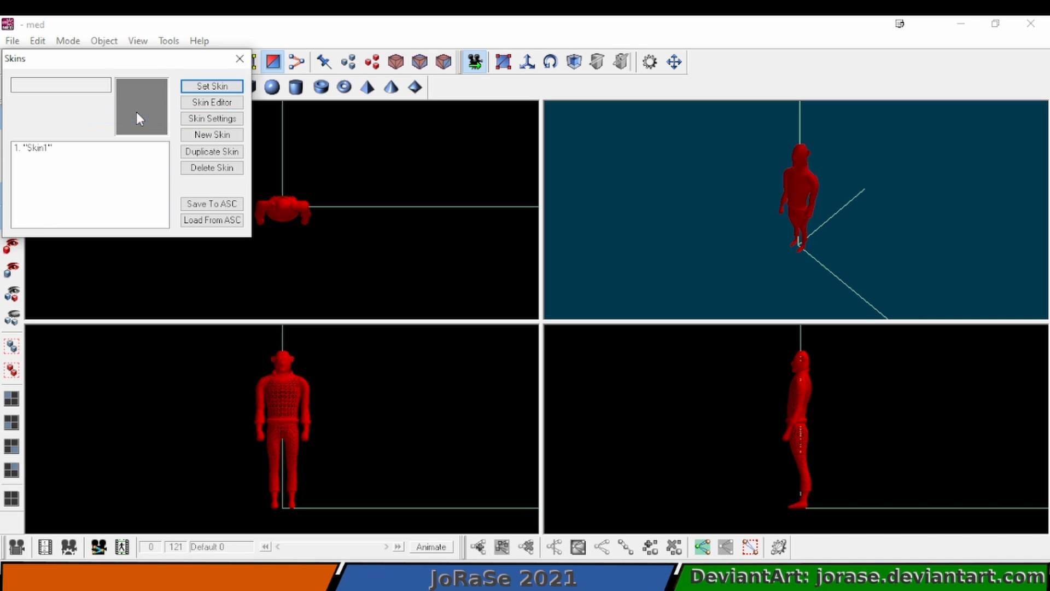
left_click(85, 148)
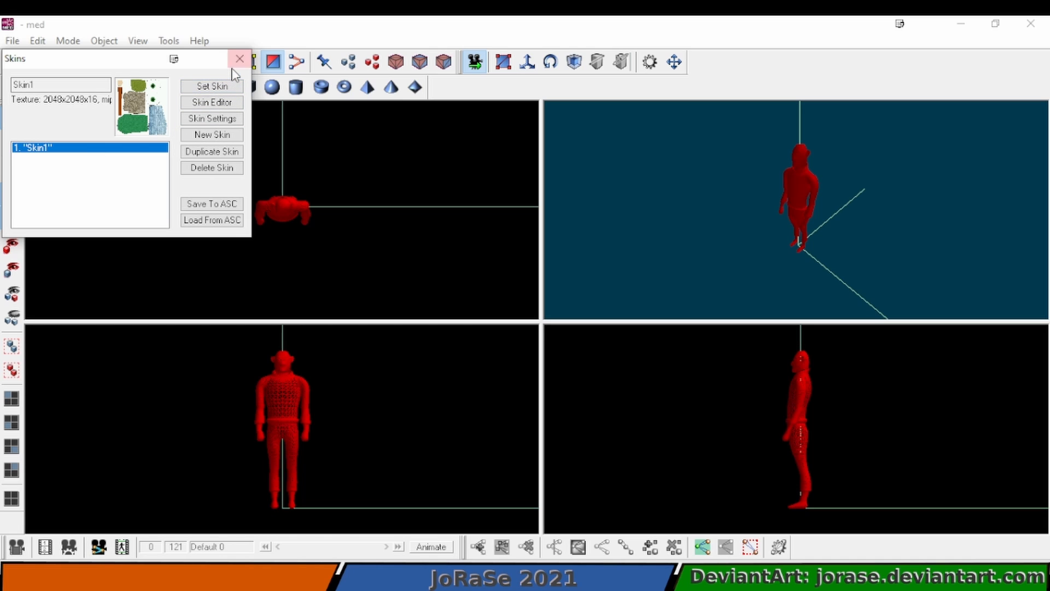
left_click(239, 59)
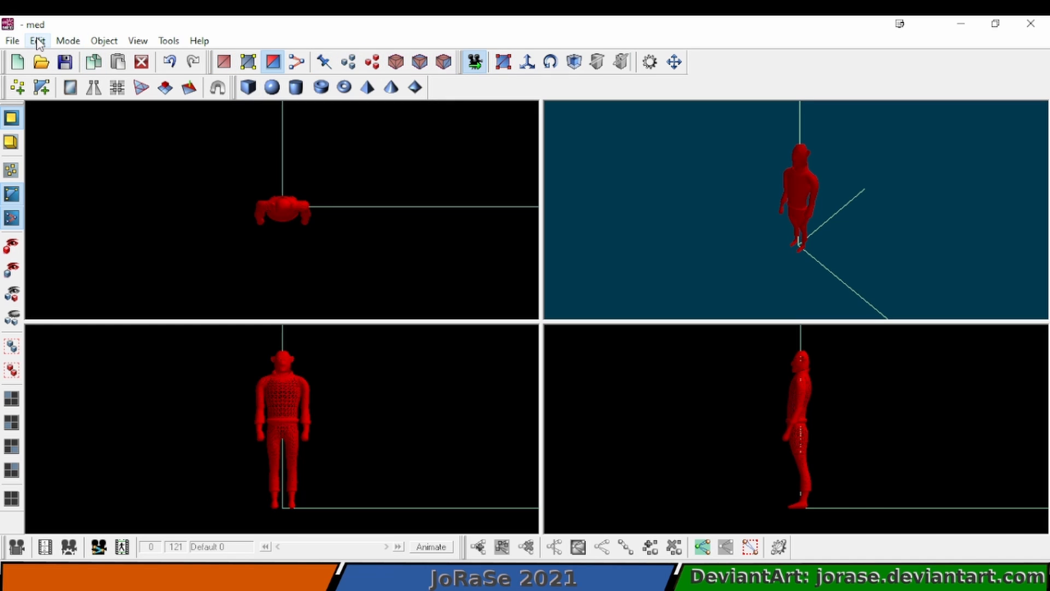
left_click(38, 41)
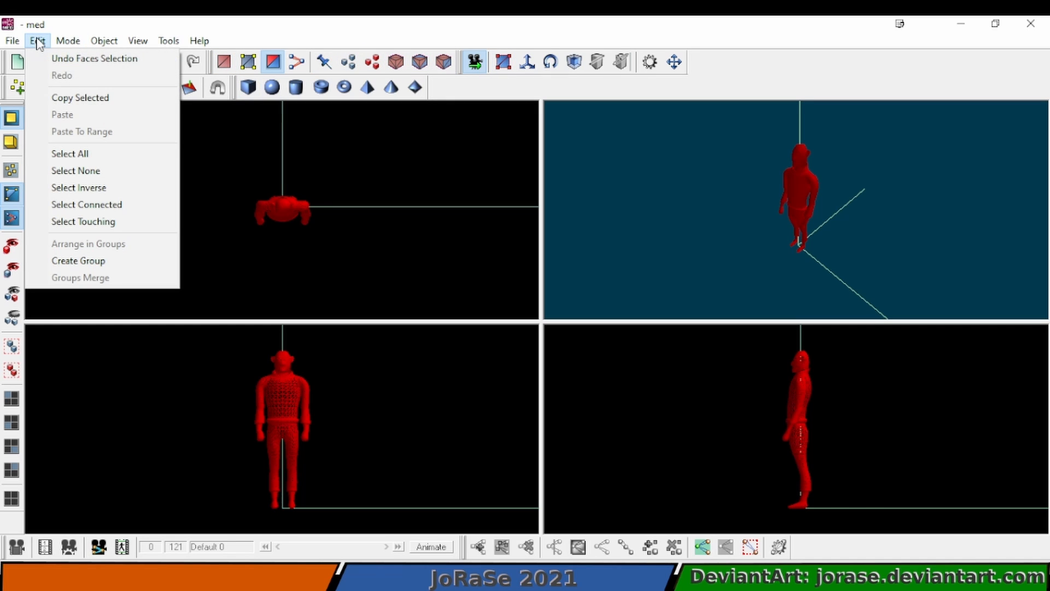
left_click(91, 170)
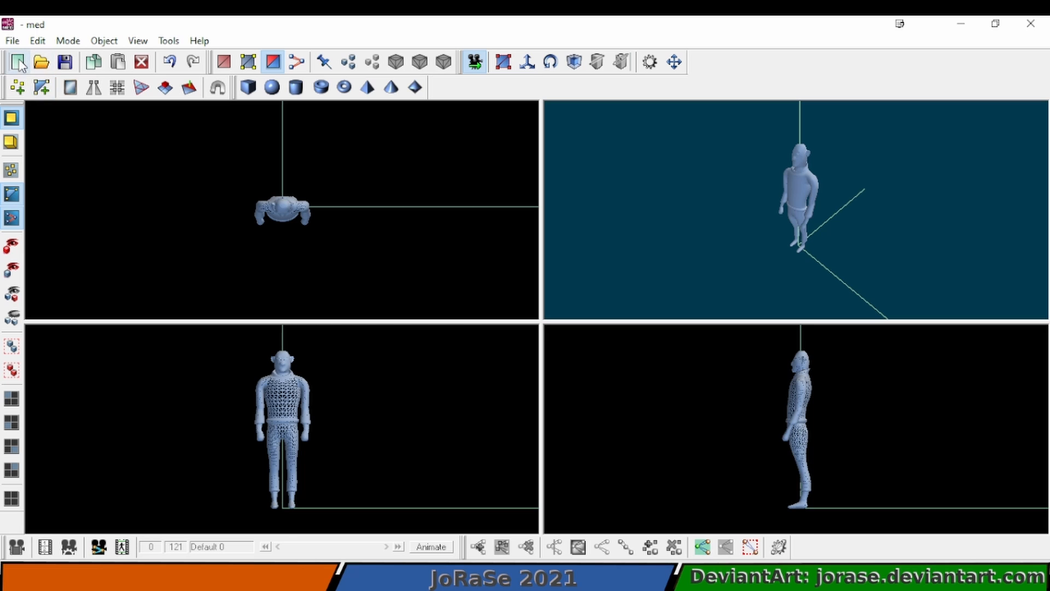
Save the character model in the Questown Parts folder as plyrchar in MDL7 format
left_click(12, 41)
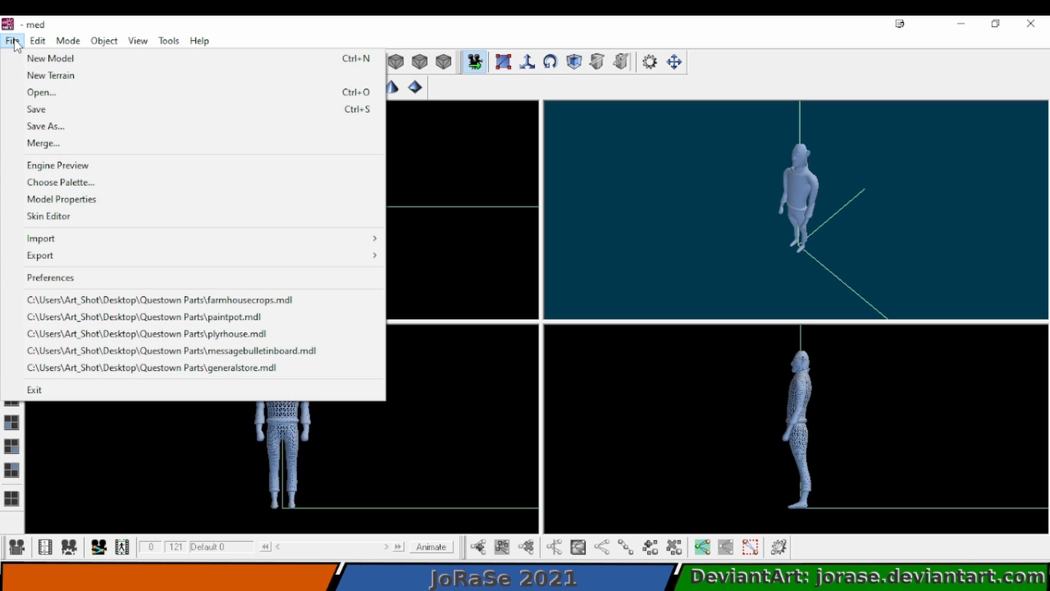
left_click(49, 127)
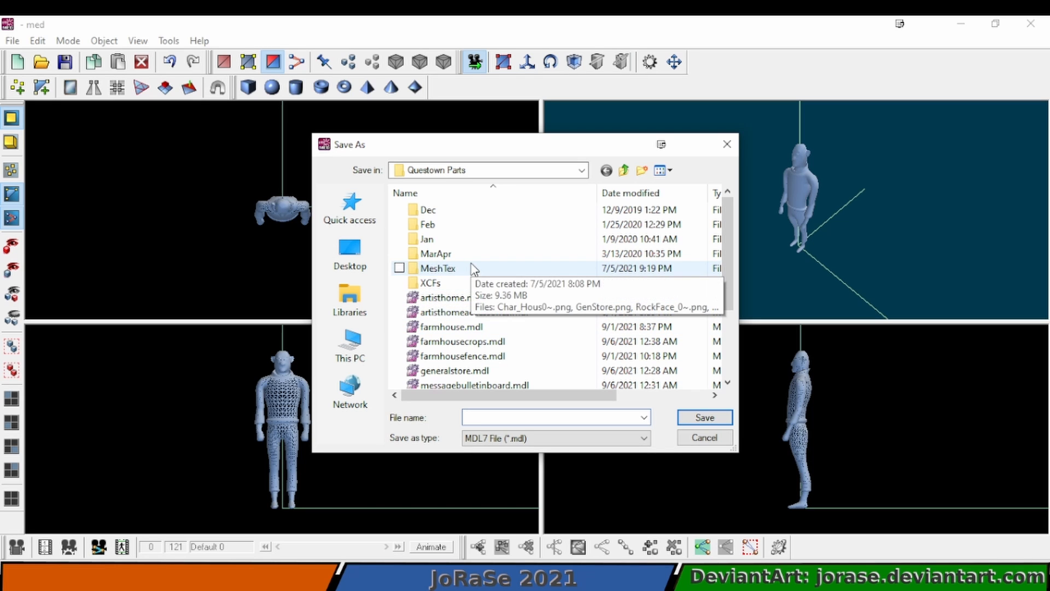
type("pl")
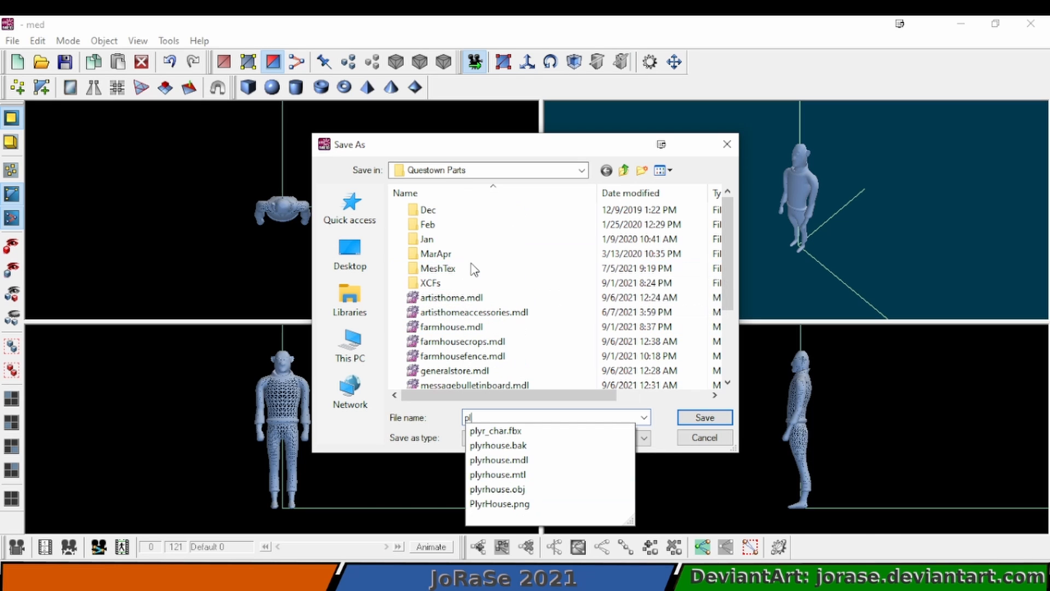
type("yrchar")
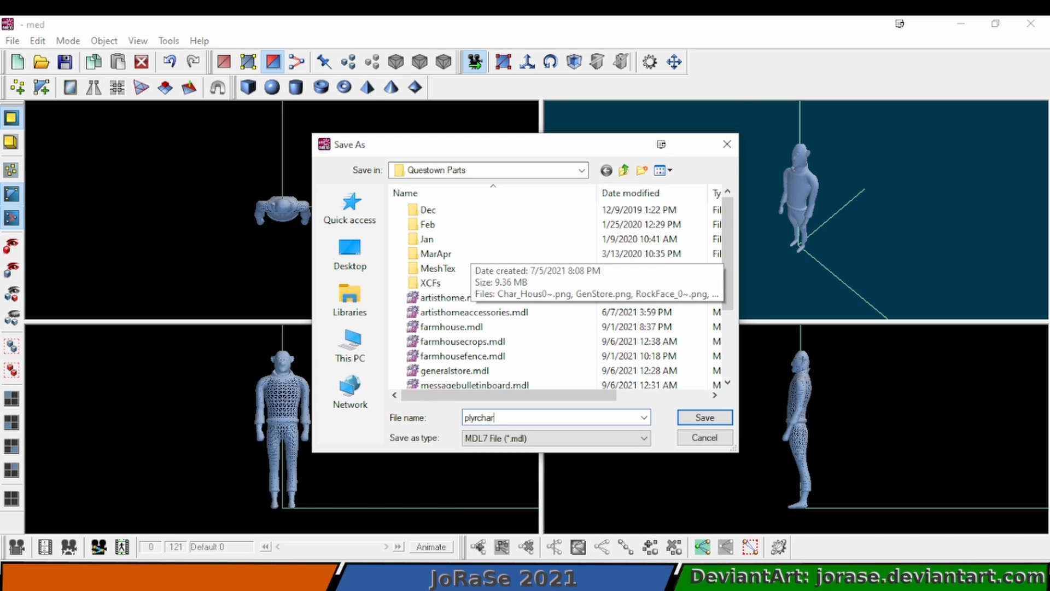
key("Return")
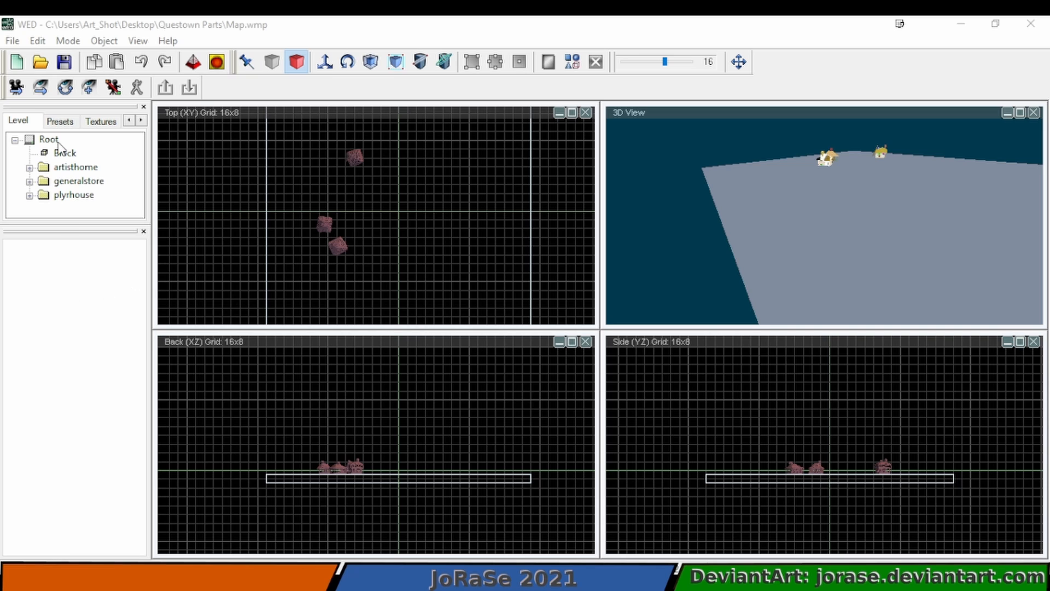
Import plyrchar.mdl from the Questown Parts folder into the map with its mesh and skin, adding textures to the MeshTex folder
left_click(12, 41)
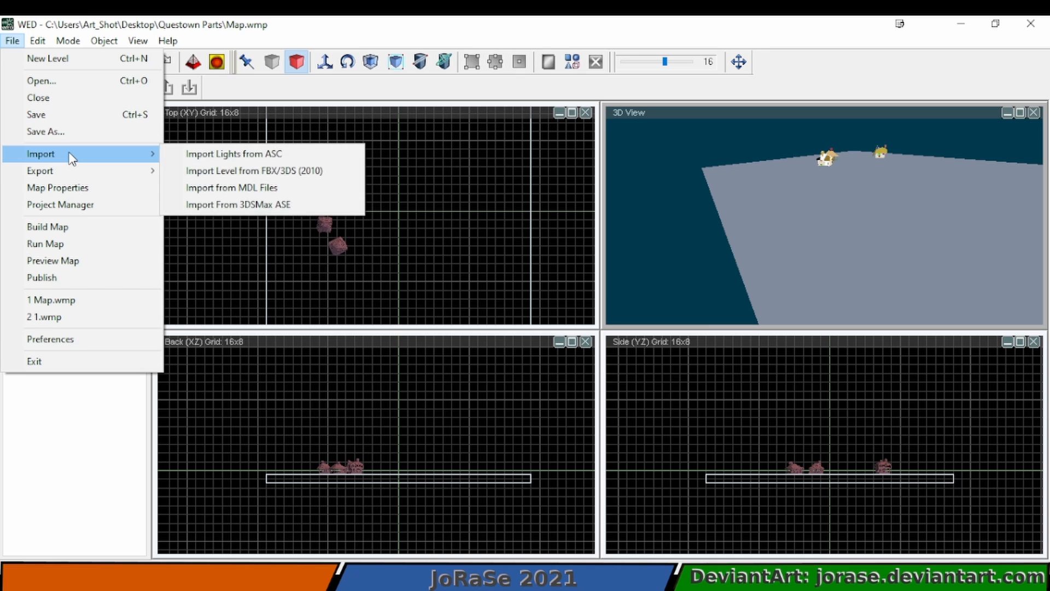
mouse_move(145, 158)
left_click(230, 184)
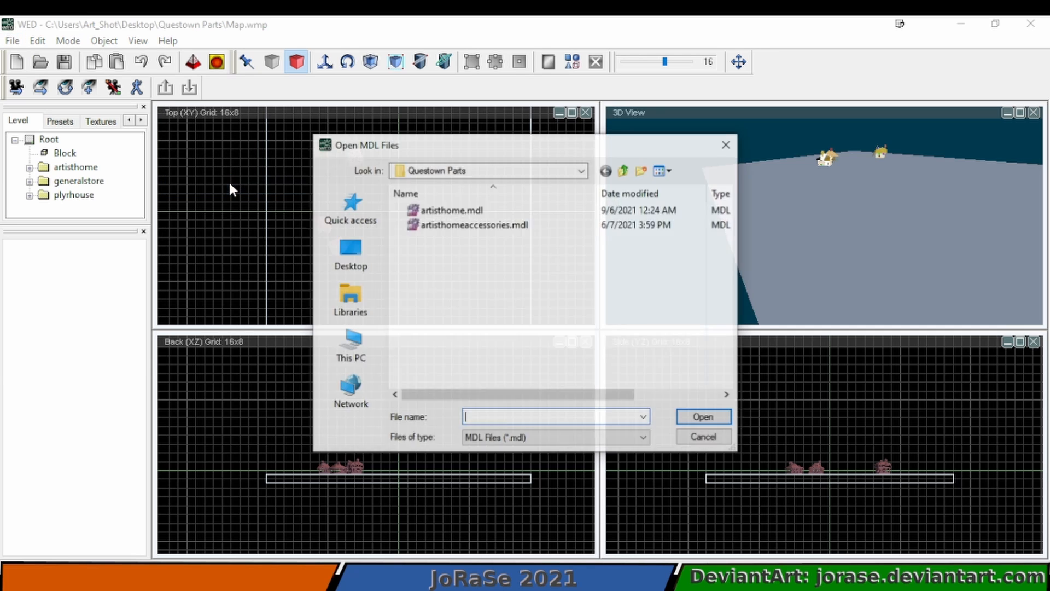
scroll(507, 334, "down", 3)
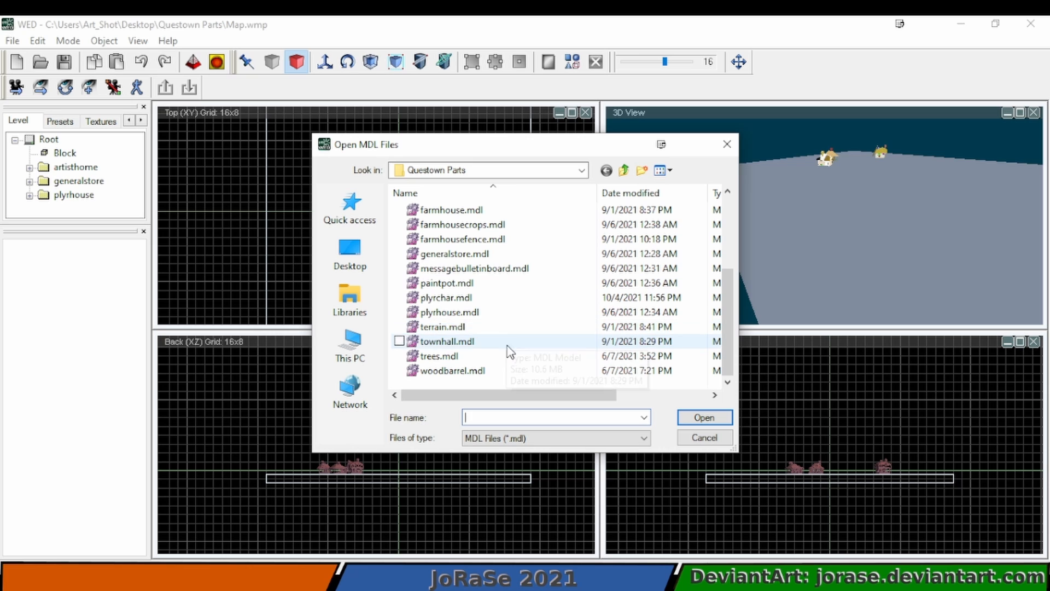
left_click(498, 298)
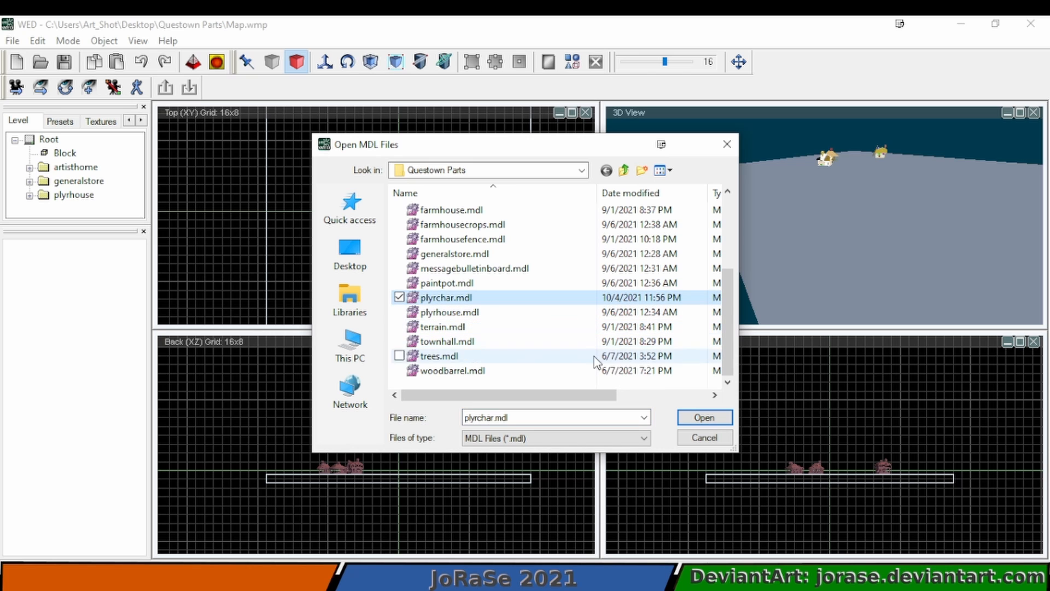
left_click(704, 418)
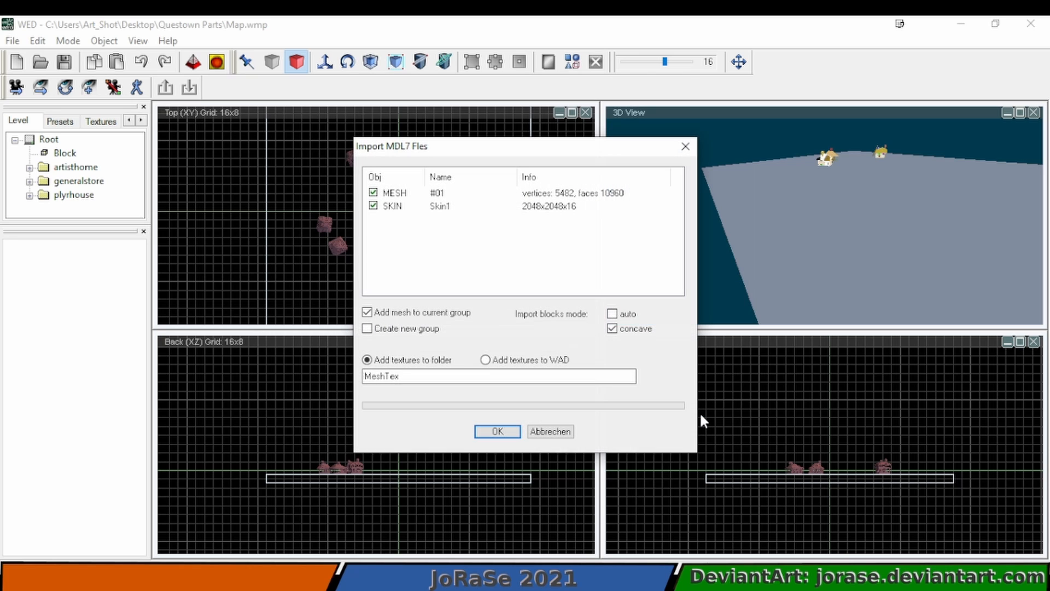
left_click(487, 433)
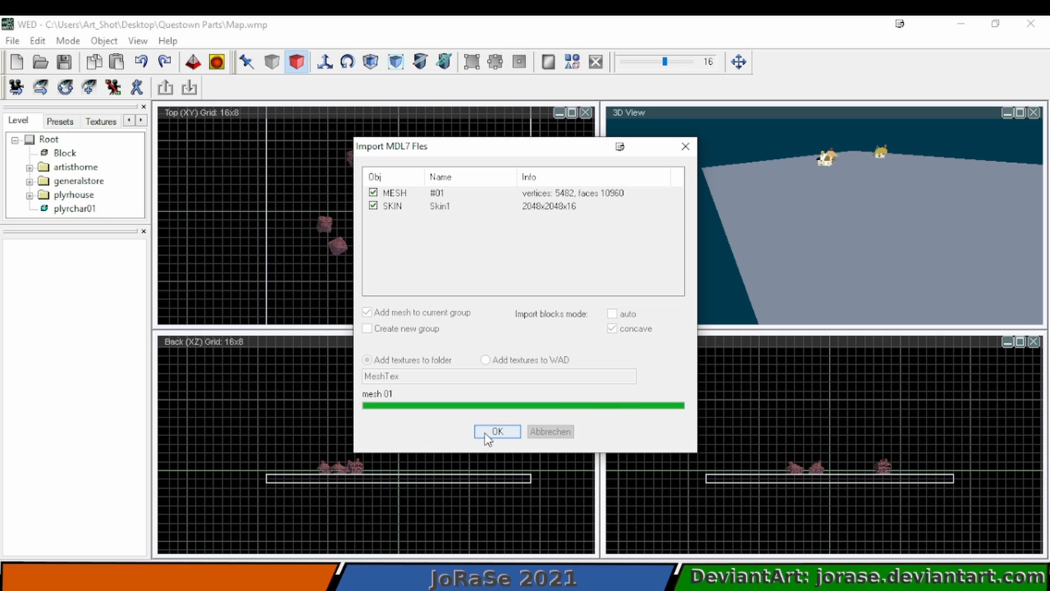
left_click(486, 432)
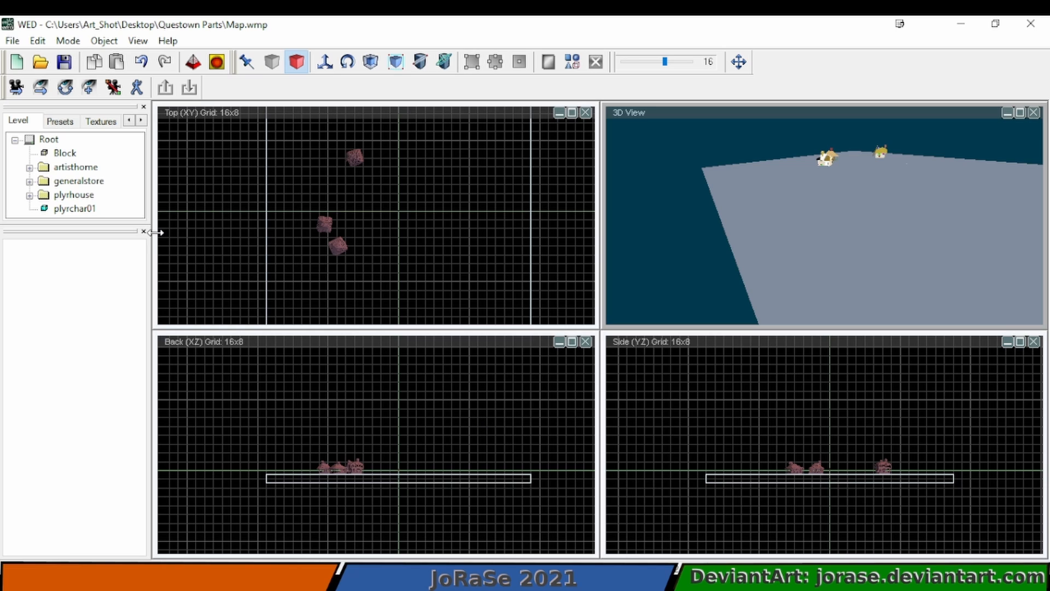
Select the imported plyrchar01 block and locate it beside the houses in the top, back and side views
left_click(90, 211)
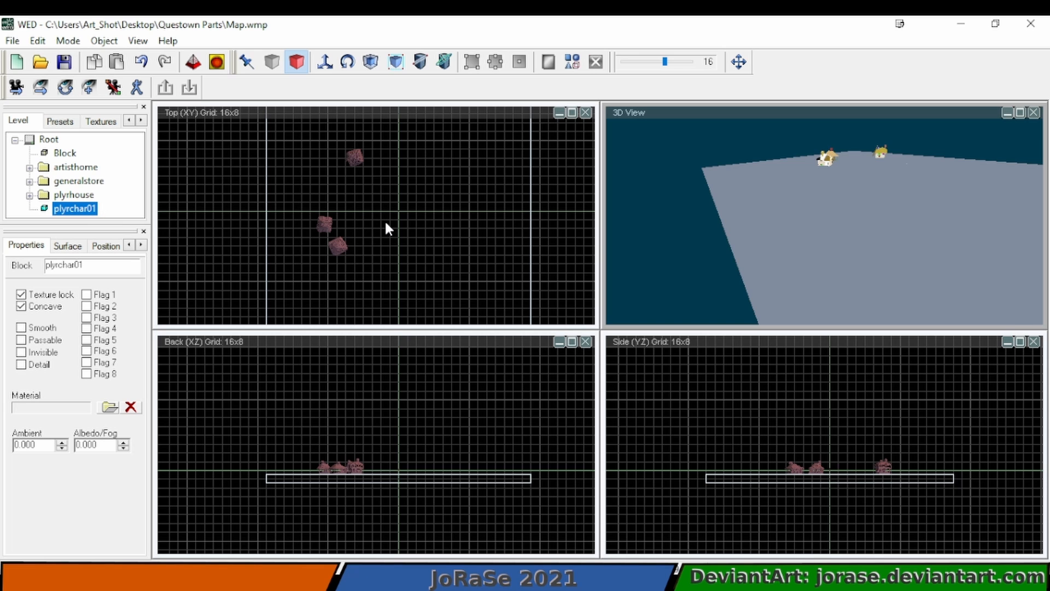
scroll(386, 223, "down", 3)
scroll(385, 225, "up", 3)
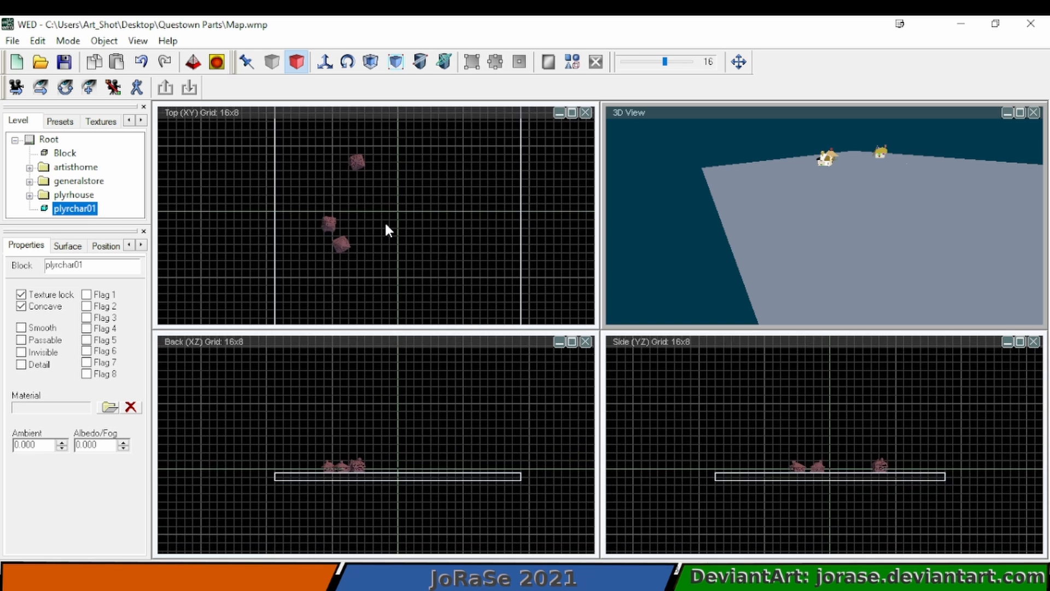
scroll(385, 221, "up", 5)
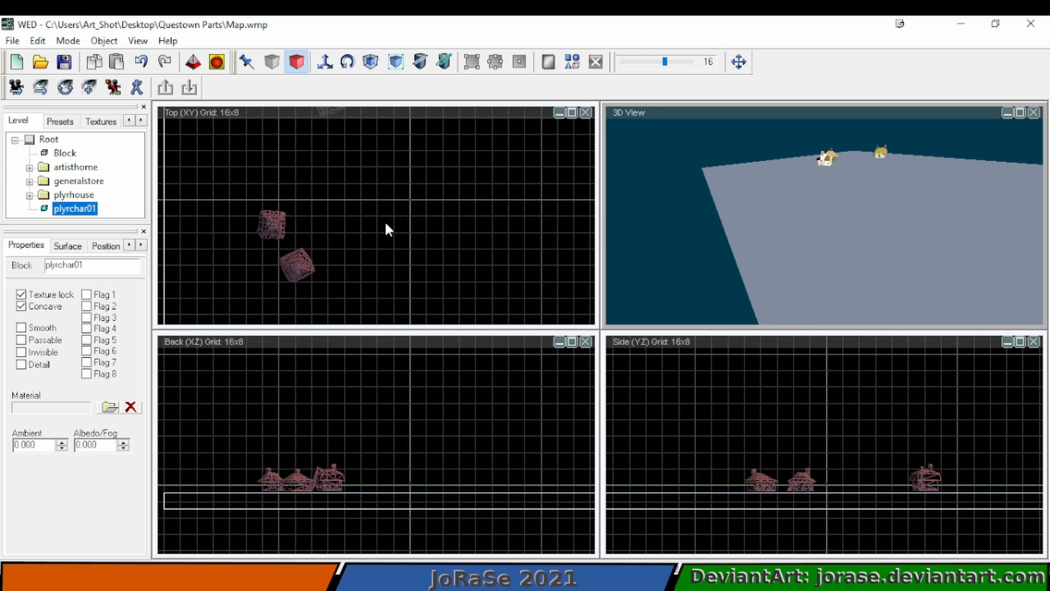
scroll(385, 222, "up", 2)
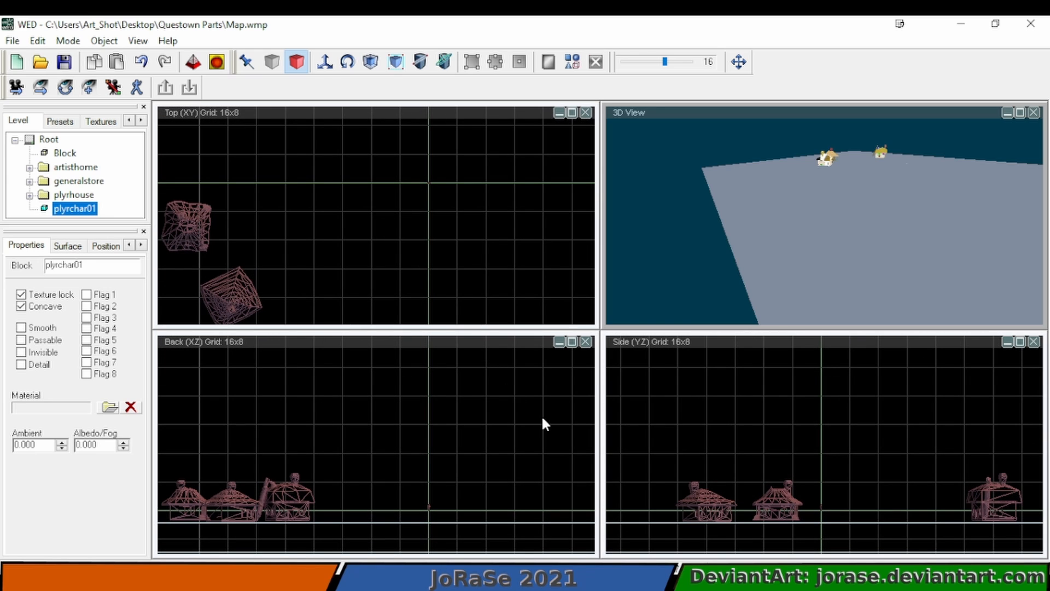
left_click(820, 509)
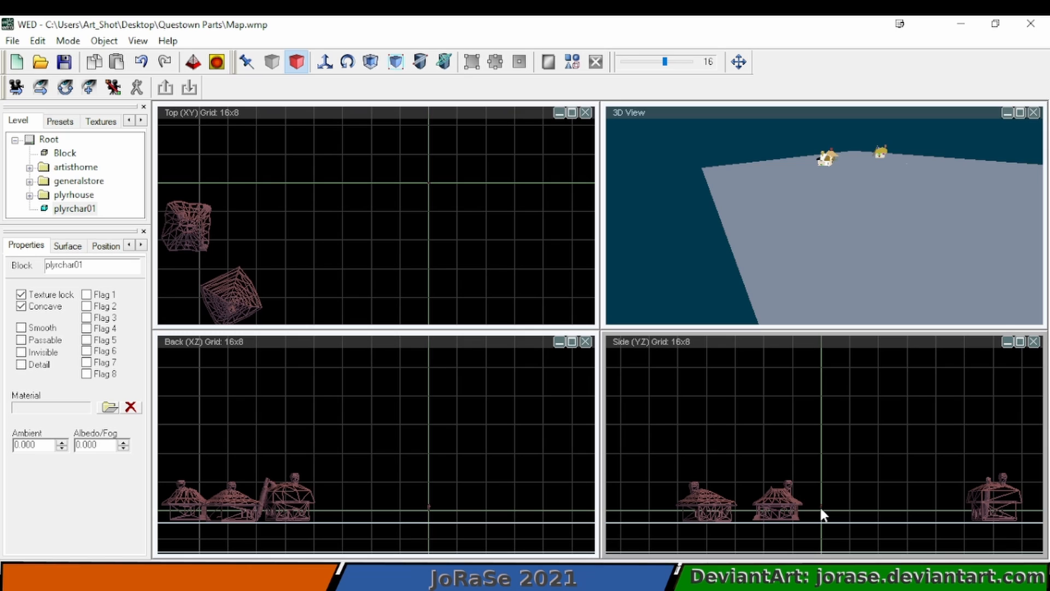
left_click(295, 62)
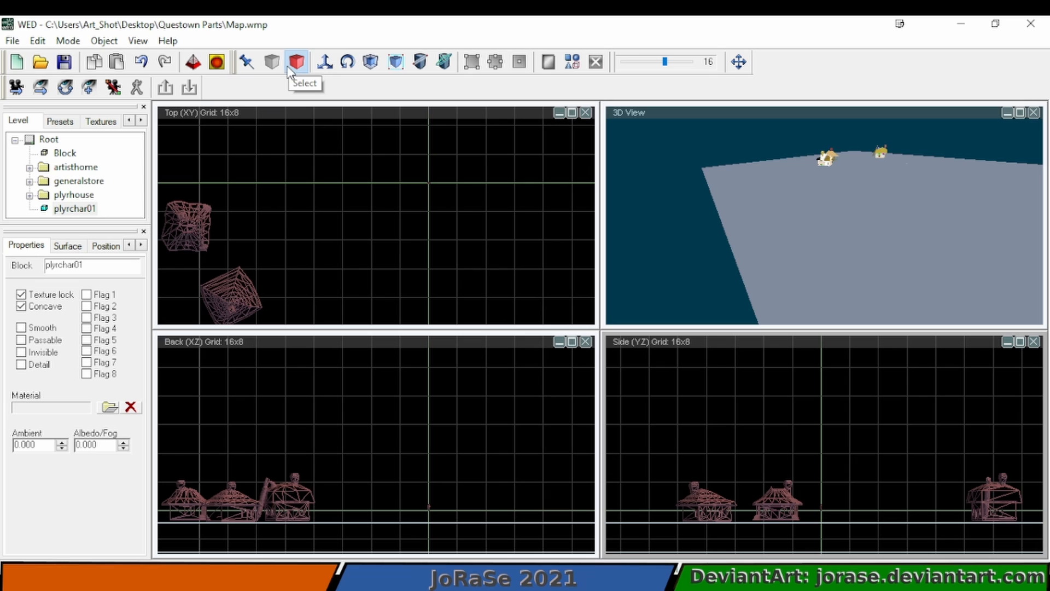
Try to apply a local scale of 10 on the first axis to the plyrchar01 block
left_click(82, 247)
left_click(97, 250)
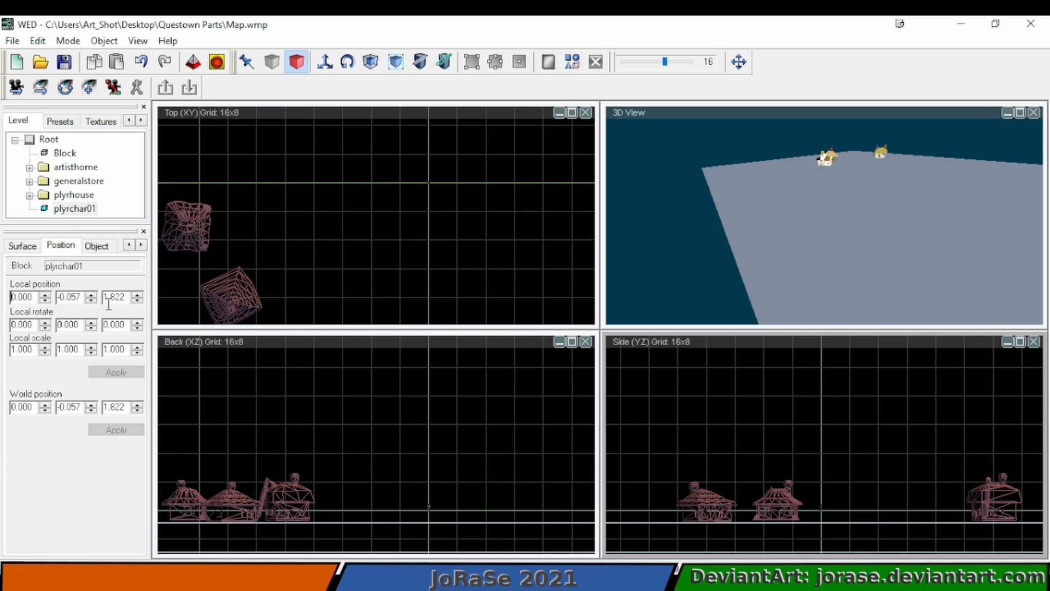
double_click(13, 349)
type("10")
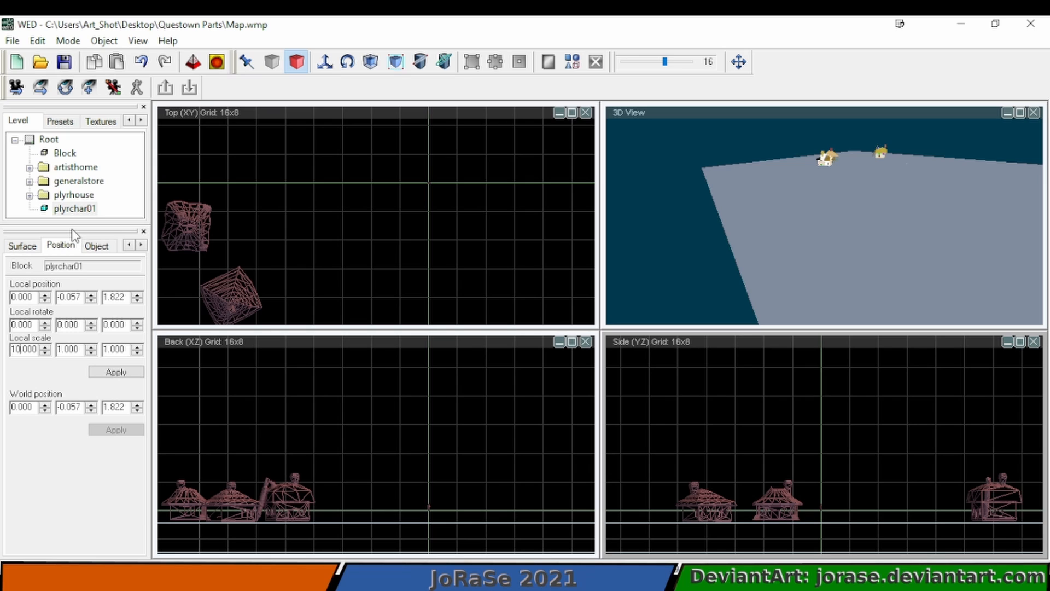
left_click(108, 372)
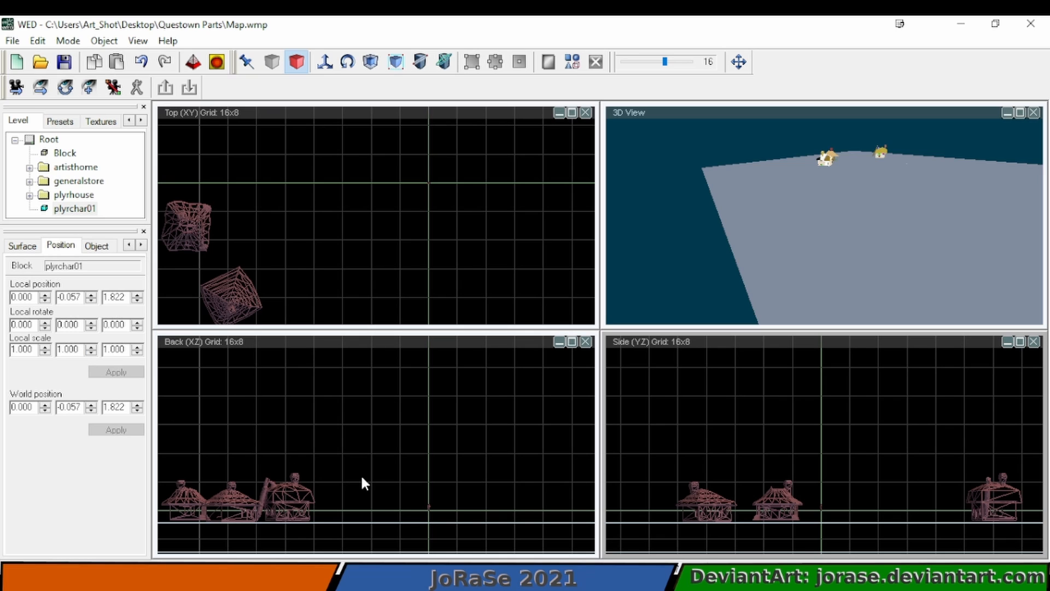
Try to move the character in the 3D view and undo the shift of the ground block
scroll(813, 213, "down", 5)
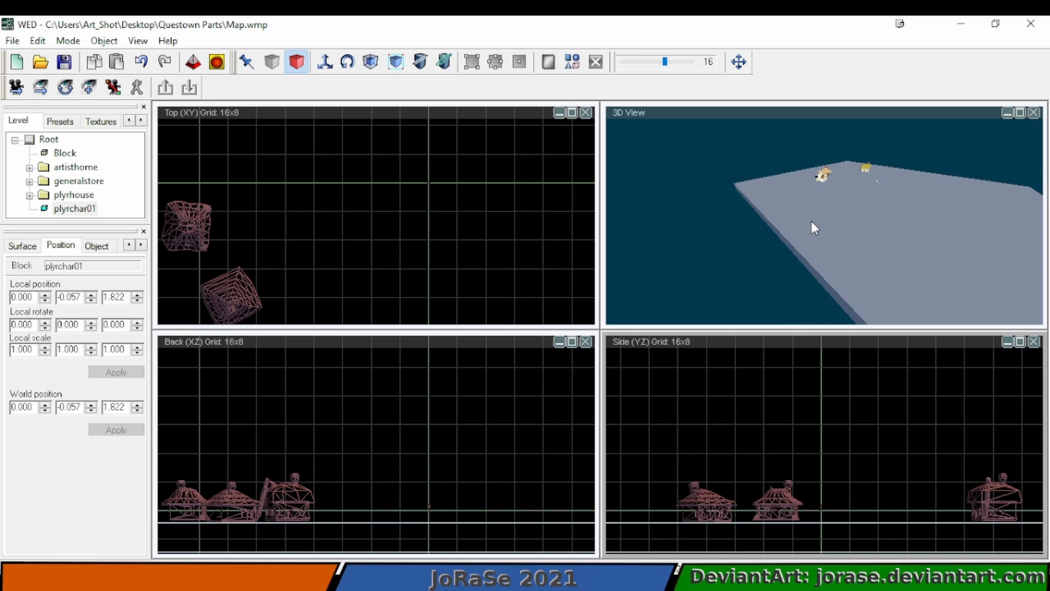
scroll(812, 213, "up", 6)
scroll(812, 213, "up", 4)
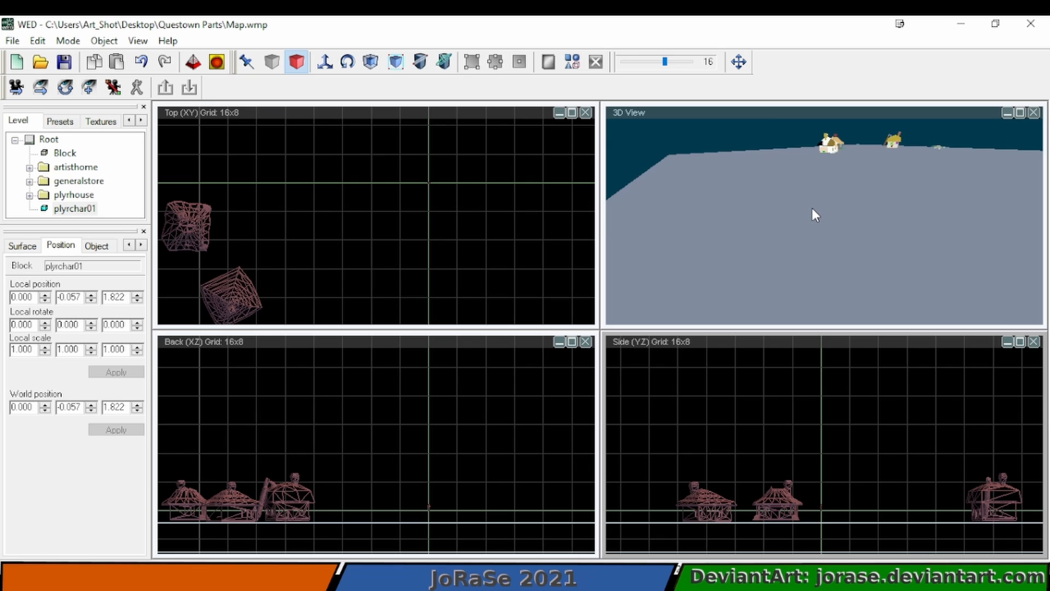
scroll(812, 209, "up", 3)
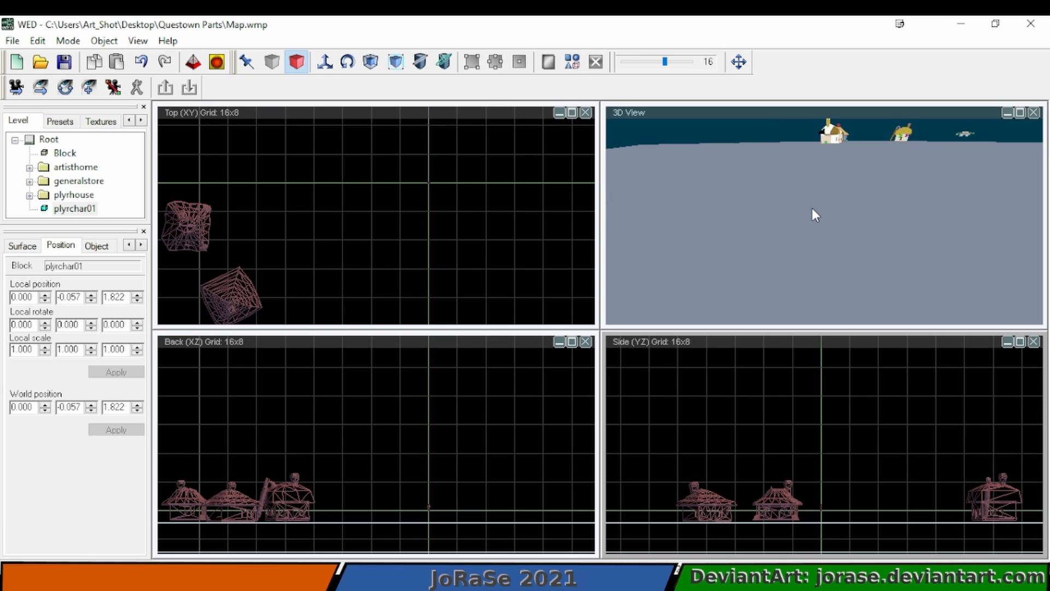
scroll(812, 204, "up", 1)
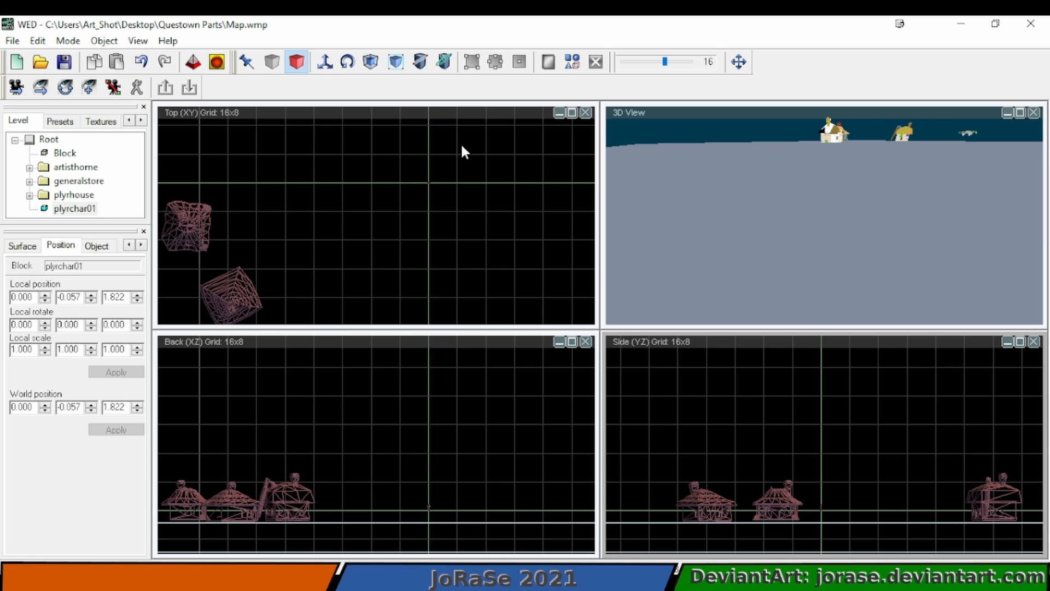
left_click(325, 62)
left_click(941, 214)
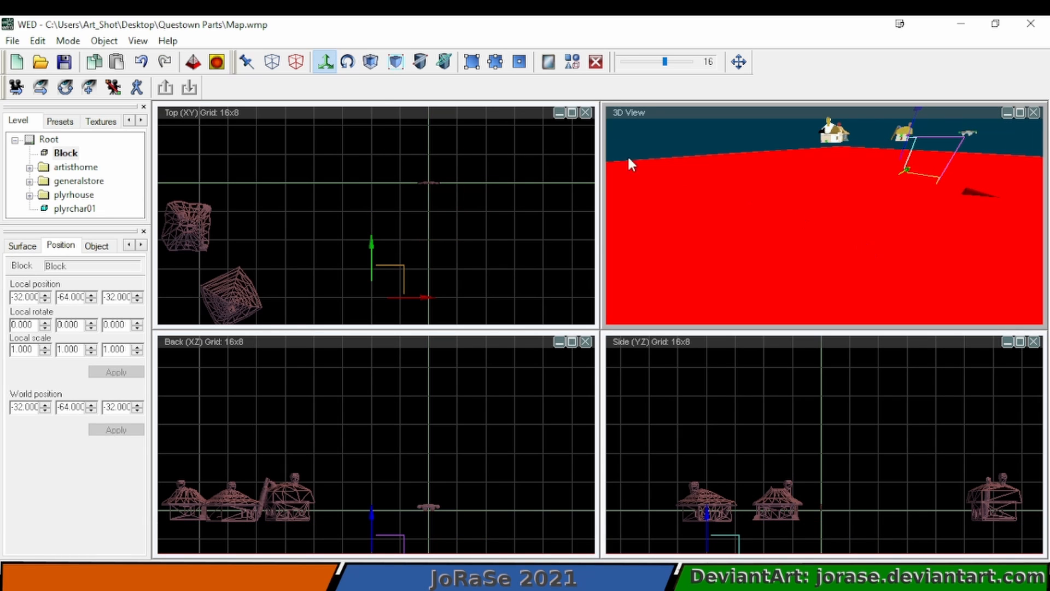
key("ctrl+z")
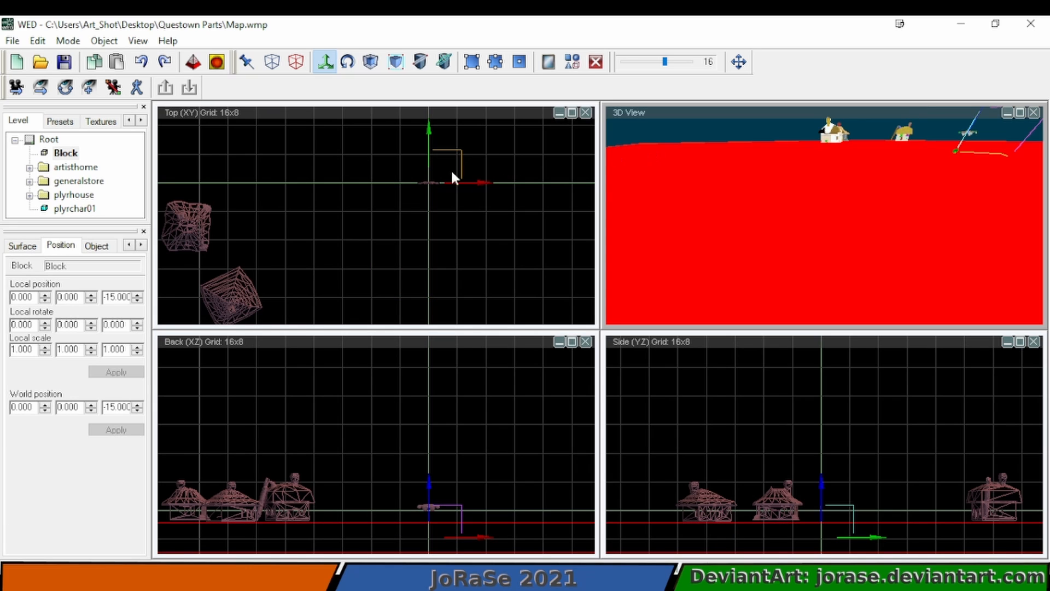
Select the plyrchar01 block, apply a local scale of 10 on all three axes and deselect it
left_click(426, 183)
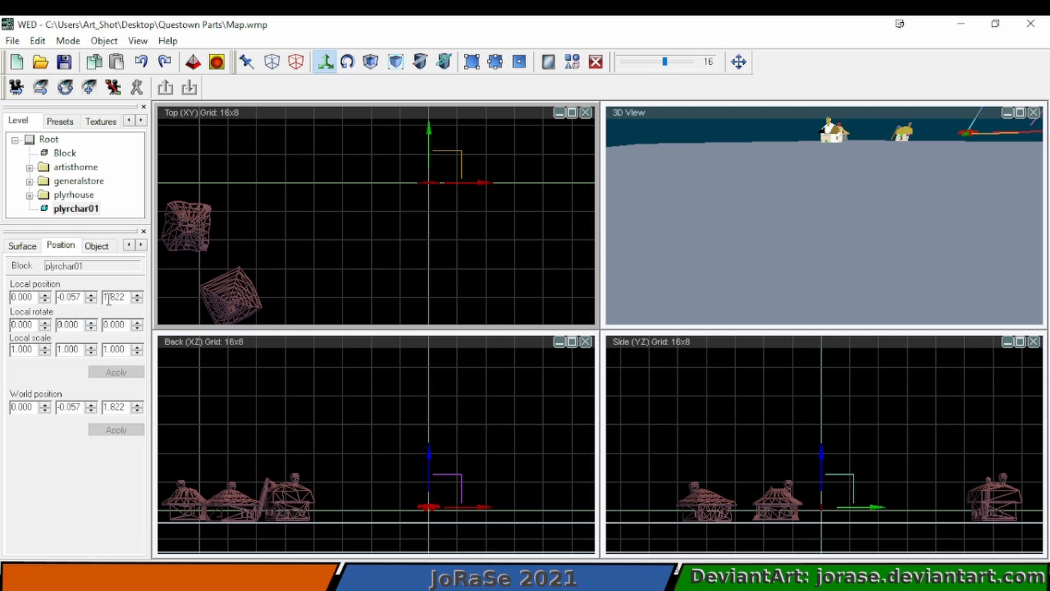
key("ctrl+z")
double_click(28, 349)
type("10")
key("Tab")
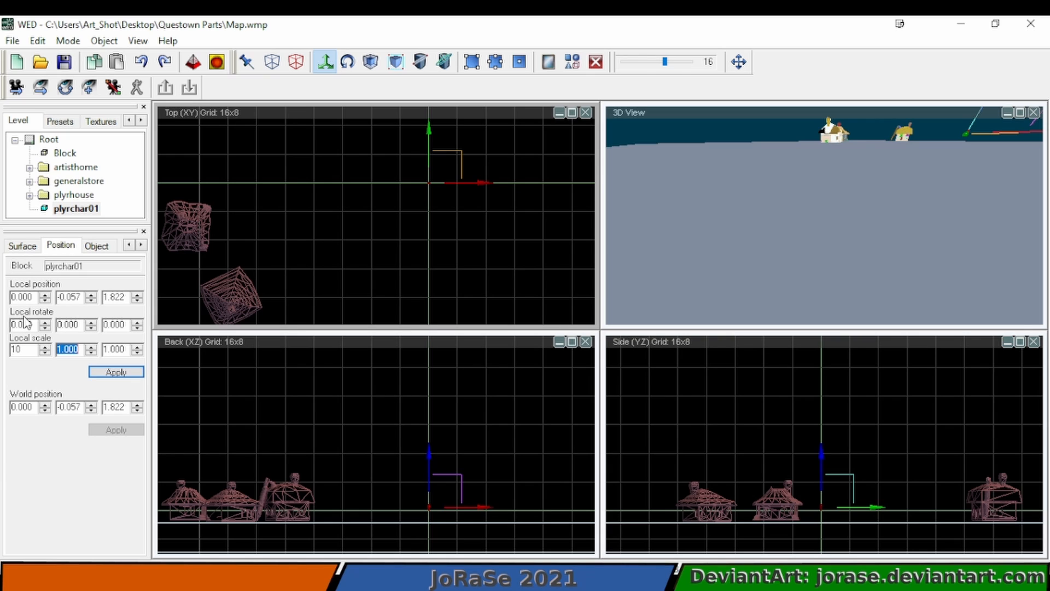
type("10")
key("Tab")
type("10")
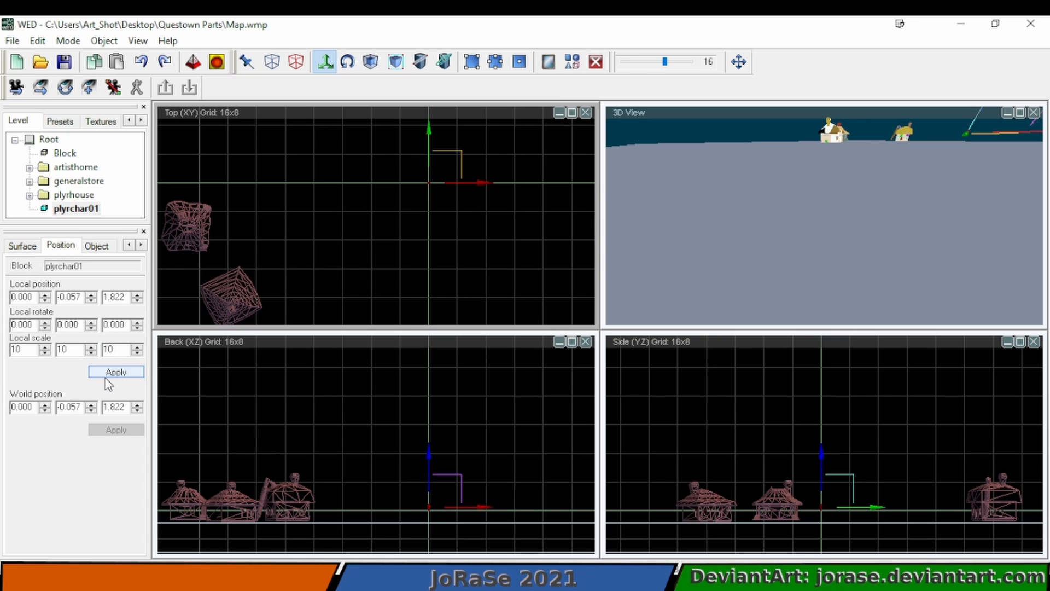
left_click(109, 373)
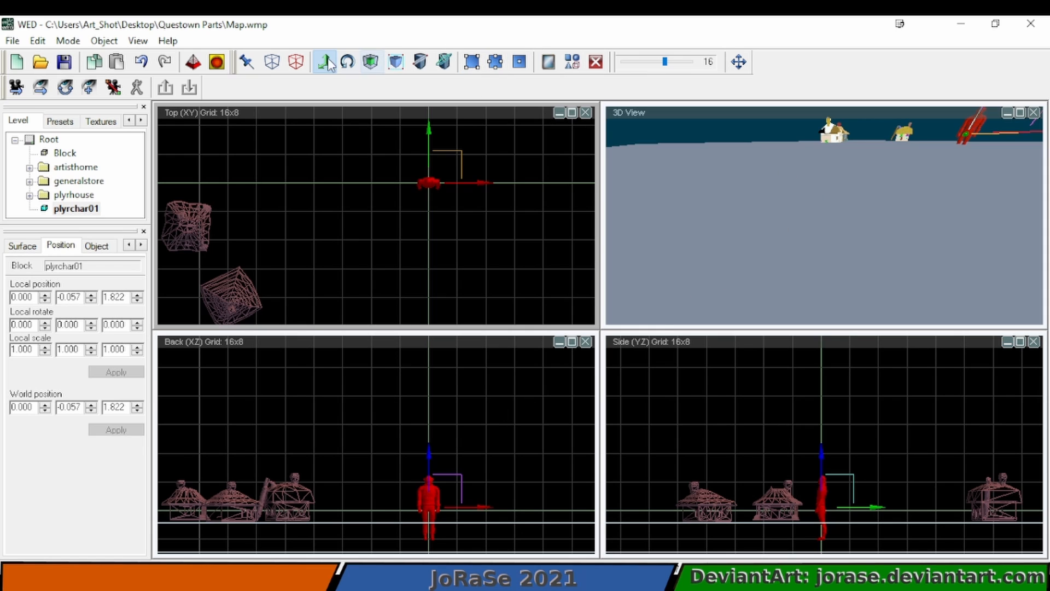
left_click(273, 63)
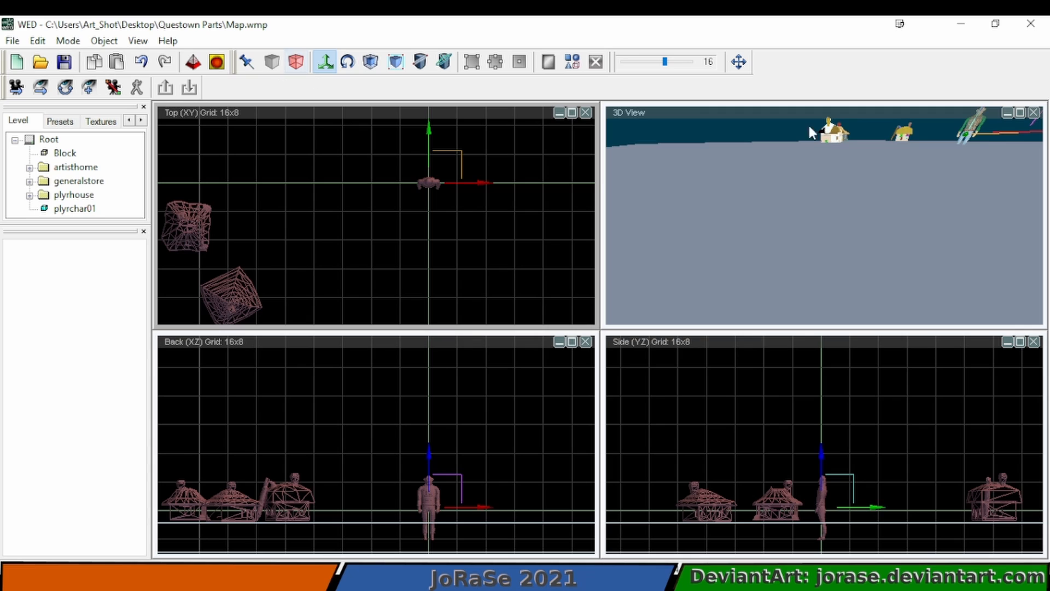